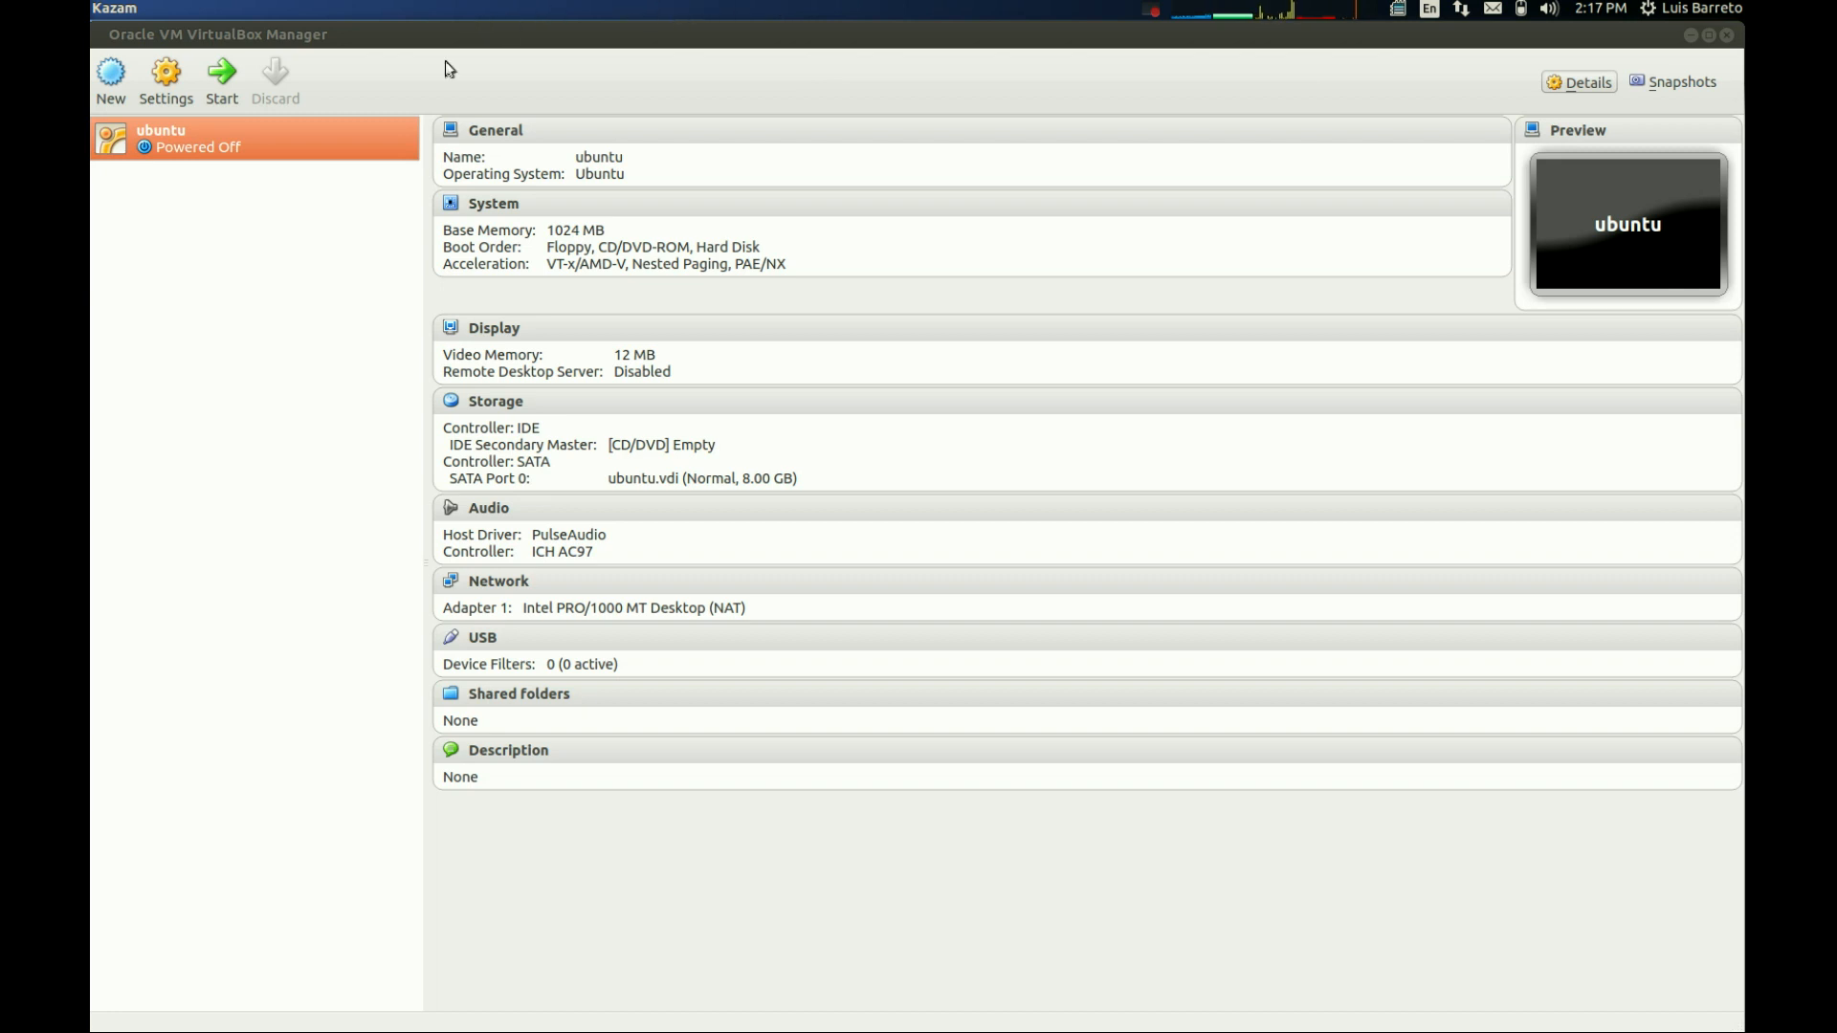
- Start a new virtual machine named ubuntu2 with type Linux and version Ubuntu
left_click(111, 86)
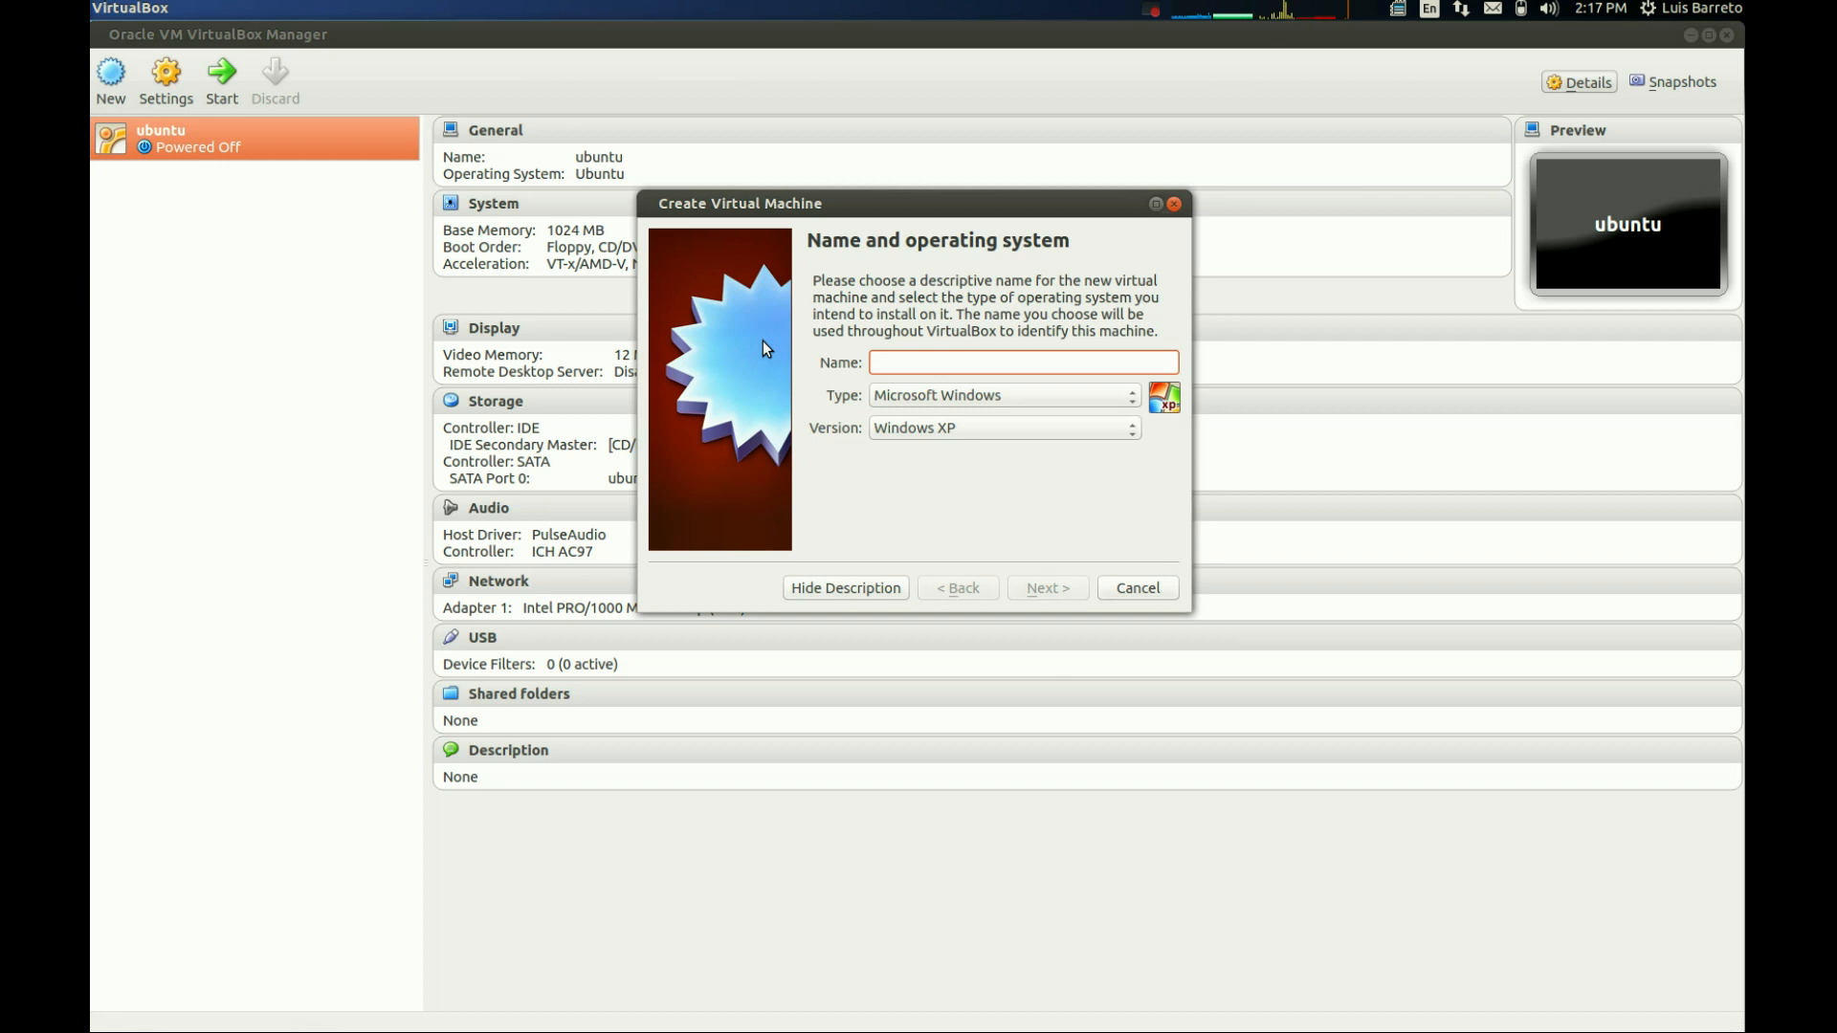
type("ub")
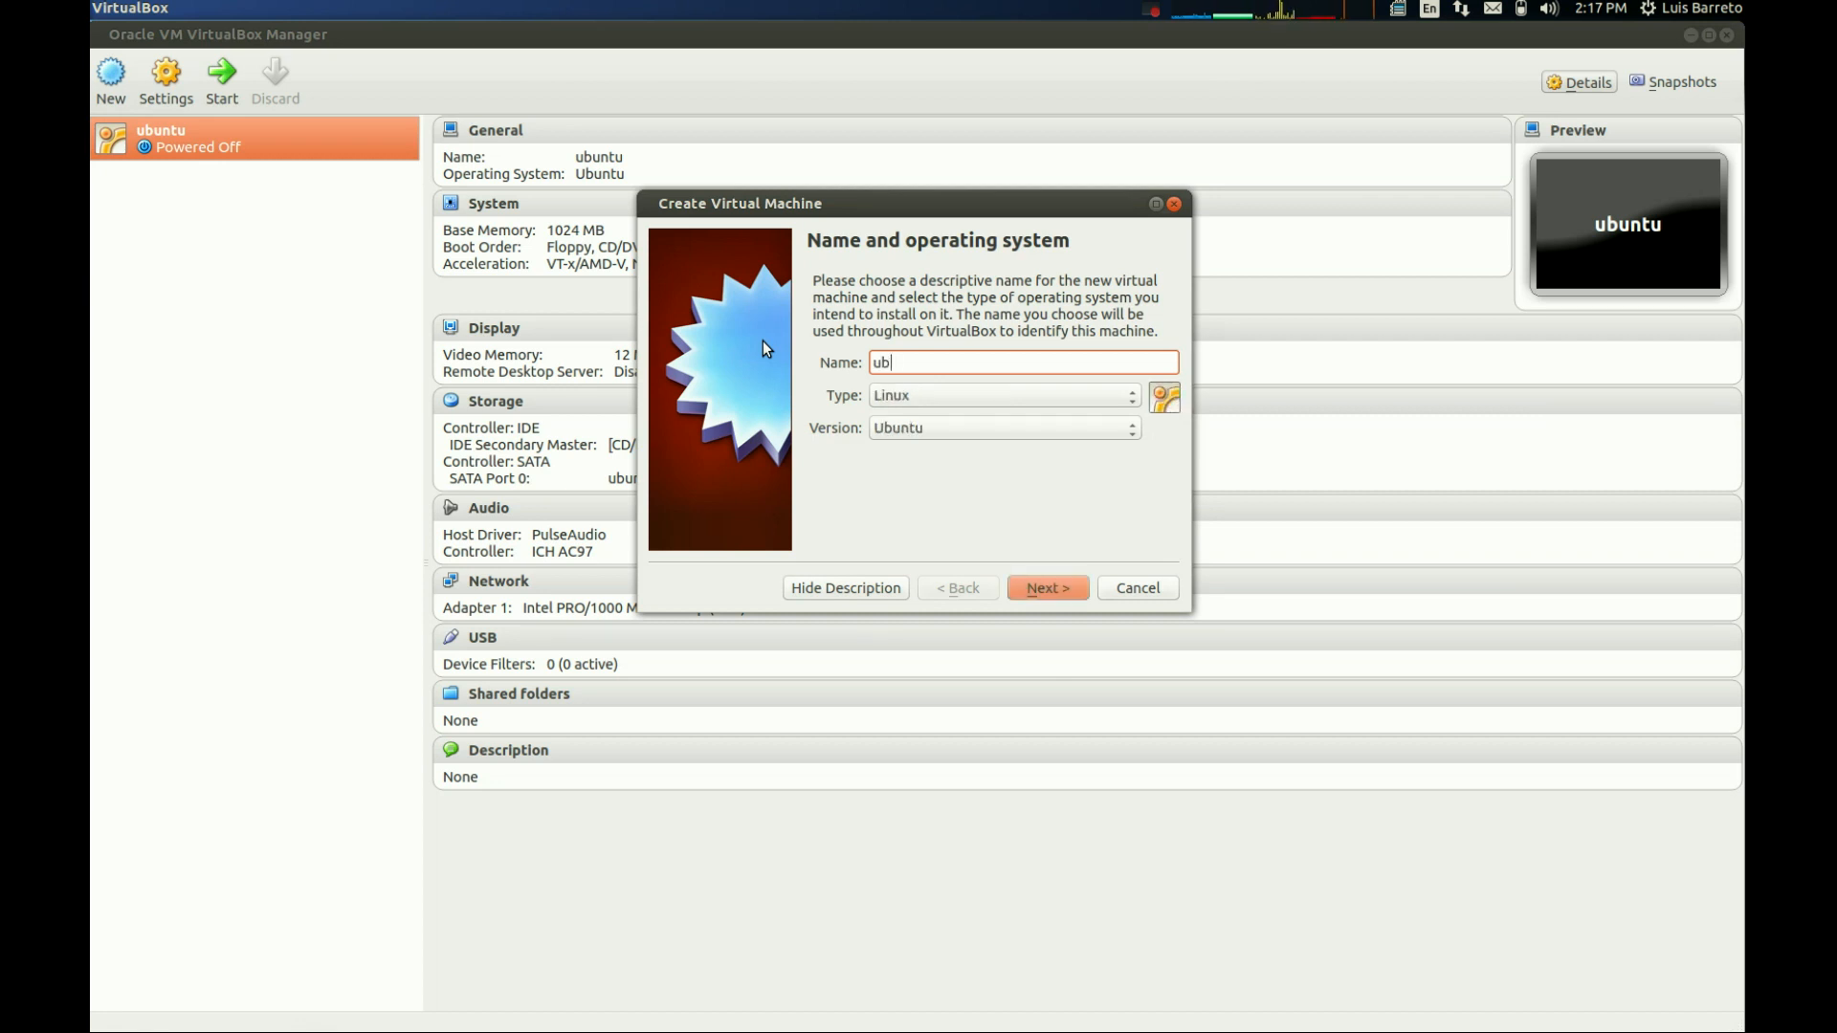
type("untu2")
left_click(1010, 400)
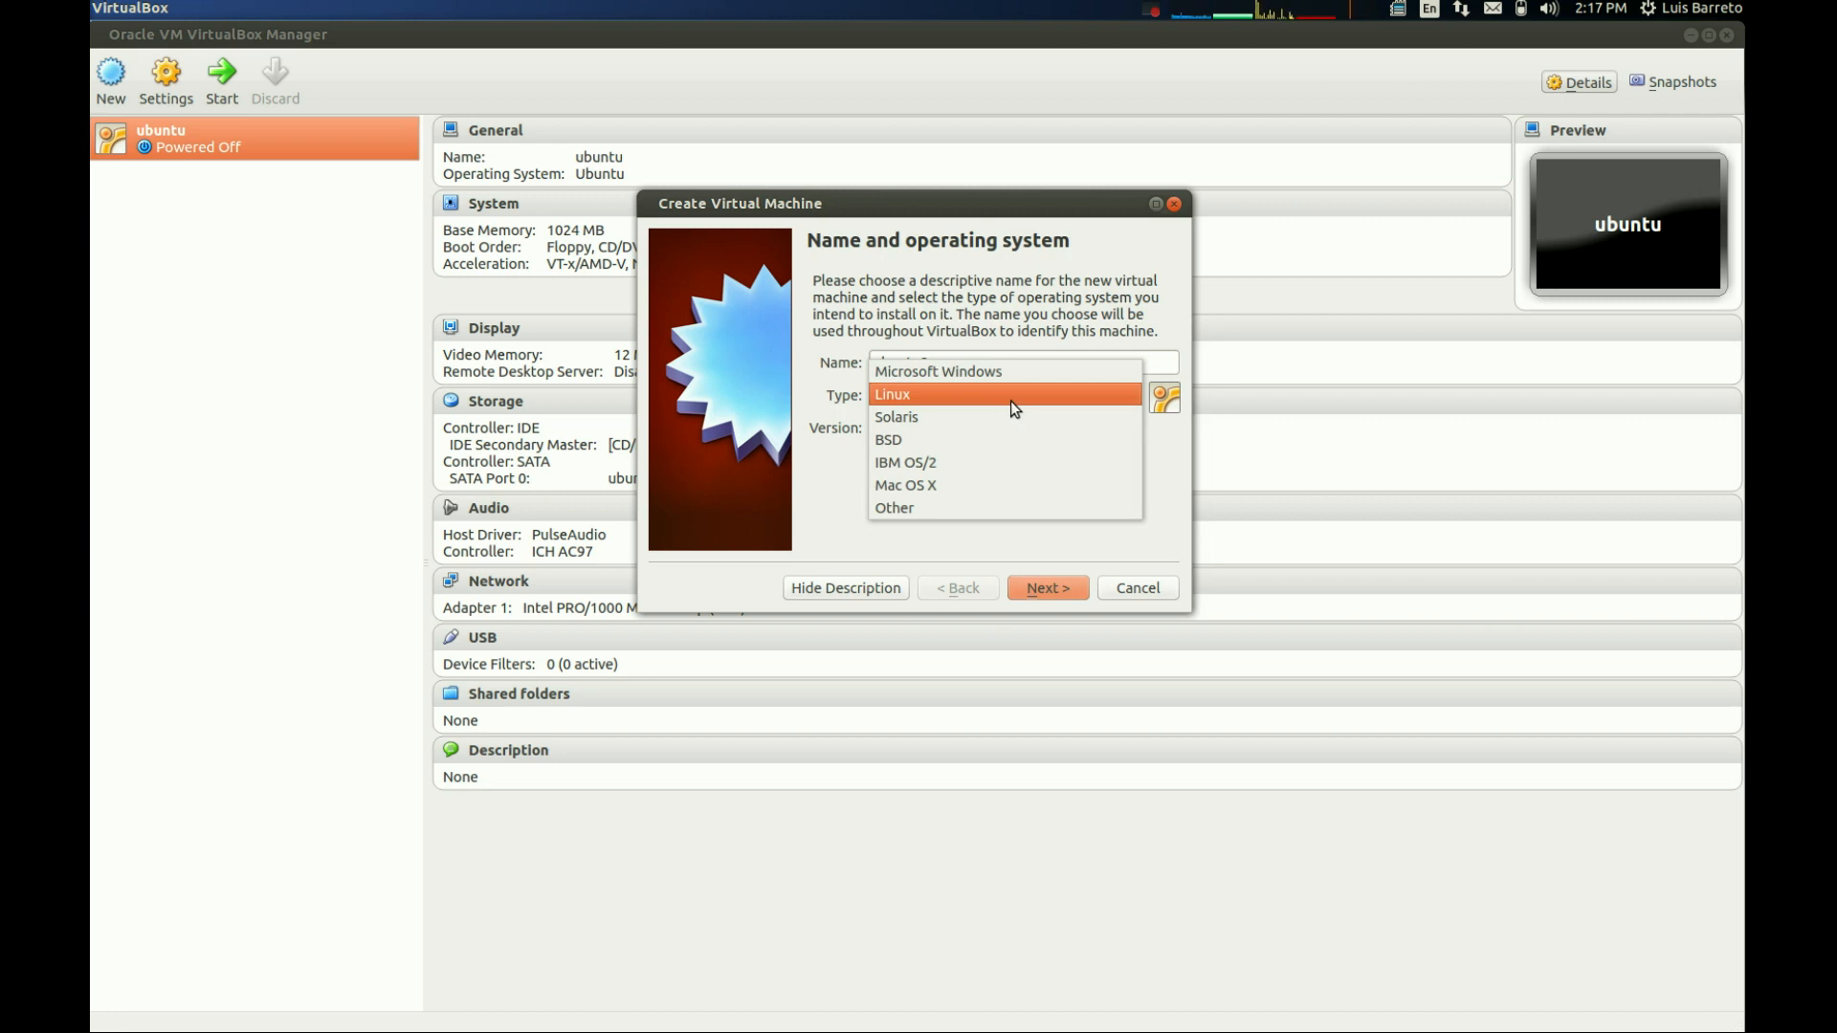
left_click(1011, 400)
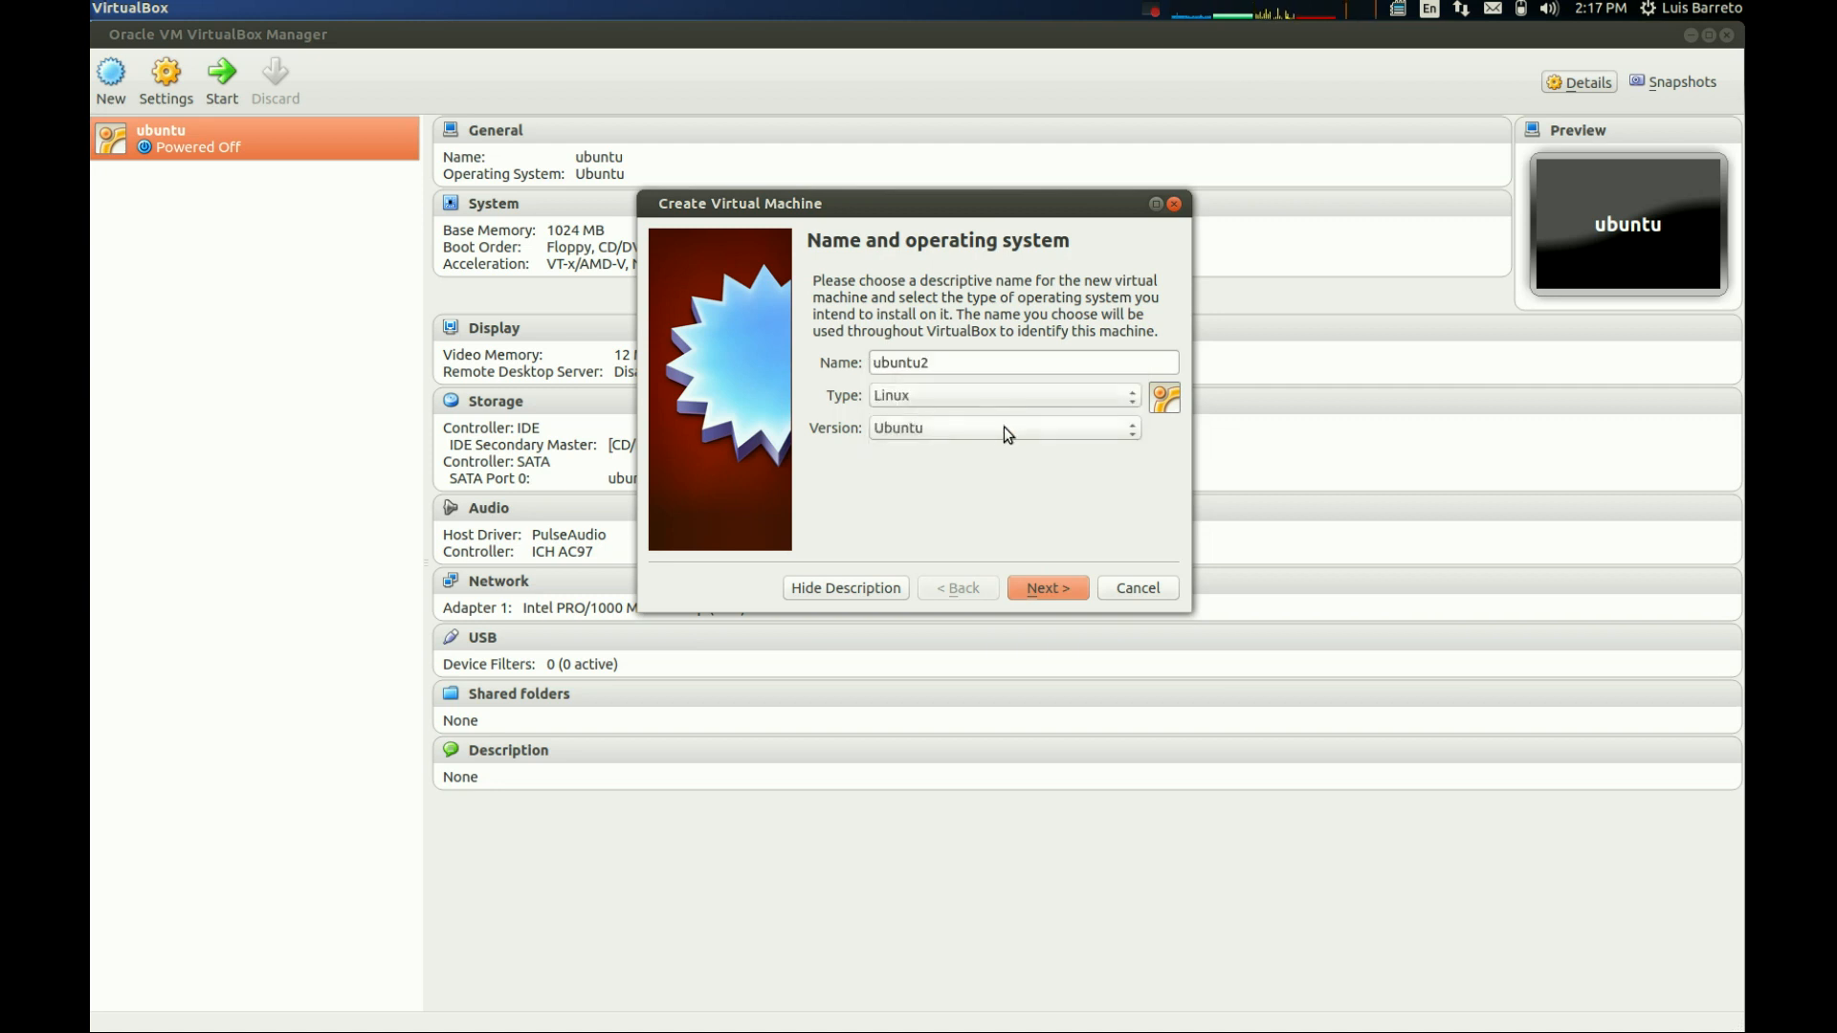
left_click(1003, 432)
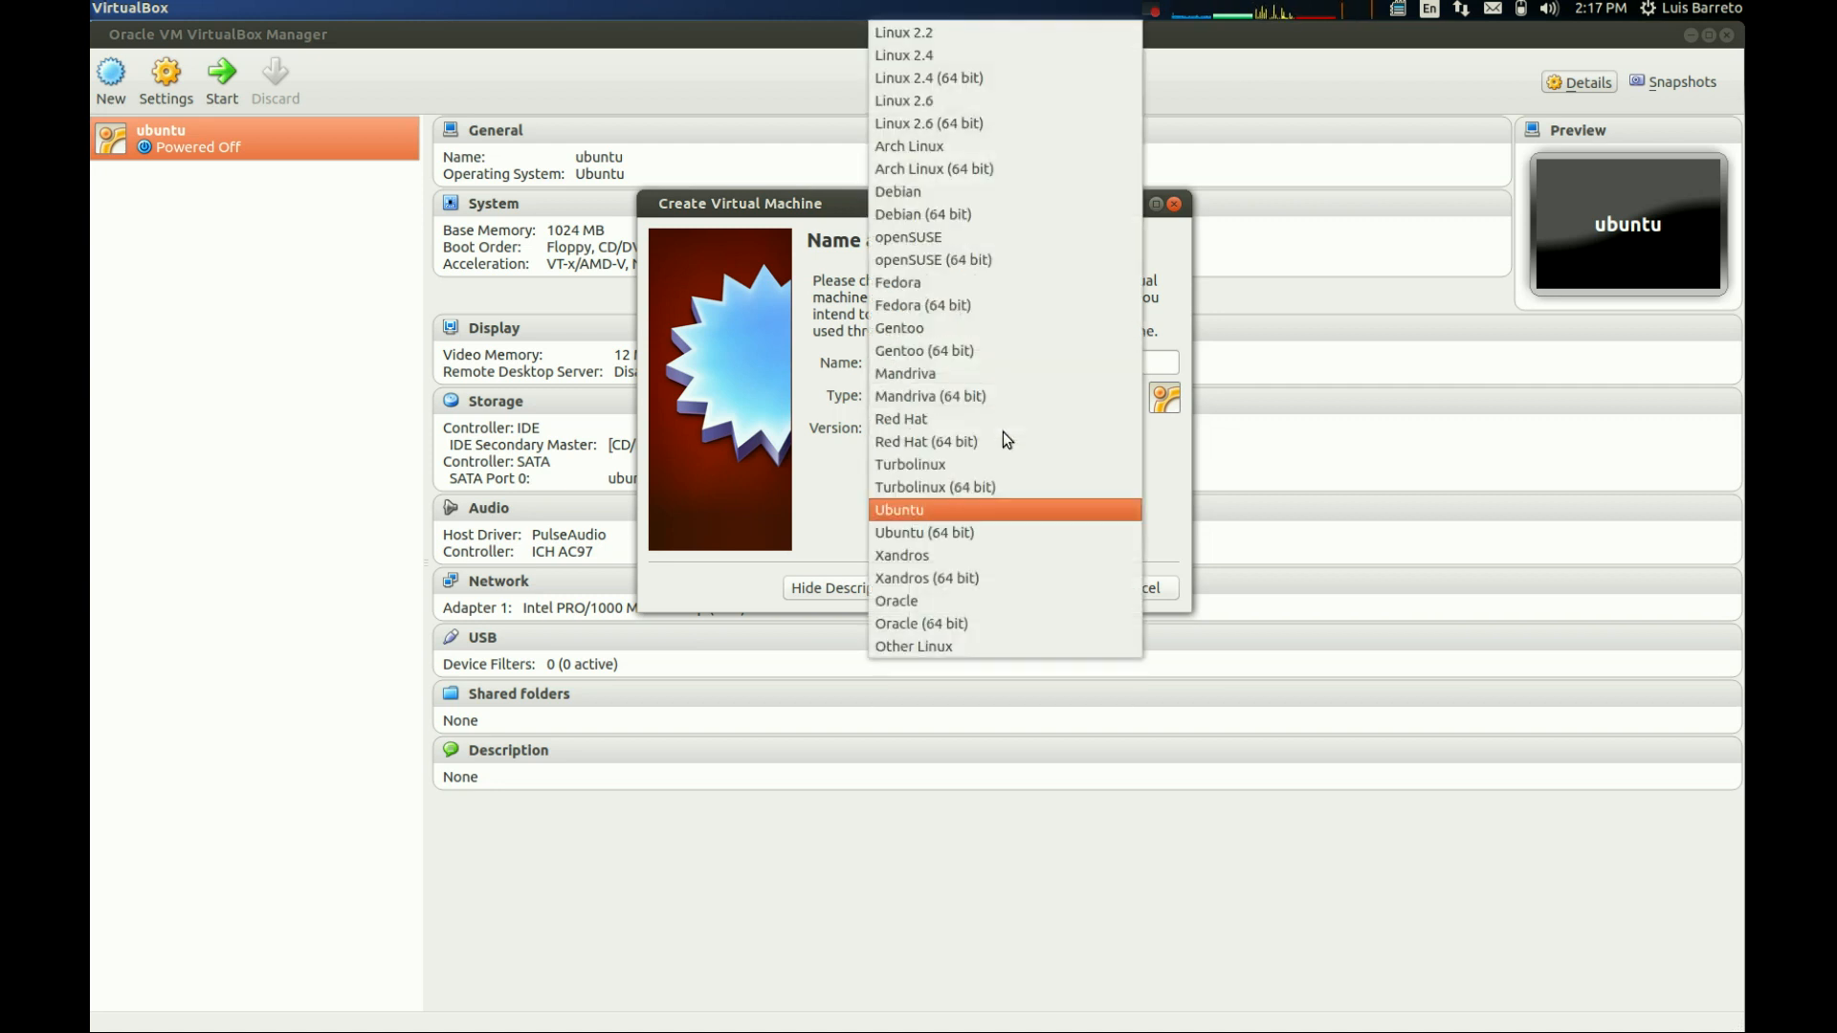
left_click(964, 510)
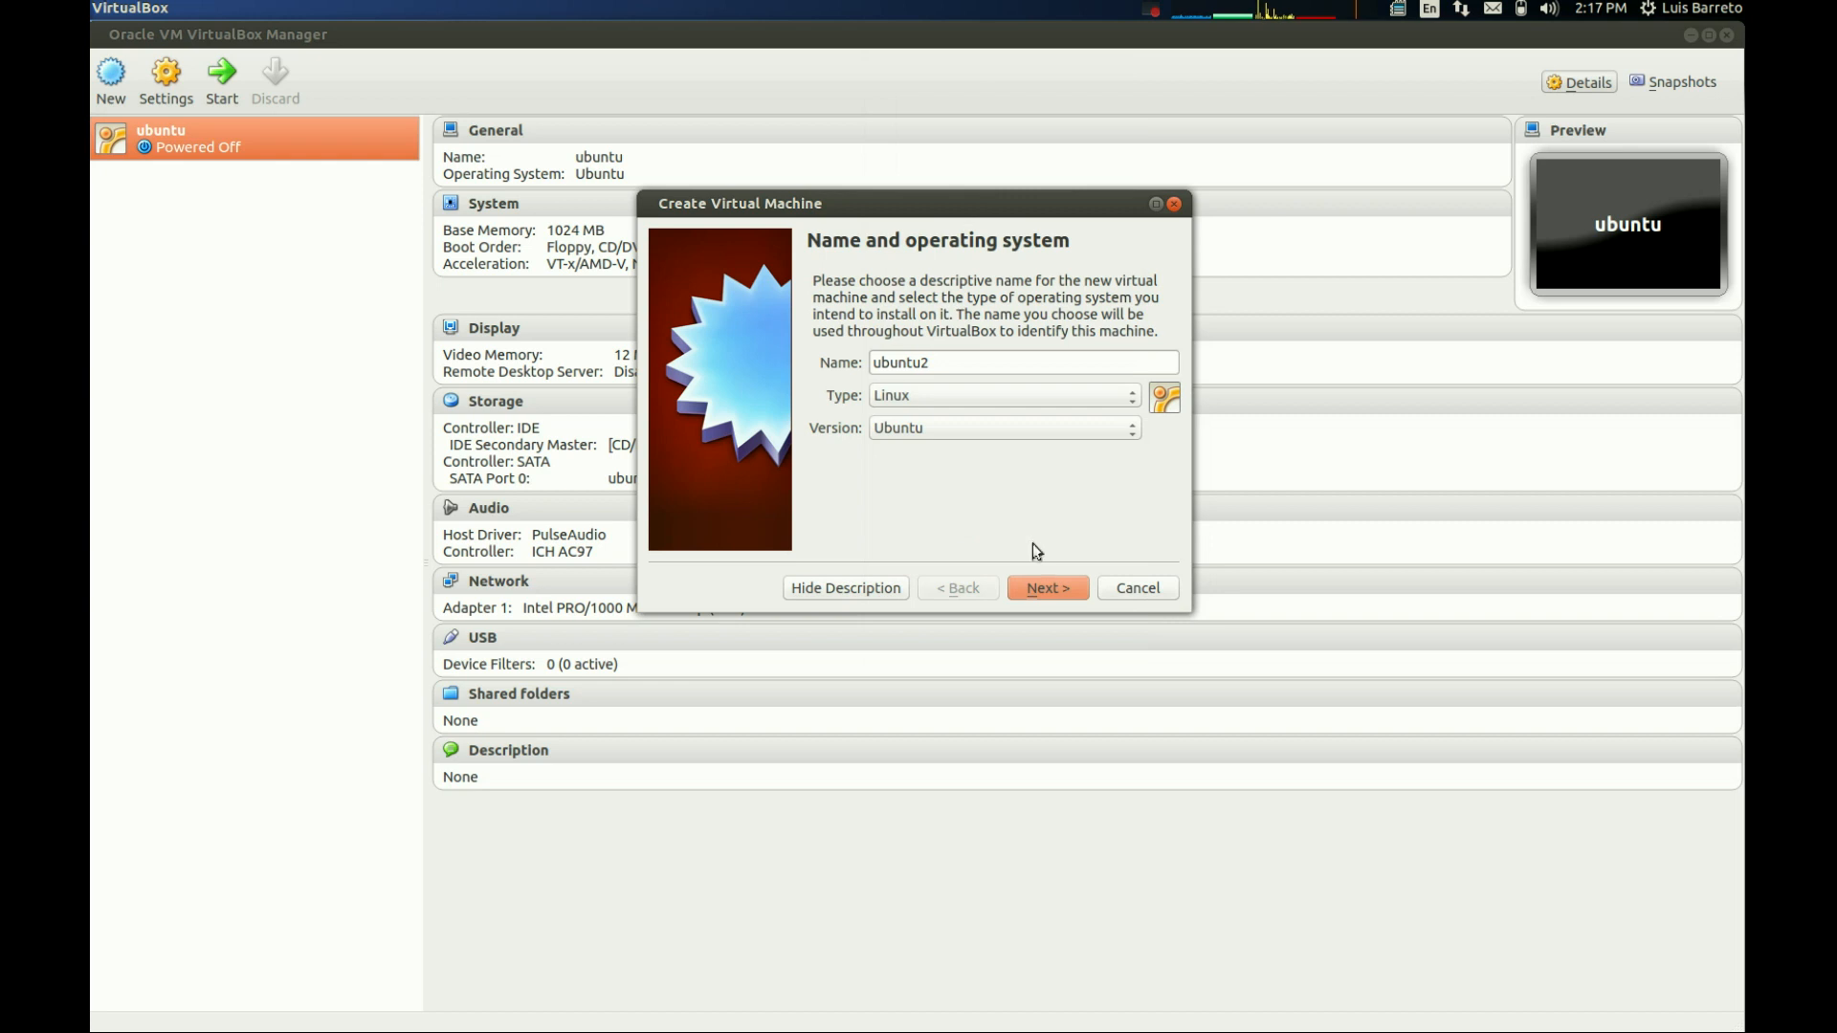
left_click(1038, 585)
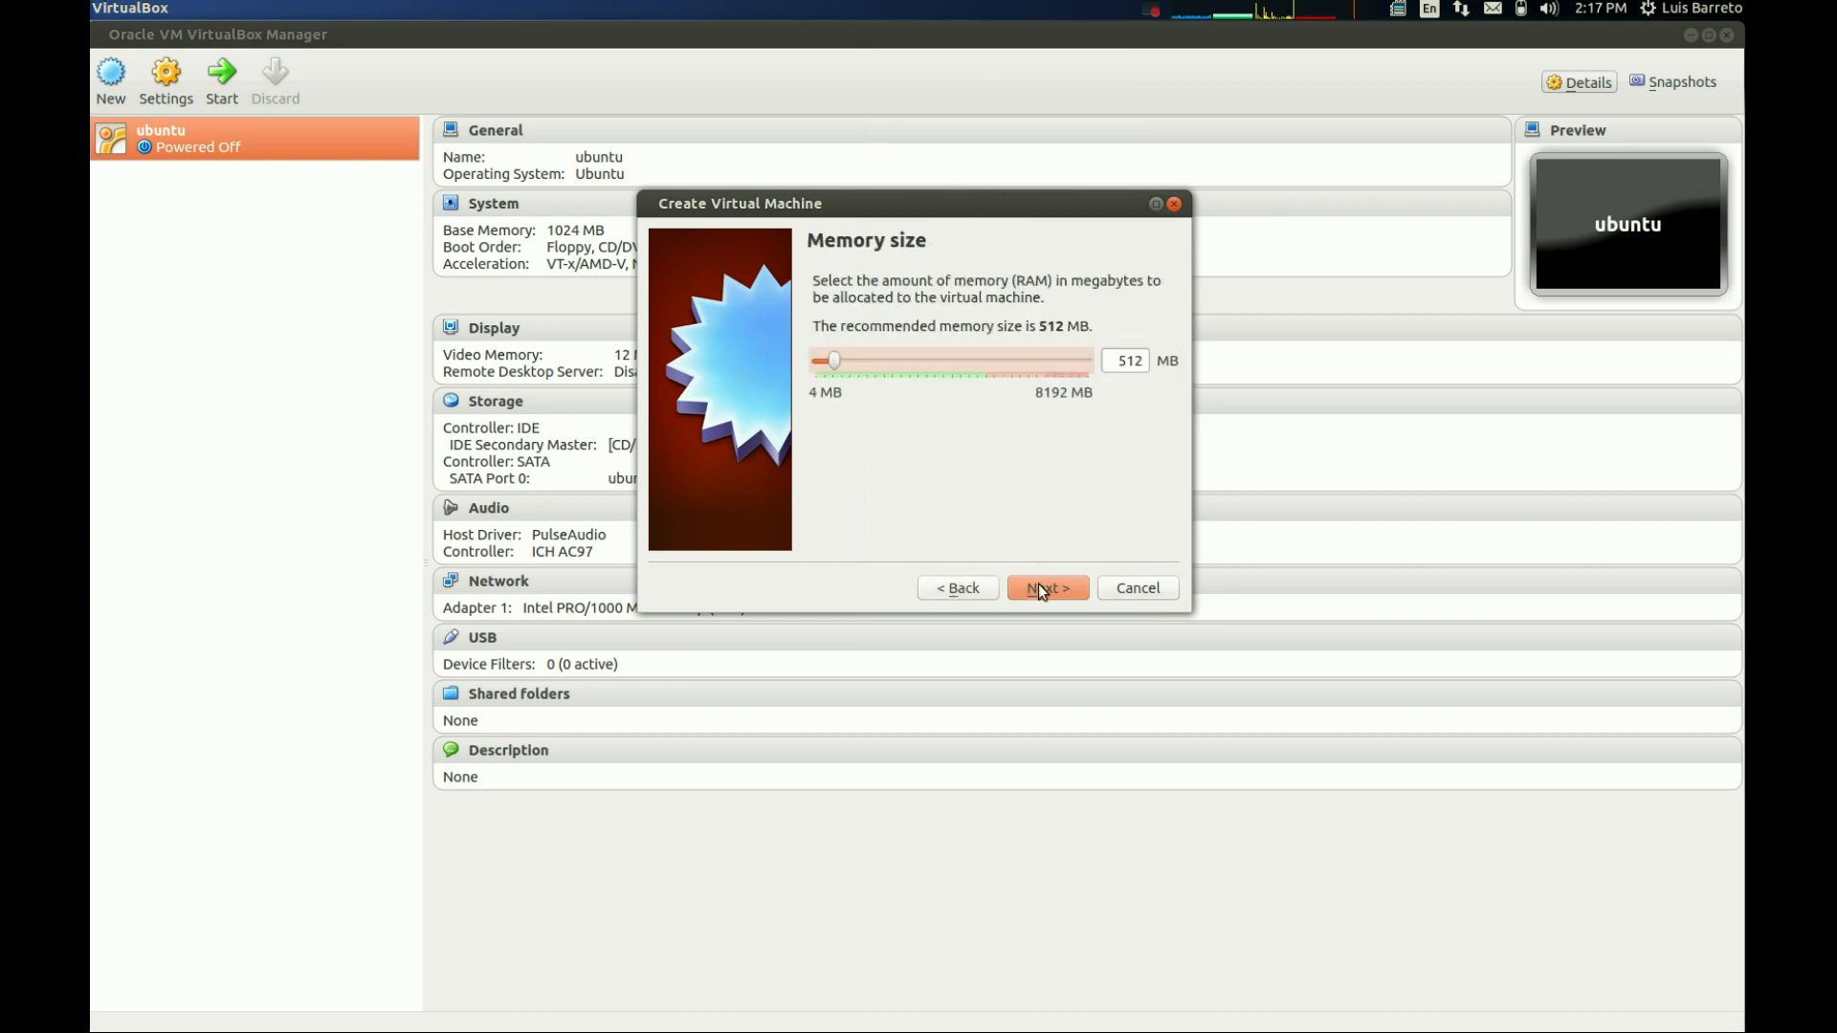
- Allocate 1024 MB of memory to the new virtual machine
double_click(1118, 360)
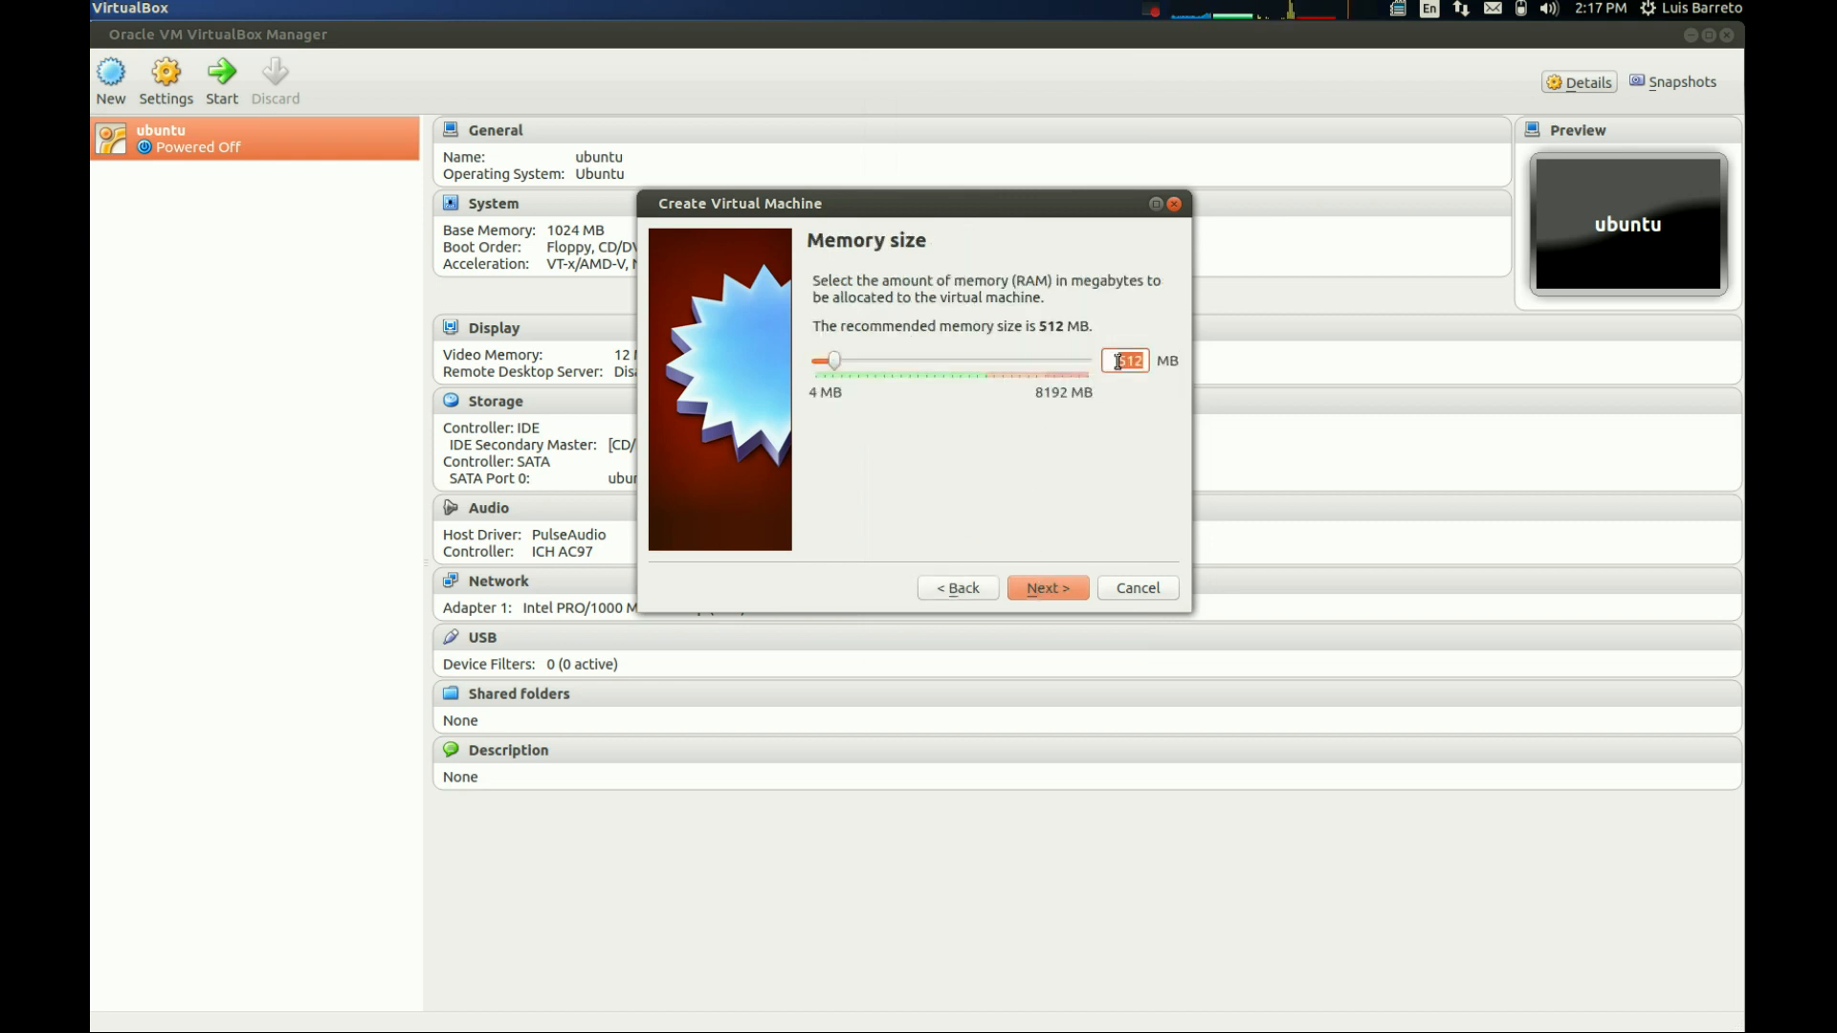
type("1024")
left_click(1044, 588)
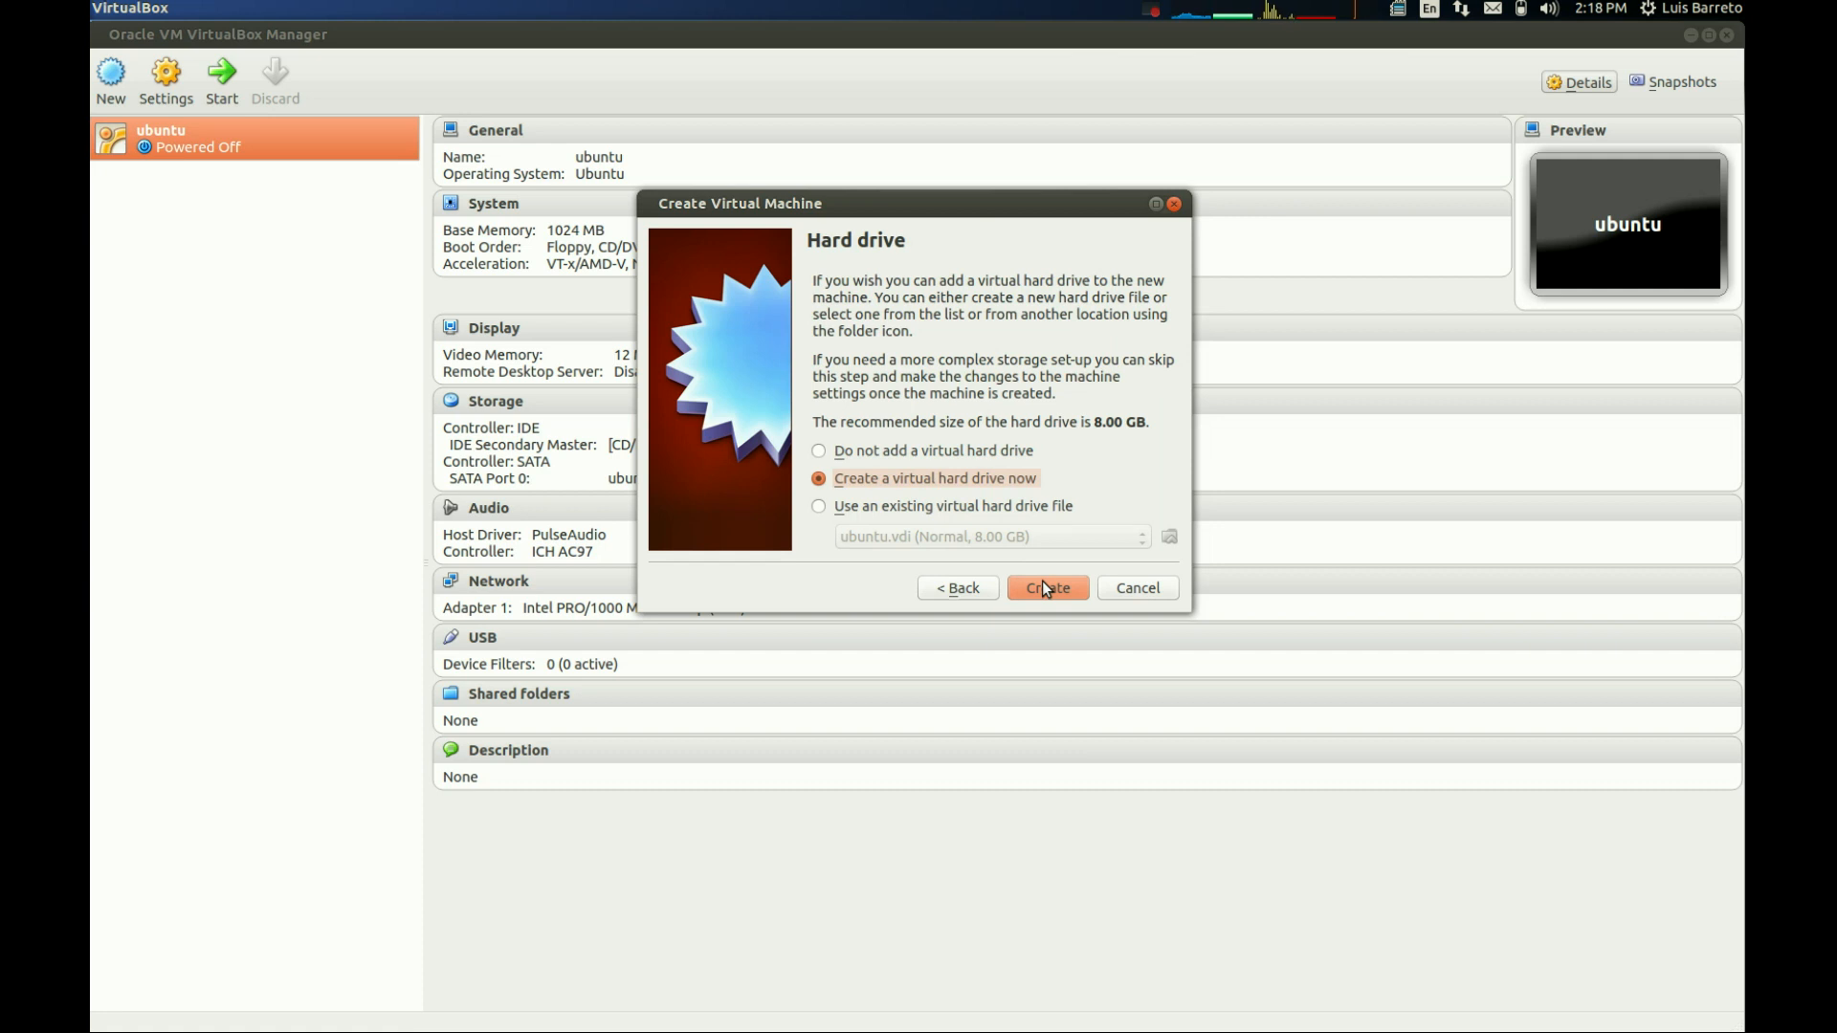
- Create a dynamically allocated VDI virtual hard drive named ubuntu2 with a size of 8.00 GB
left_click(1042, 585)
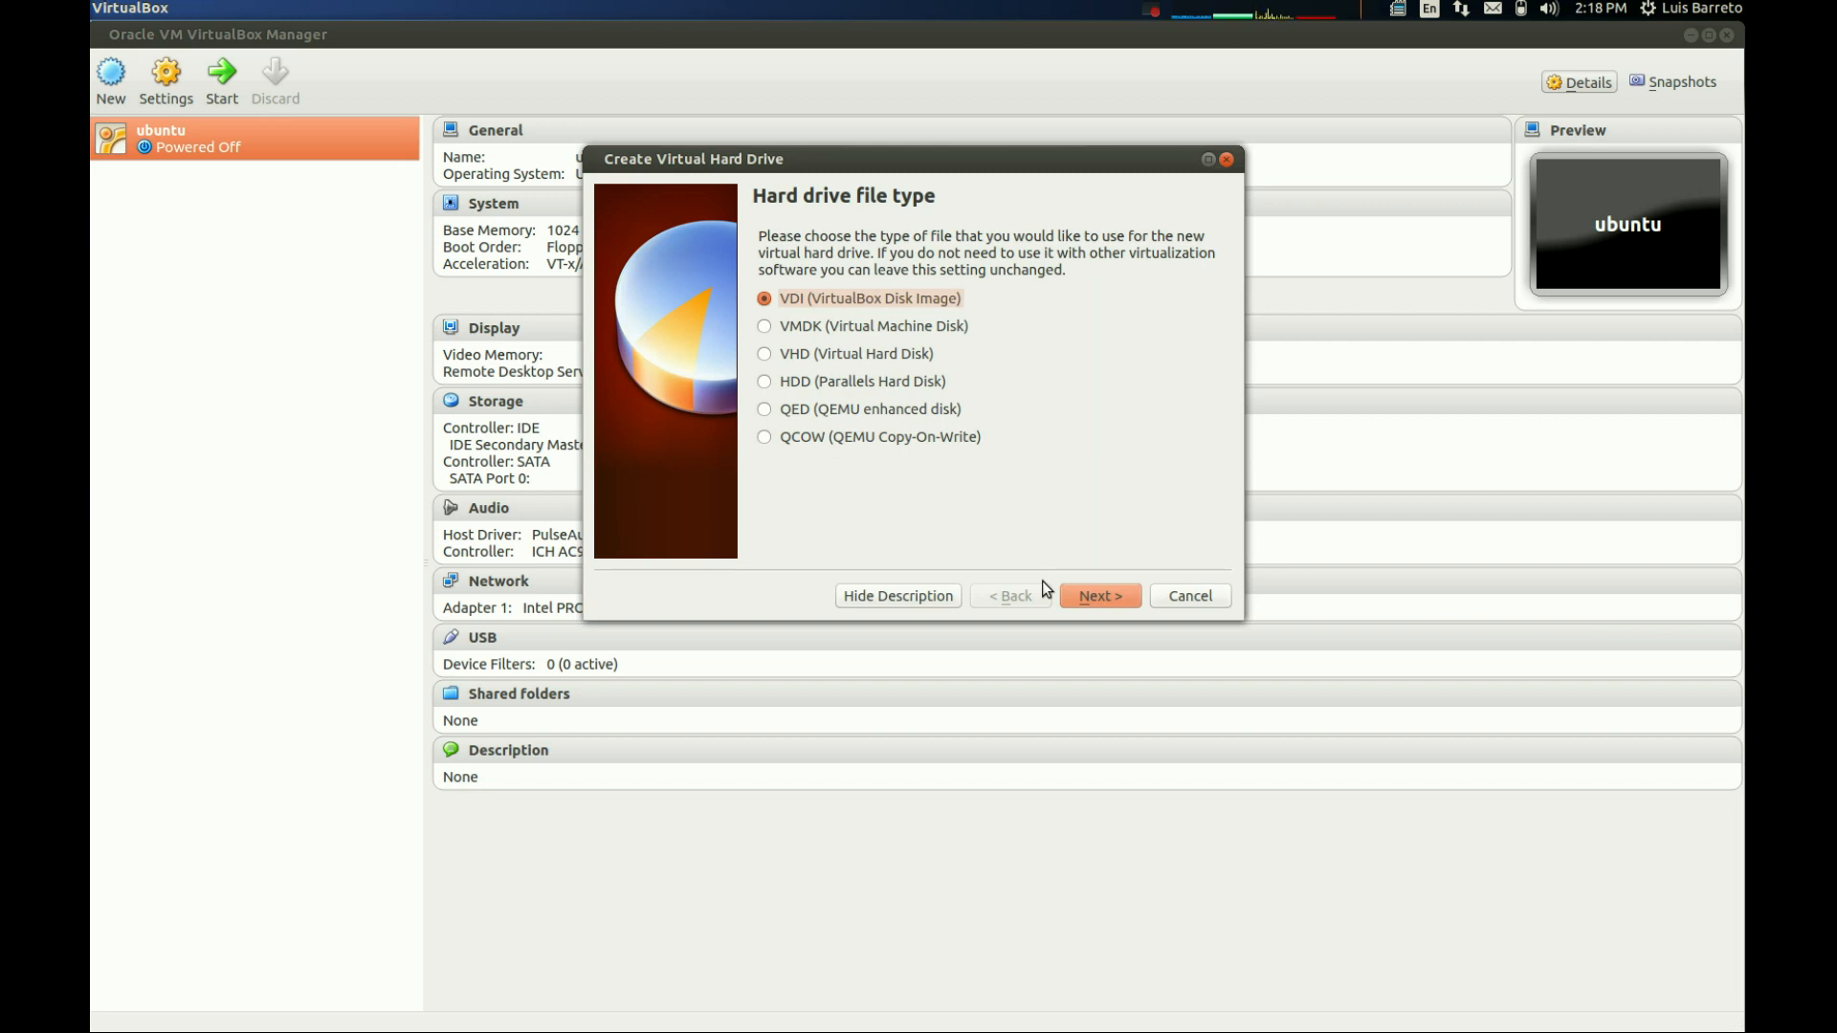
left_click(1093, 593)
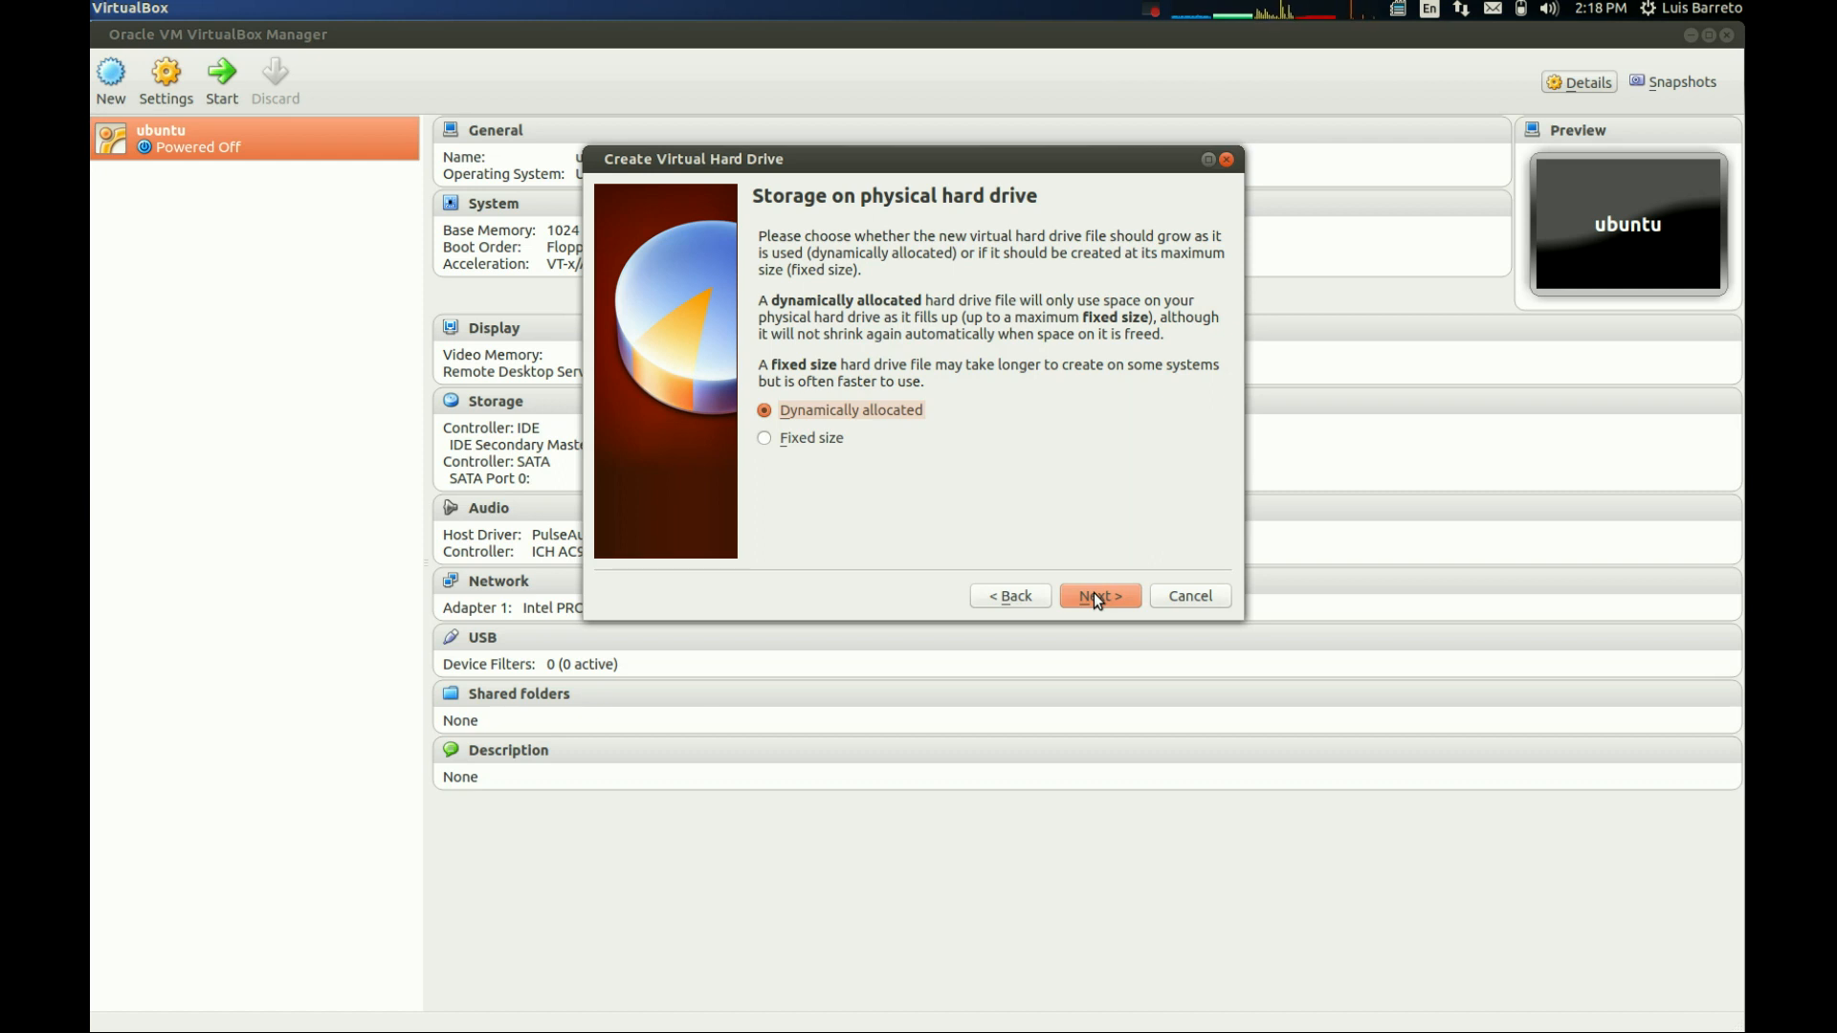
left_click(1093, 593)
left_click(1094, 593)
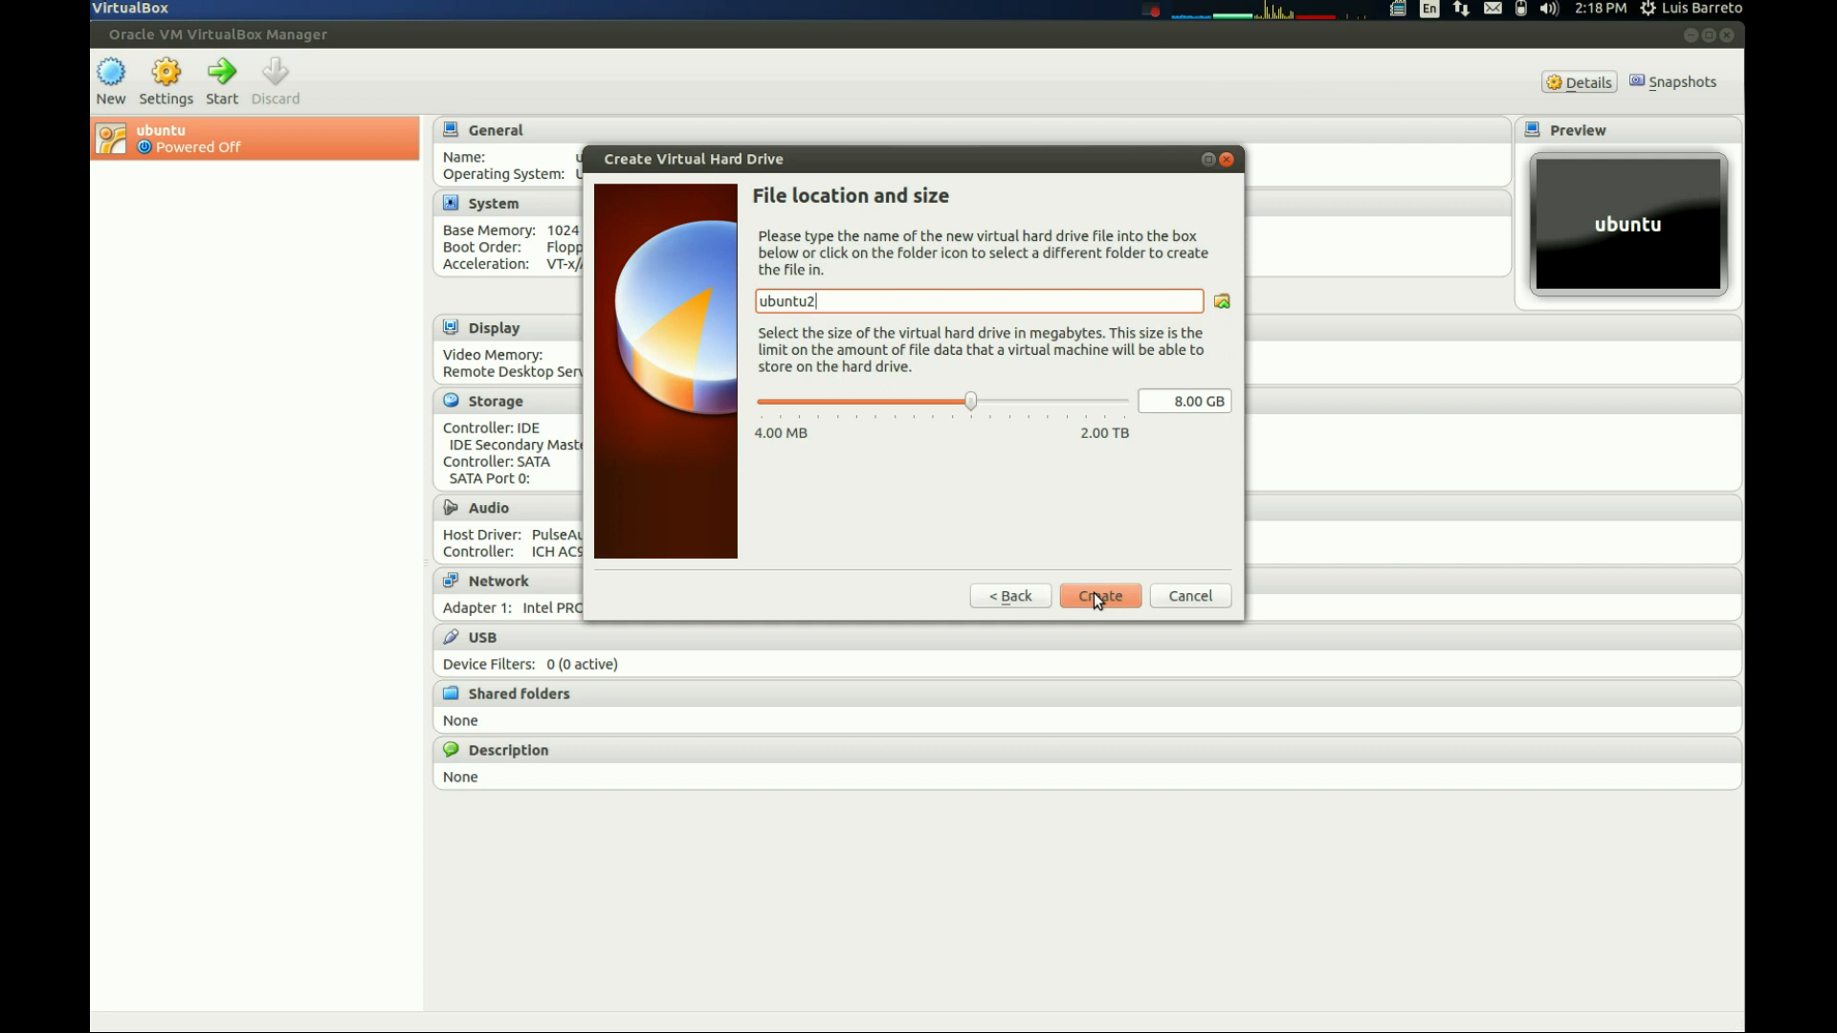
left_click(1095, 595)
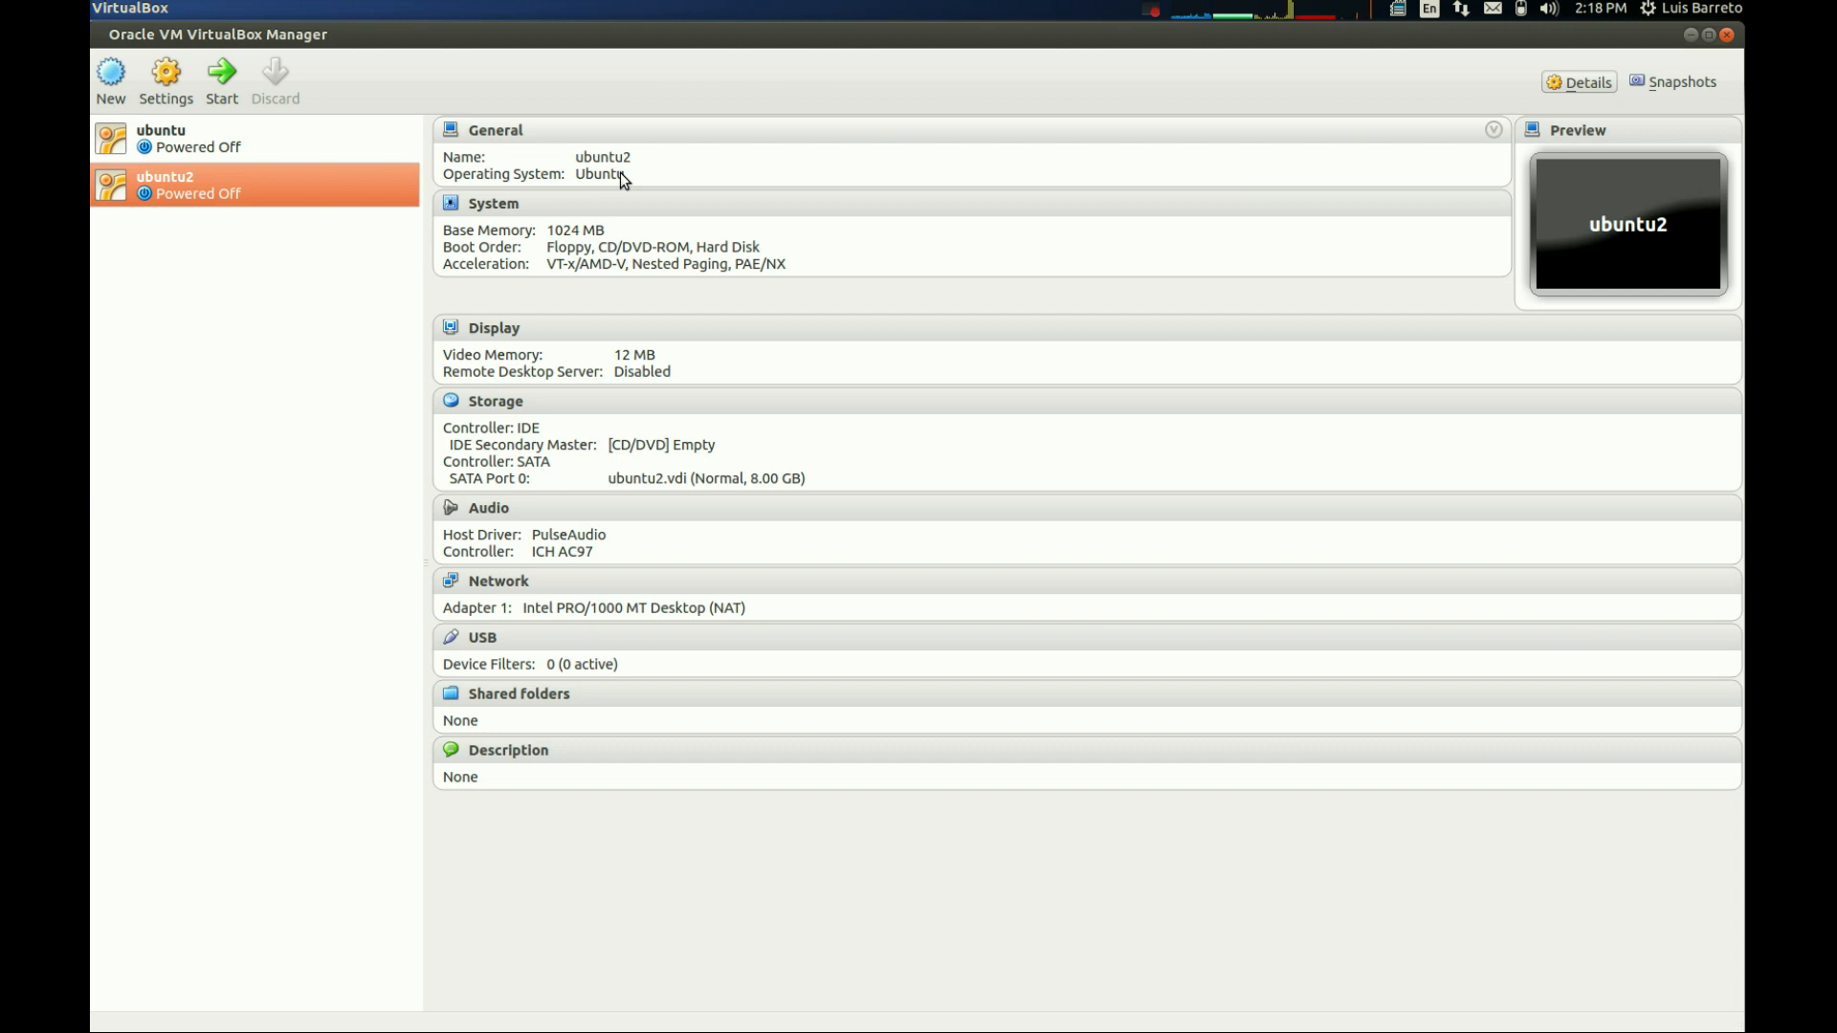
- Load ubuntu-13.10-desktop-amd64.iso into the empty IDE CD/DVD drive of ubuntu2 and save the storage settings
left_click(492, 406)
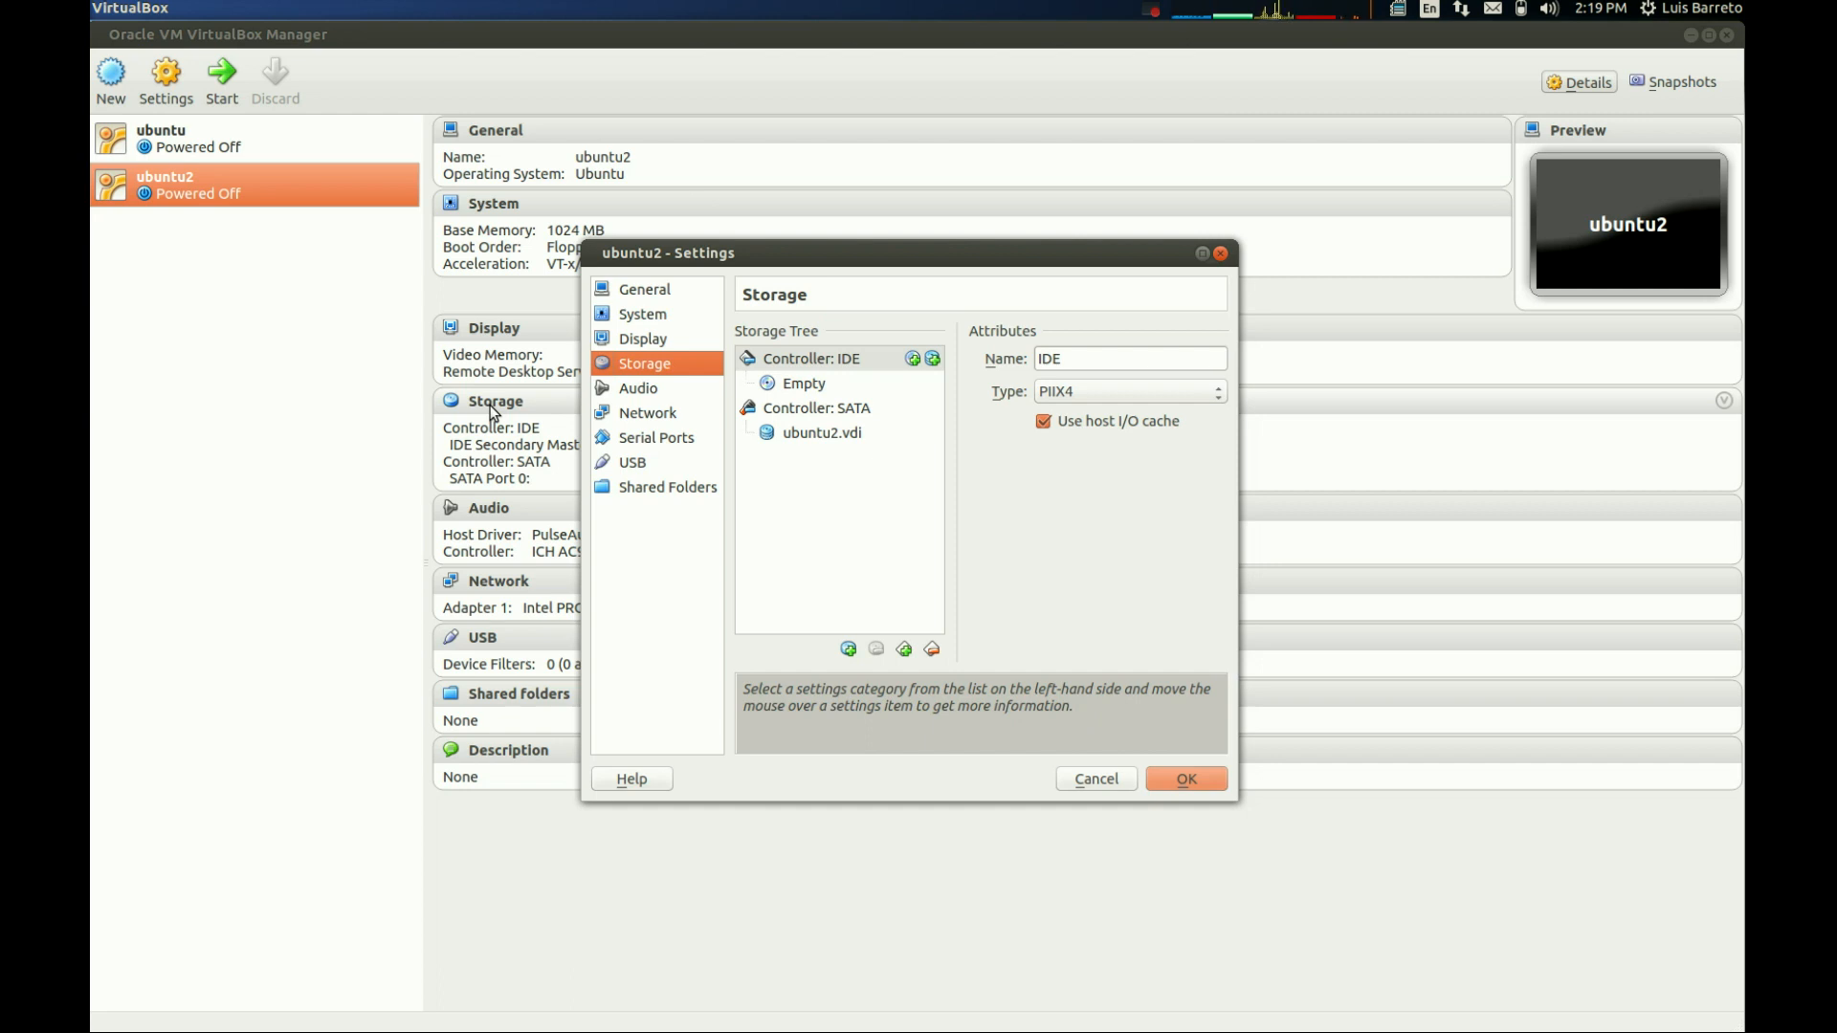
left_click(809, 386)
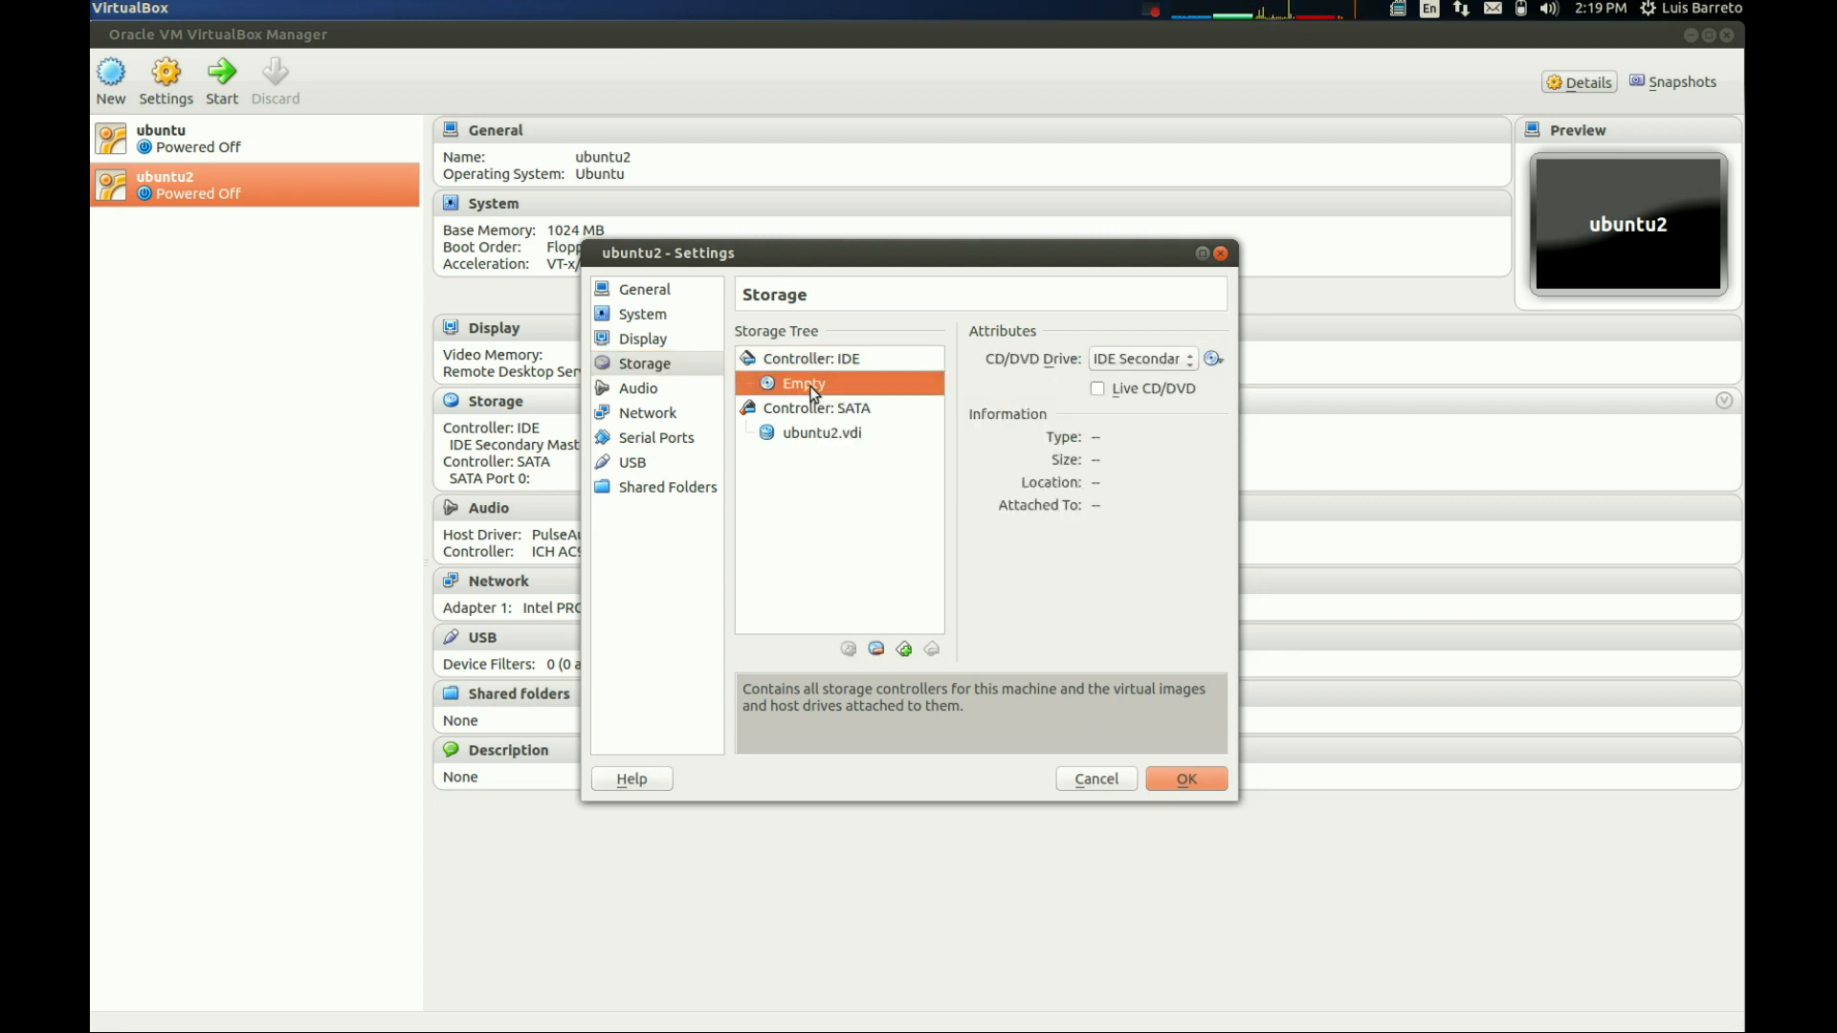
left_click(1214, 361)
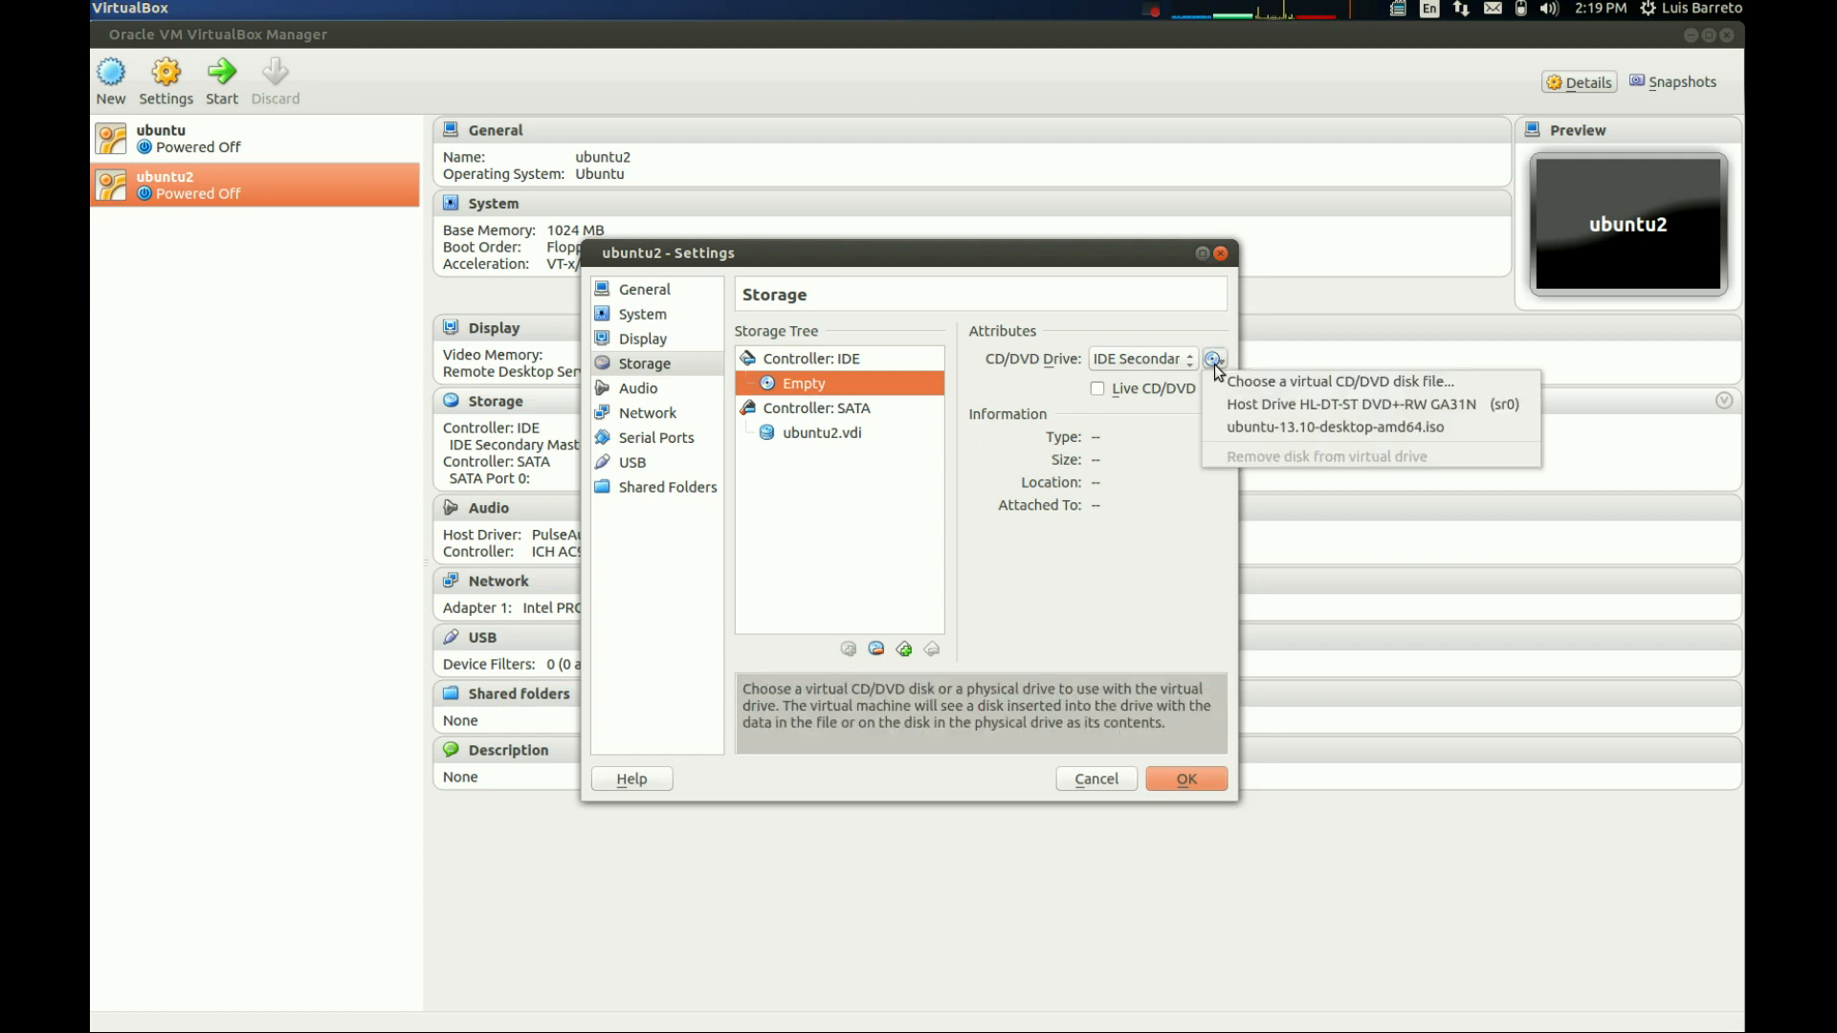
left_click(1242, 426)
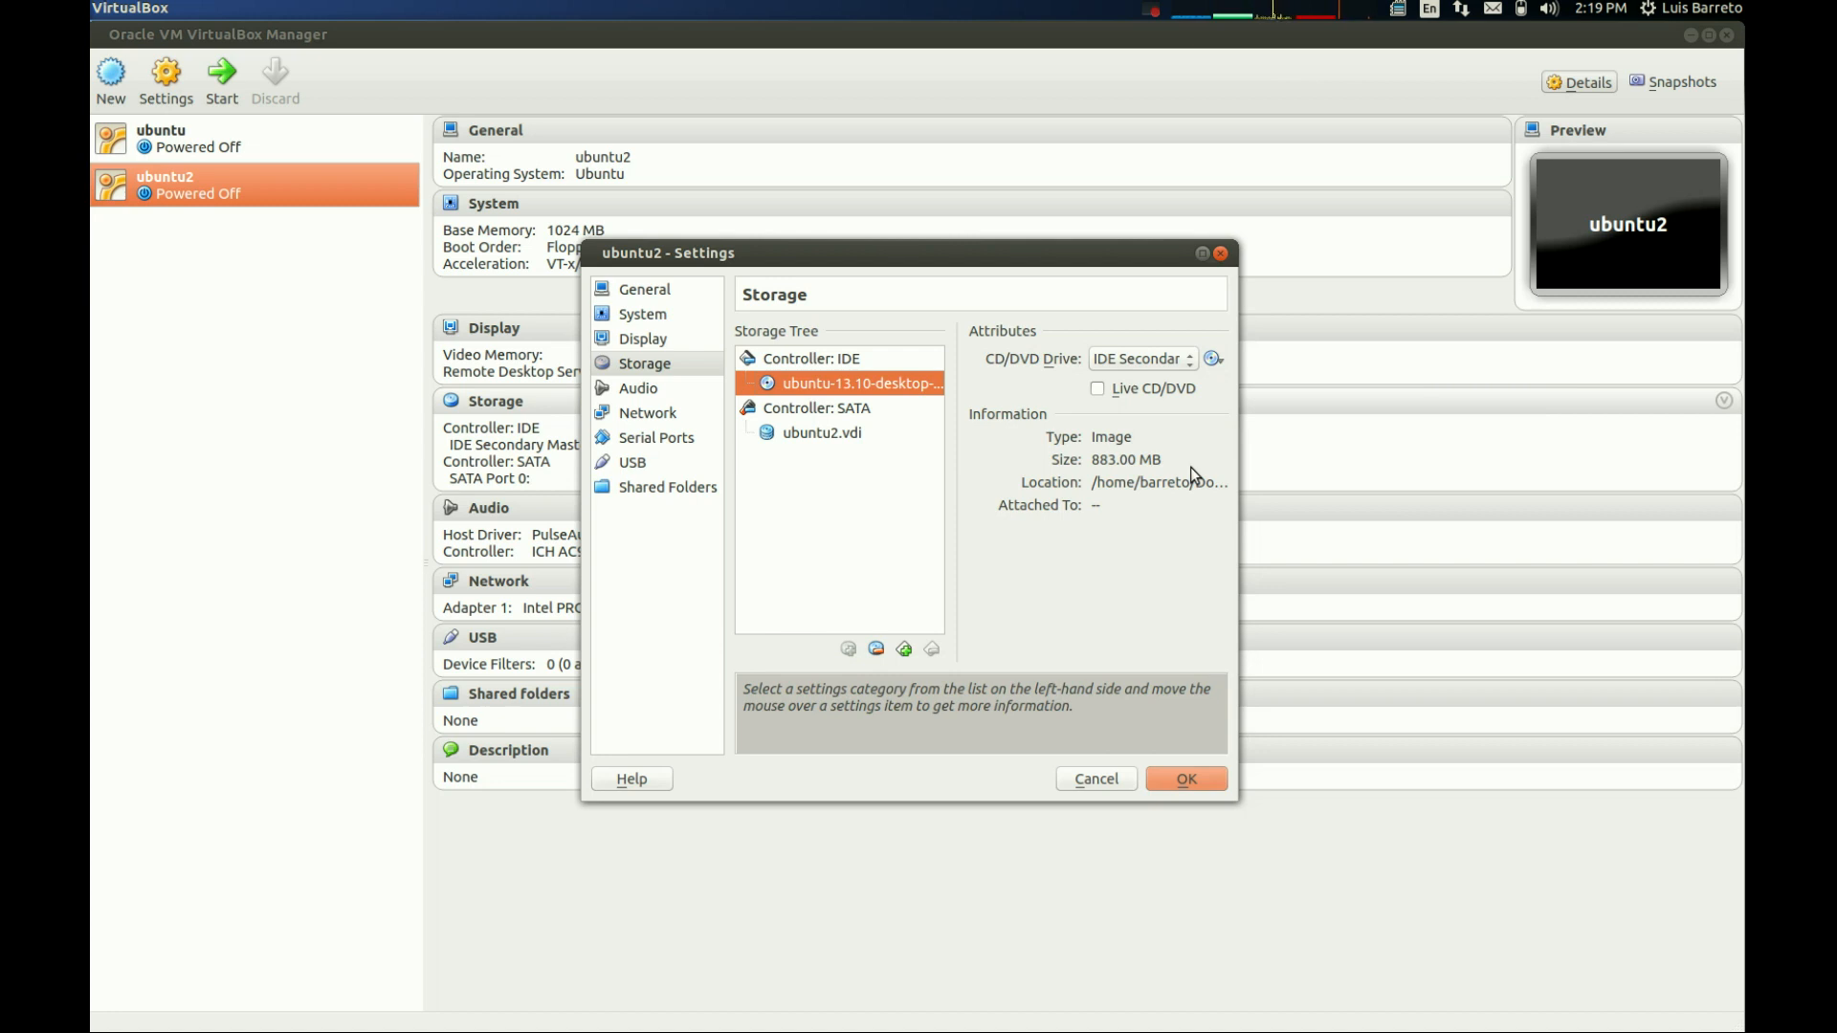
left_click(1176, 777)
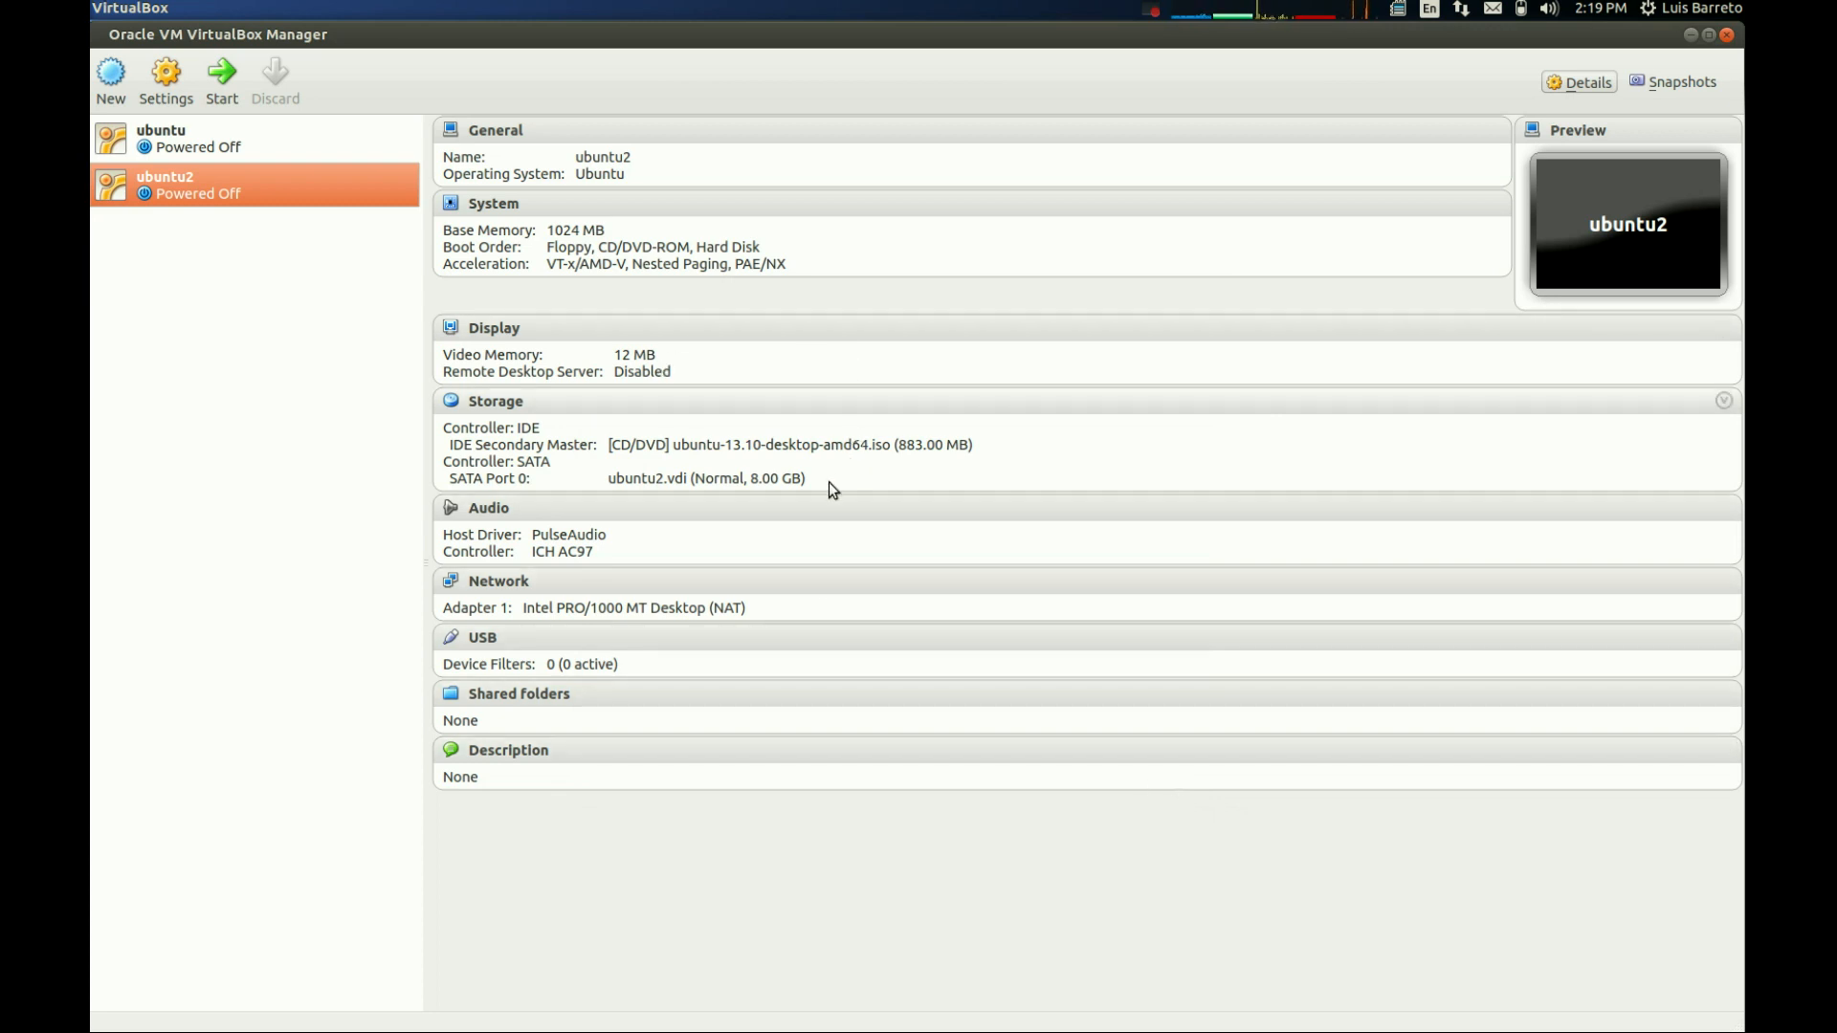
- Start the ubuntu2 virtual machine and dismiss the color mode and mouse integration notices
left_click(233, 88)
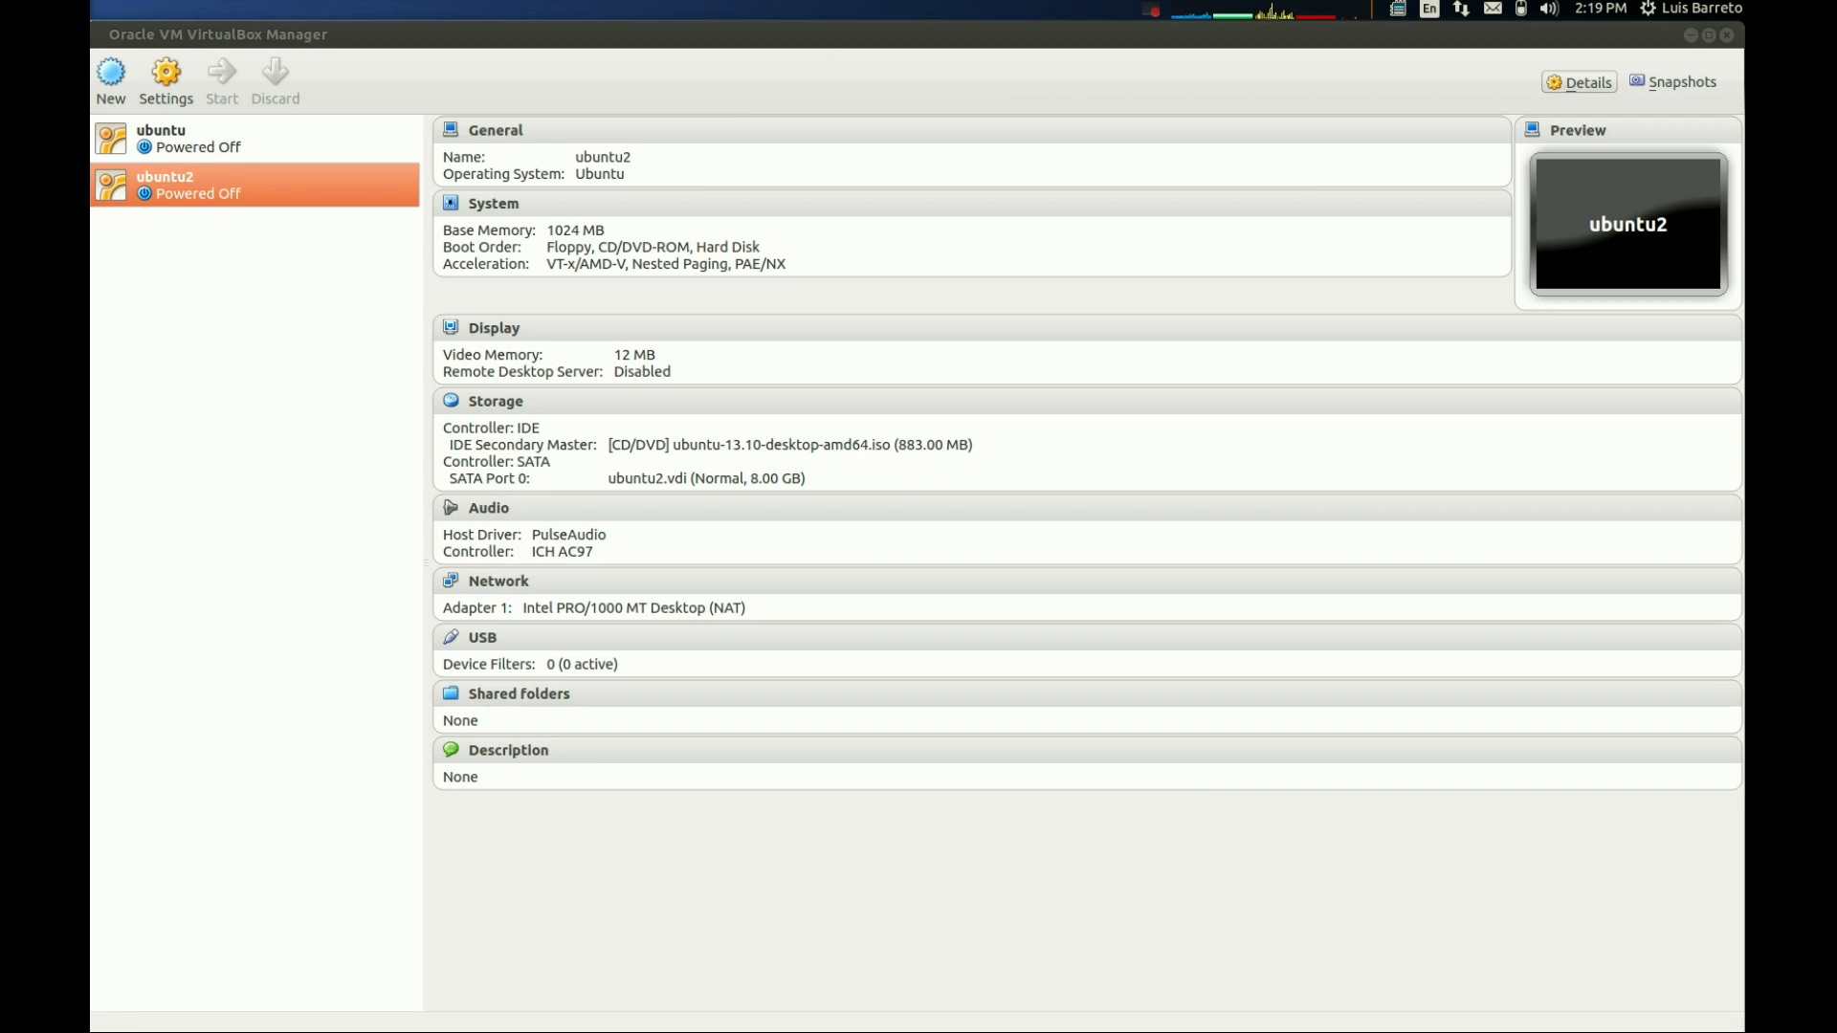
left_click_drag(92, 162, 771, 265)
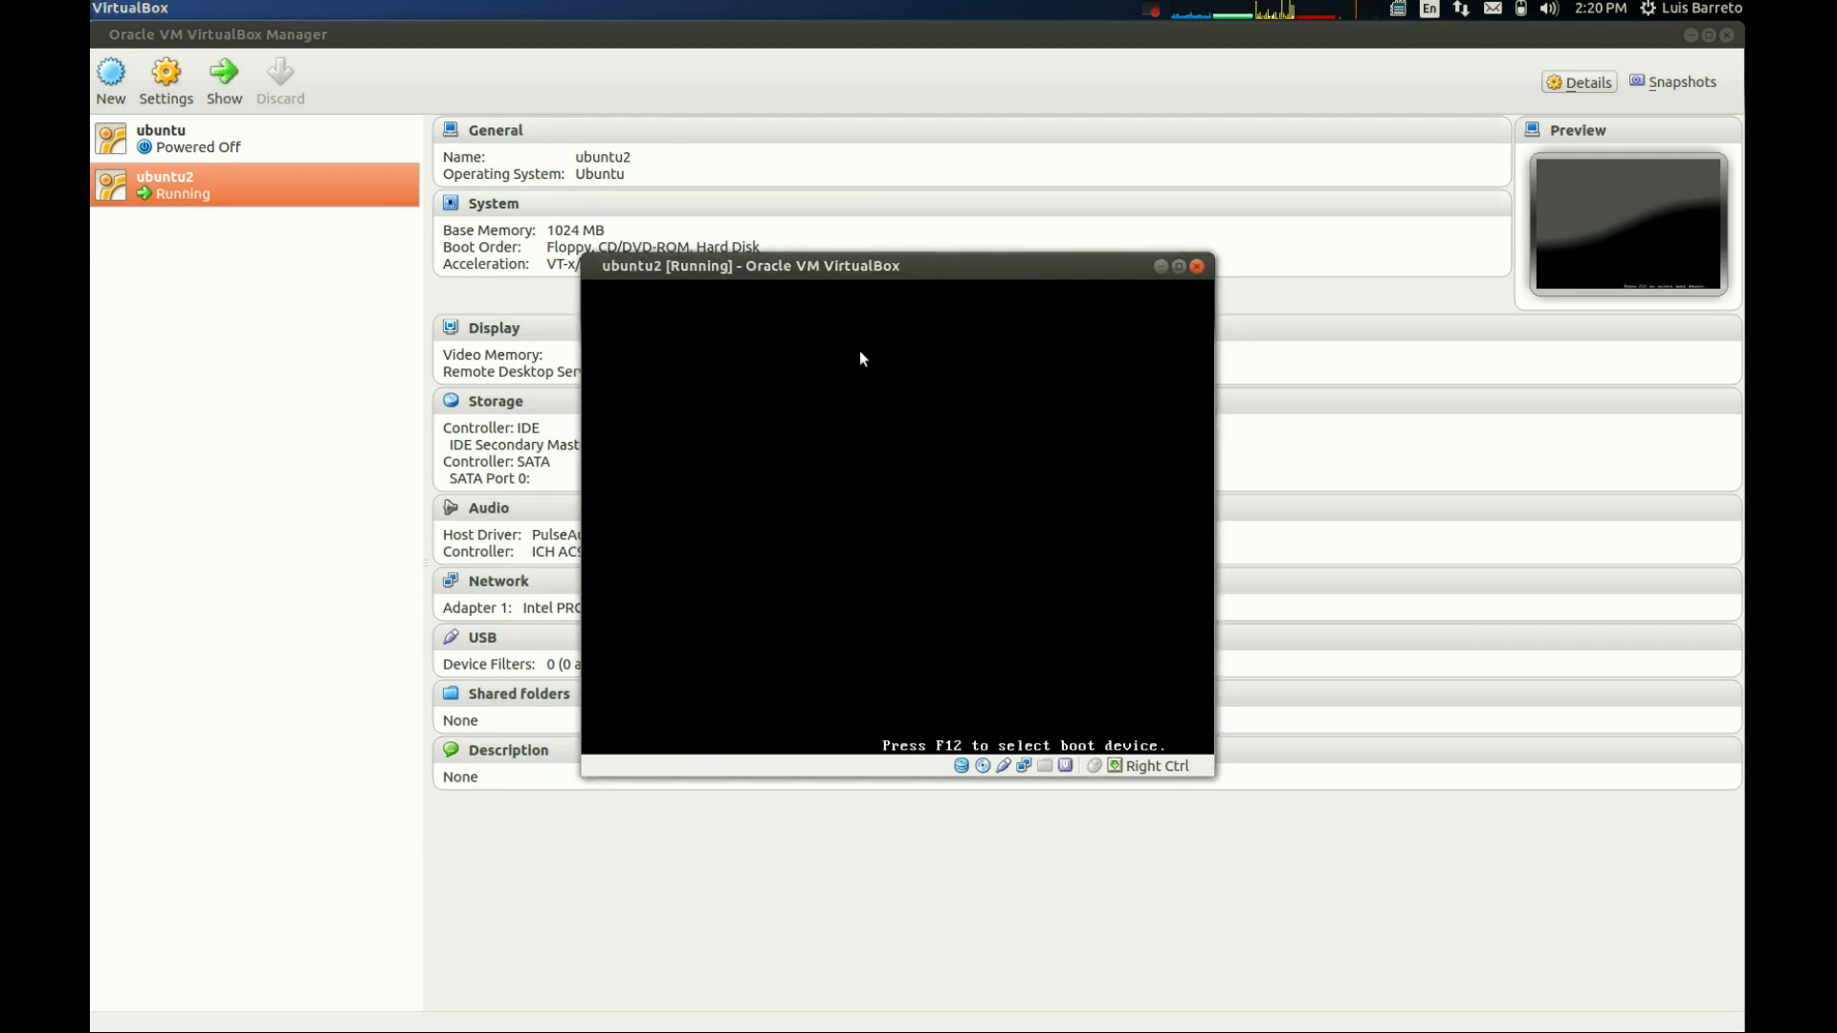
left_click_drag(882, 266, 803, 160)
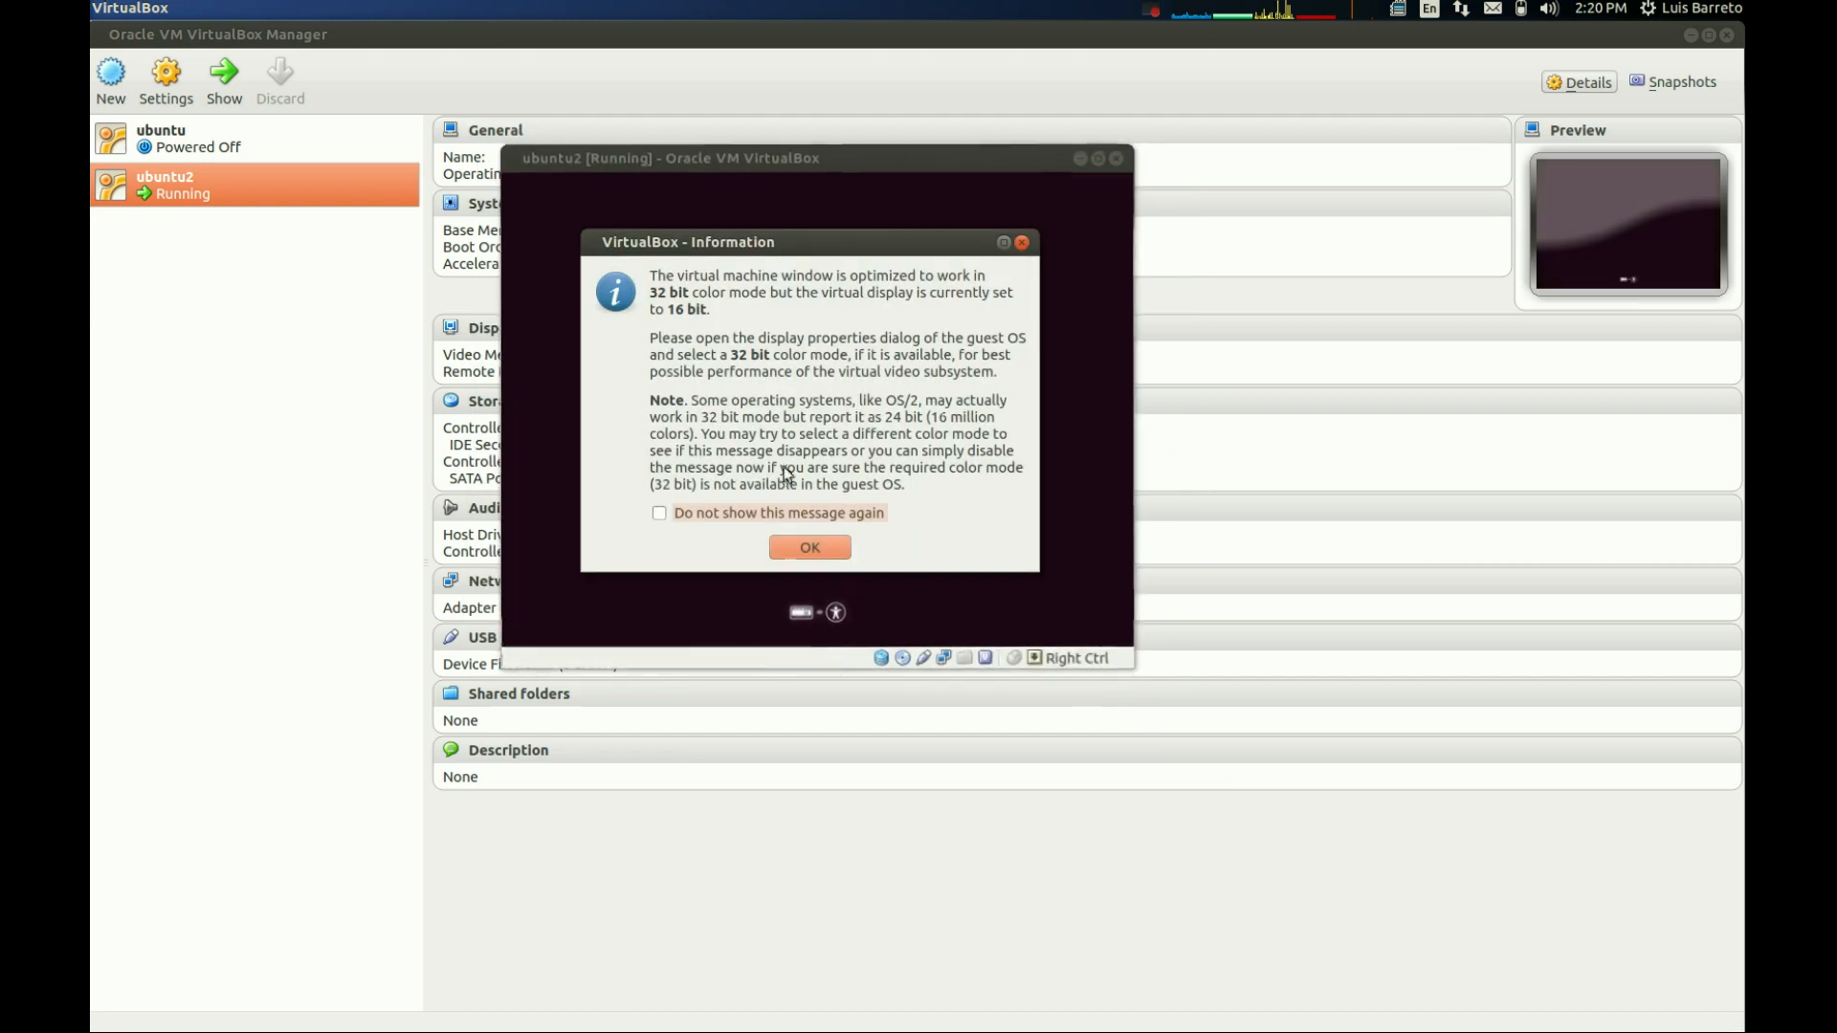
left_click(804, 549)
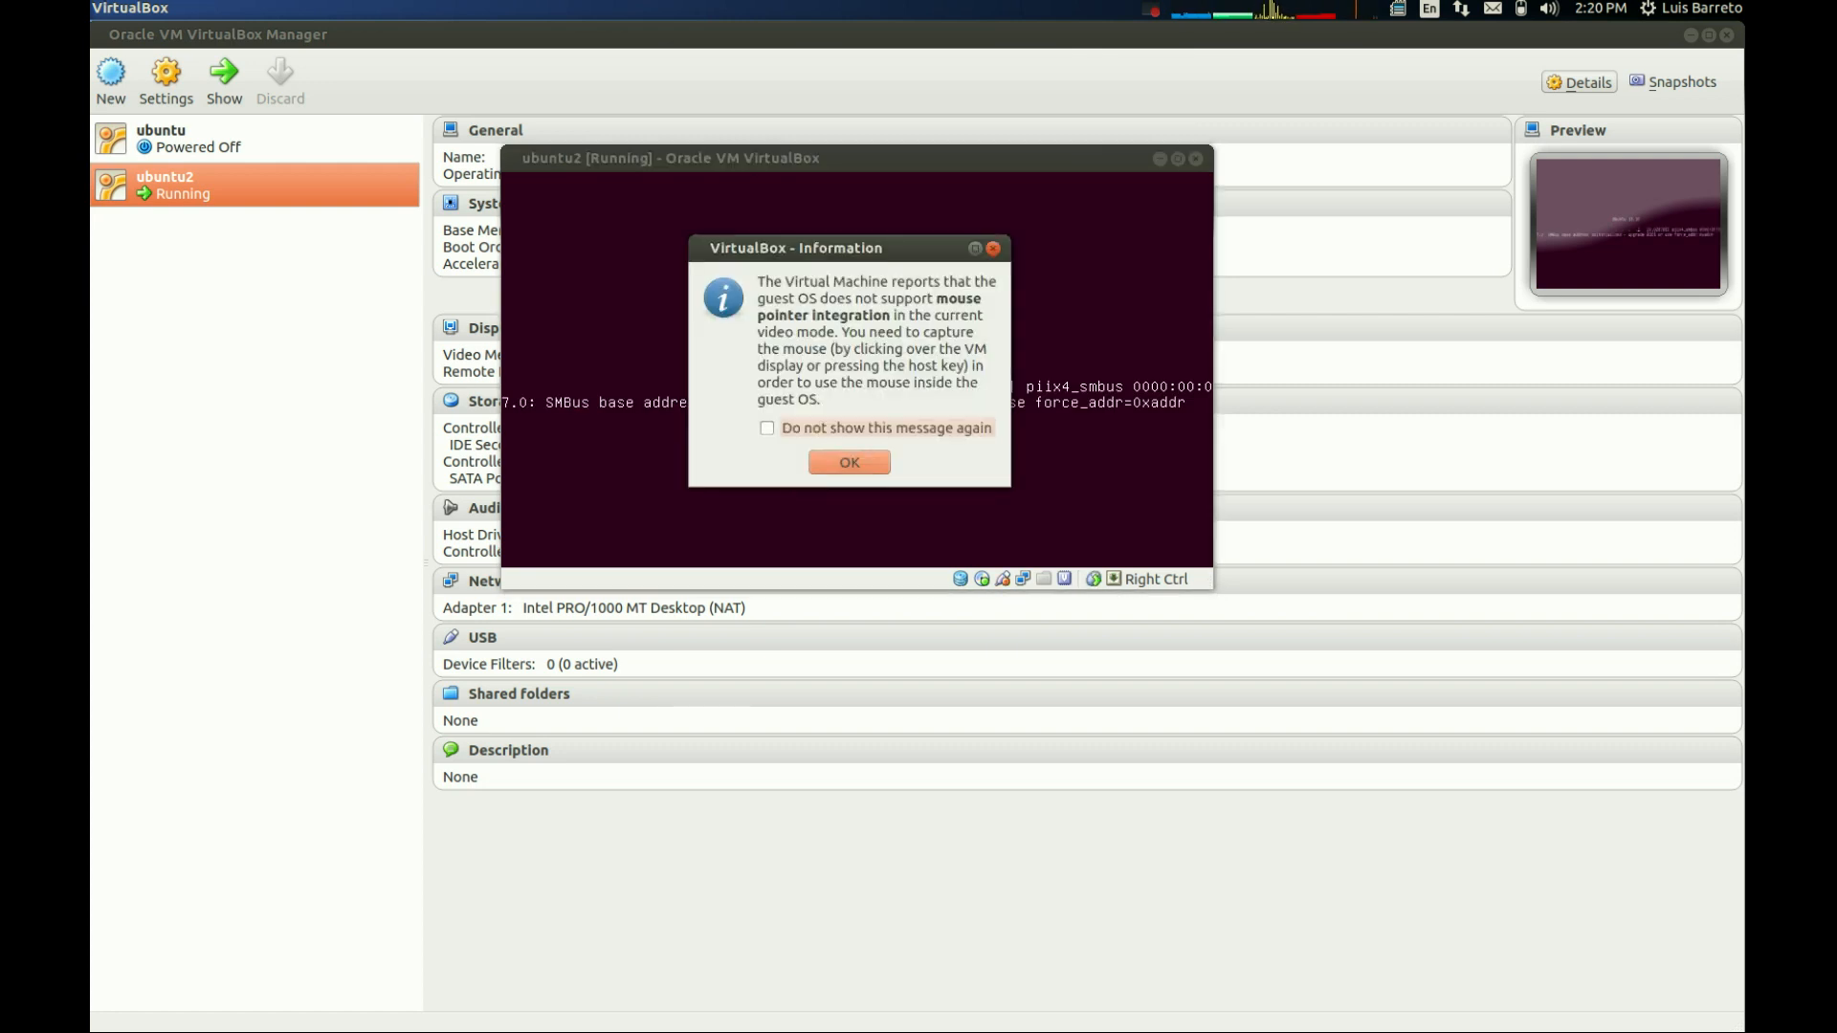
left_click(872, 465)
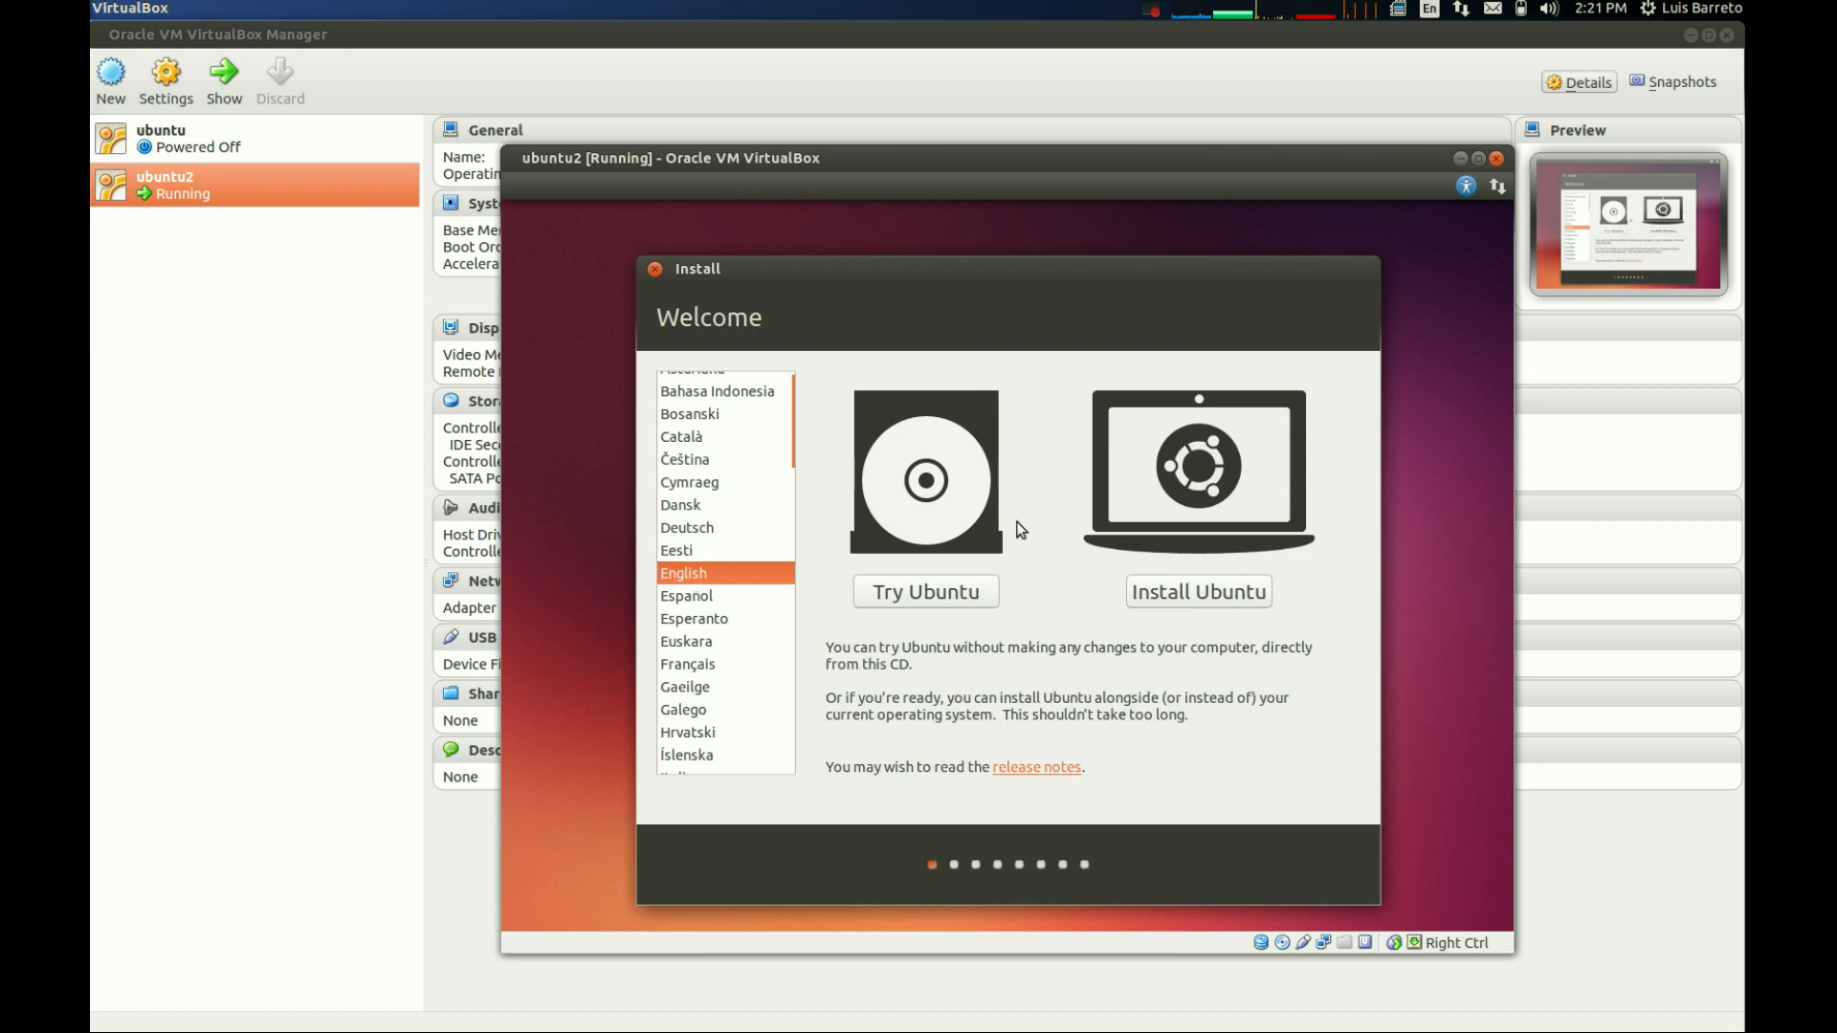
- Install Ubuntu in English without updates or third-party software, using the erase disk option
left_click(1227, 585)
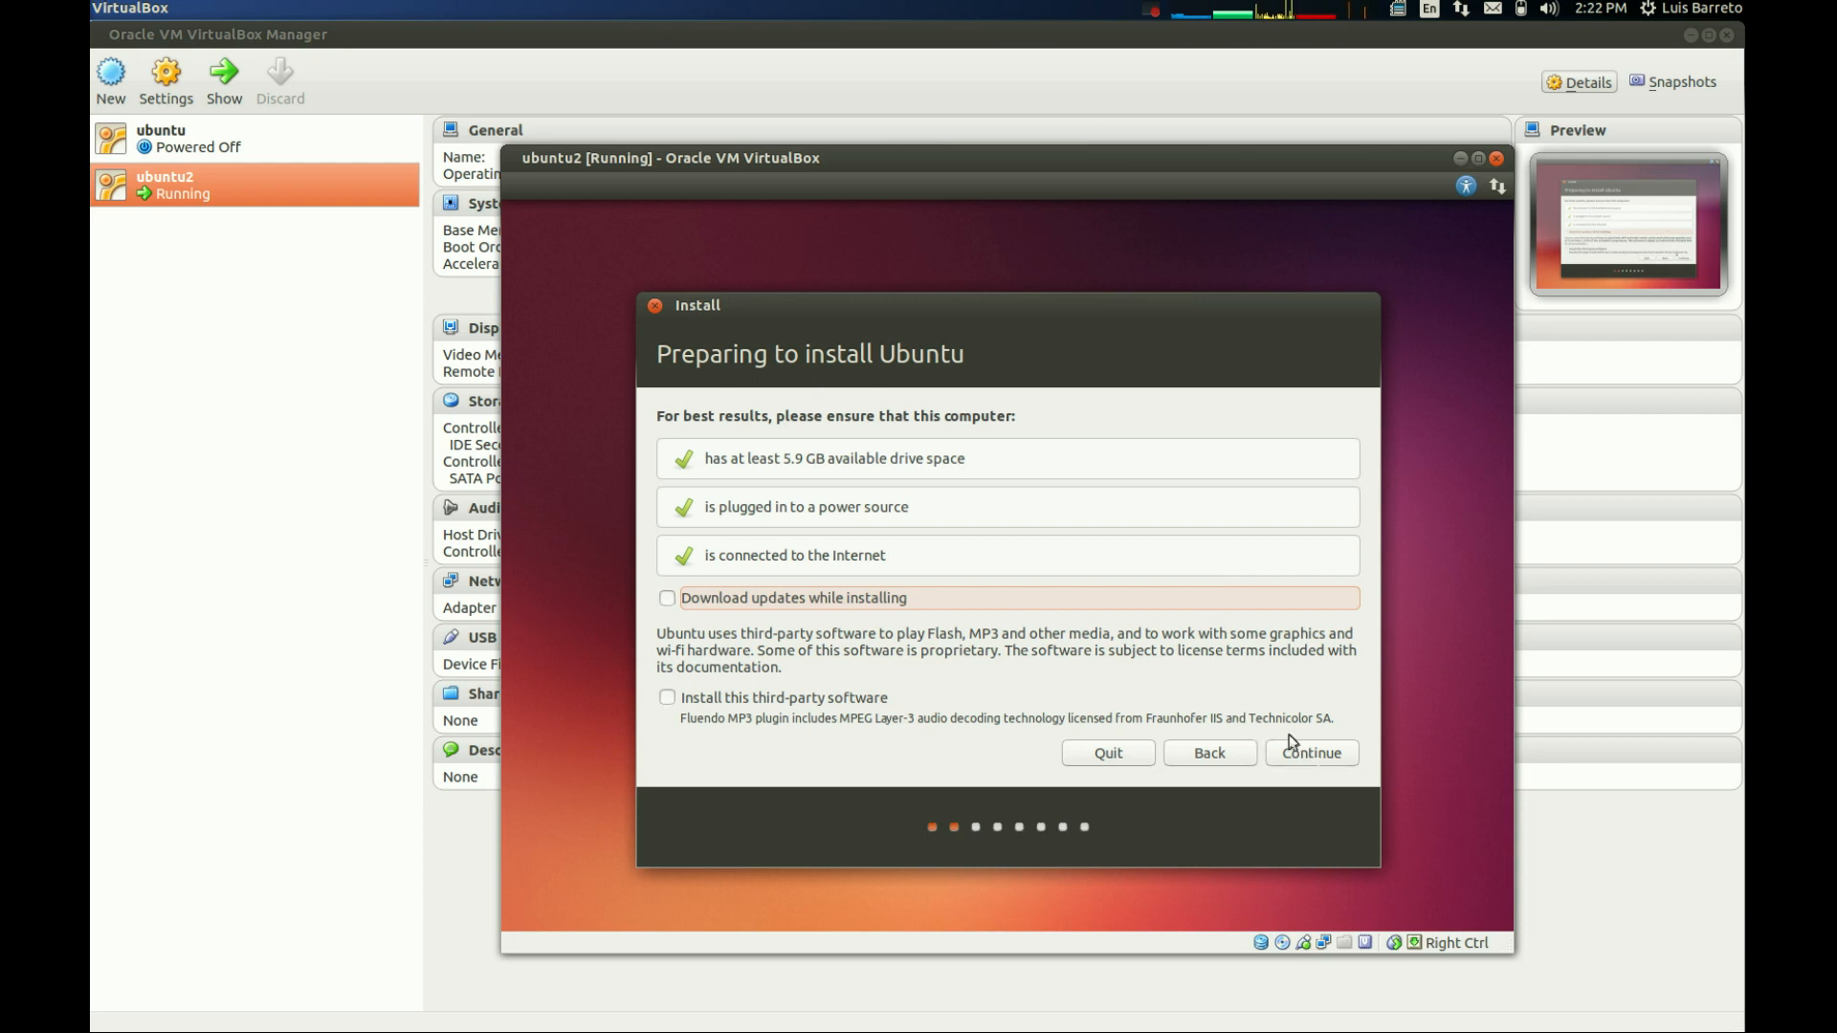
left_click(1313, 756)
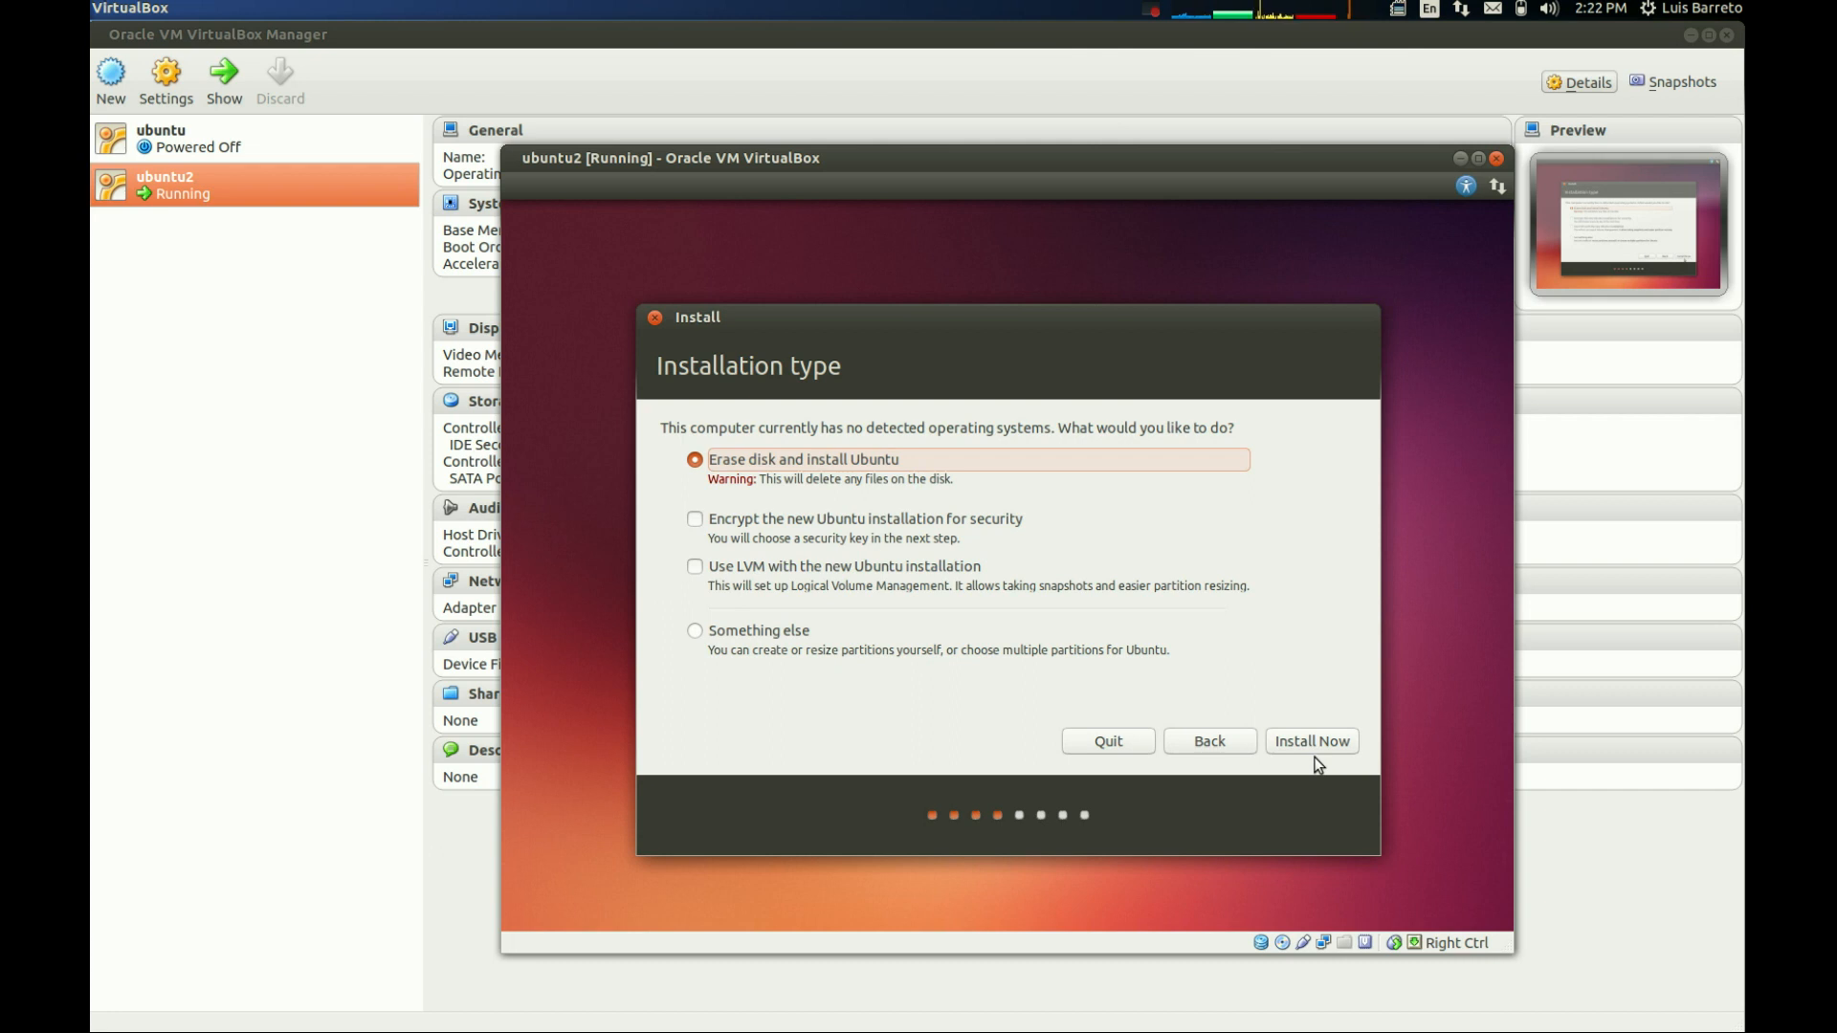
left_click(1319, 747)
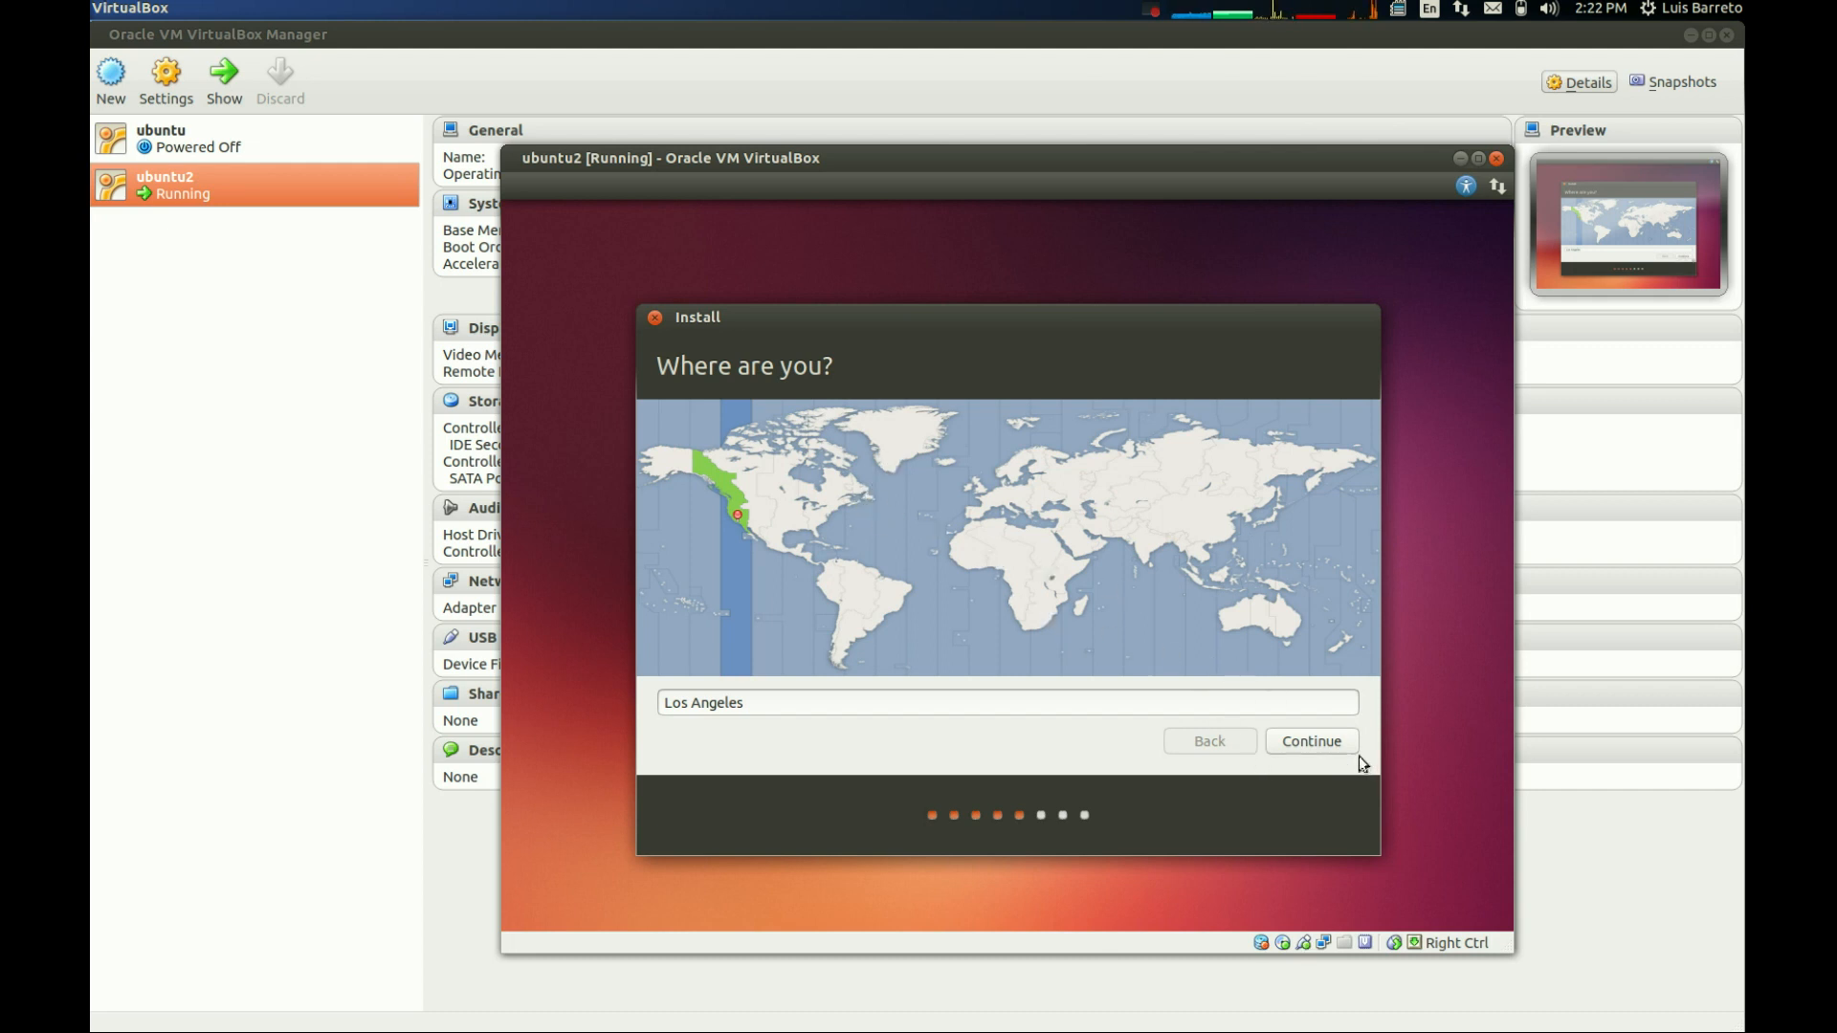
- Accept Los Angeles as the location and English (US) as the keyboard layout
left_click(1338, 740)
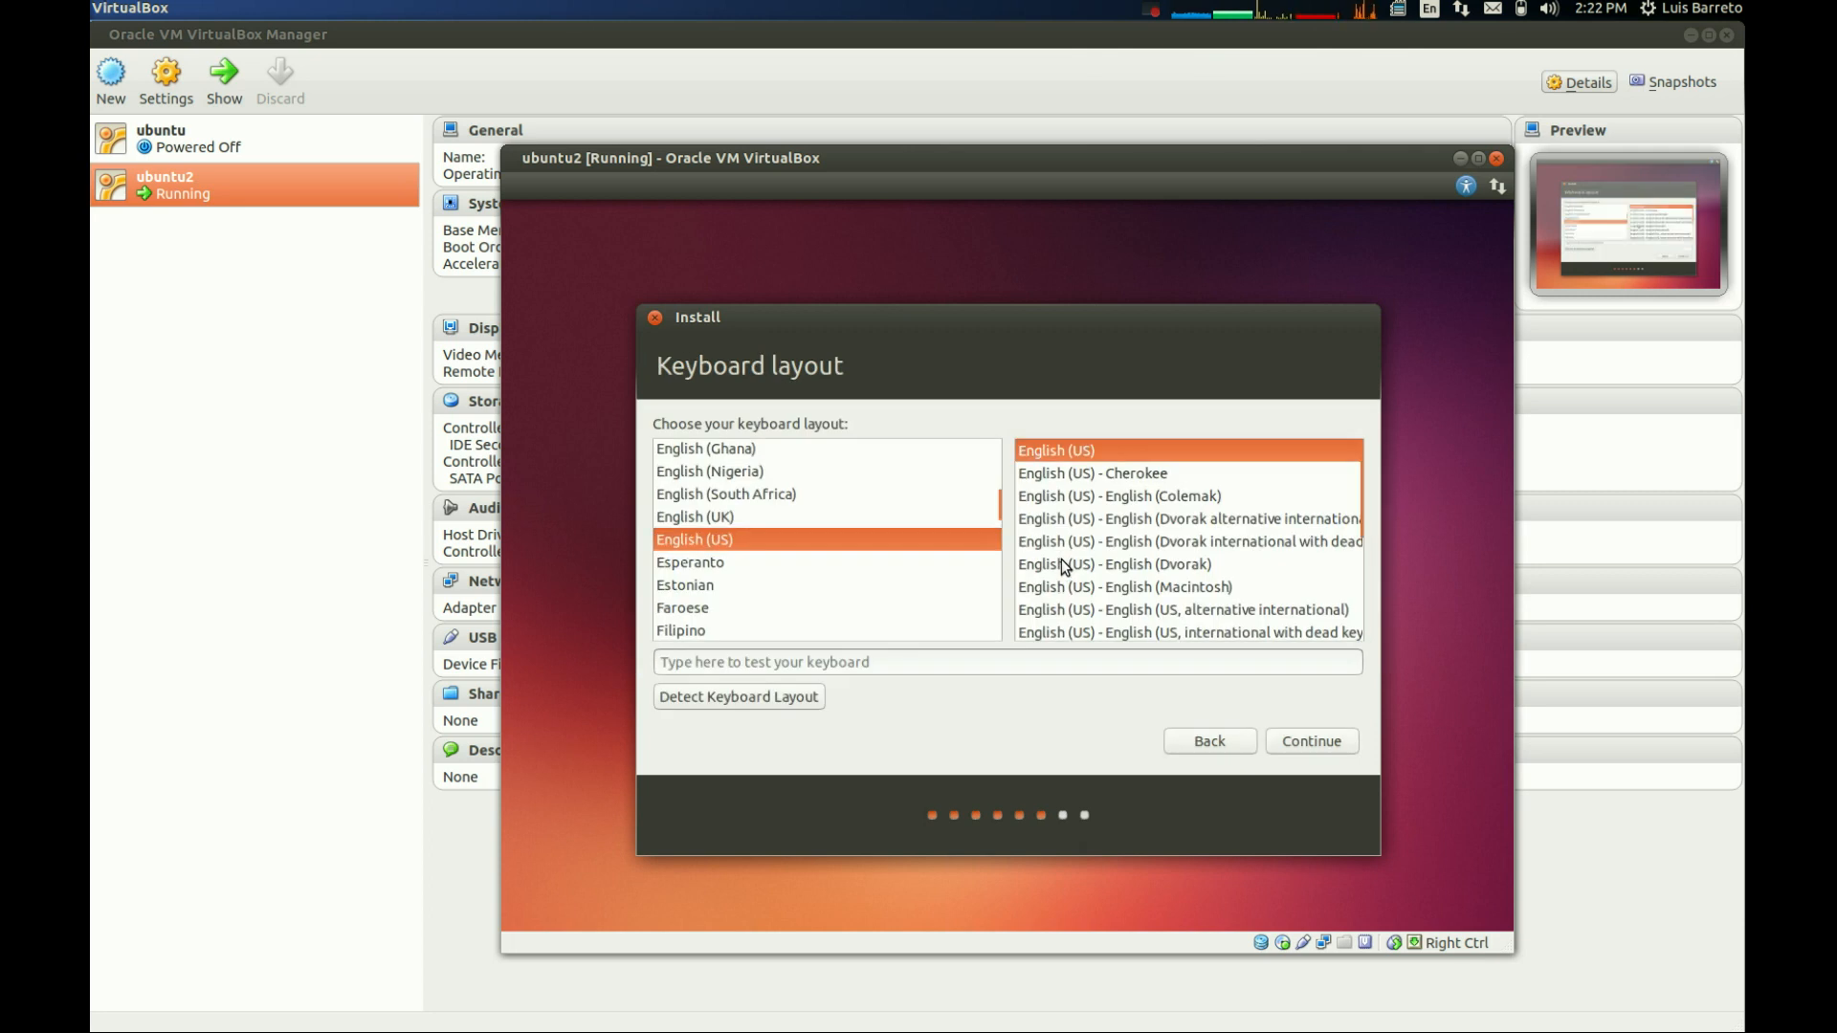
left_click(1303, 742)
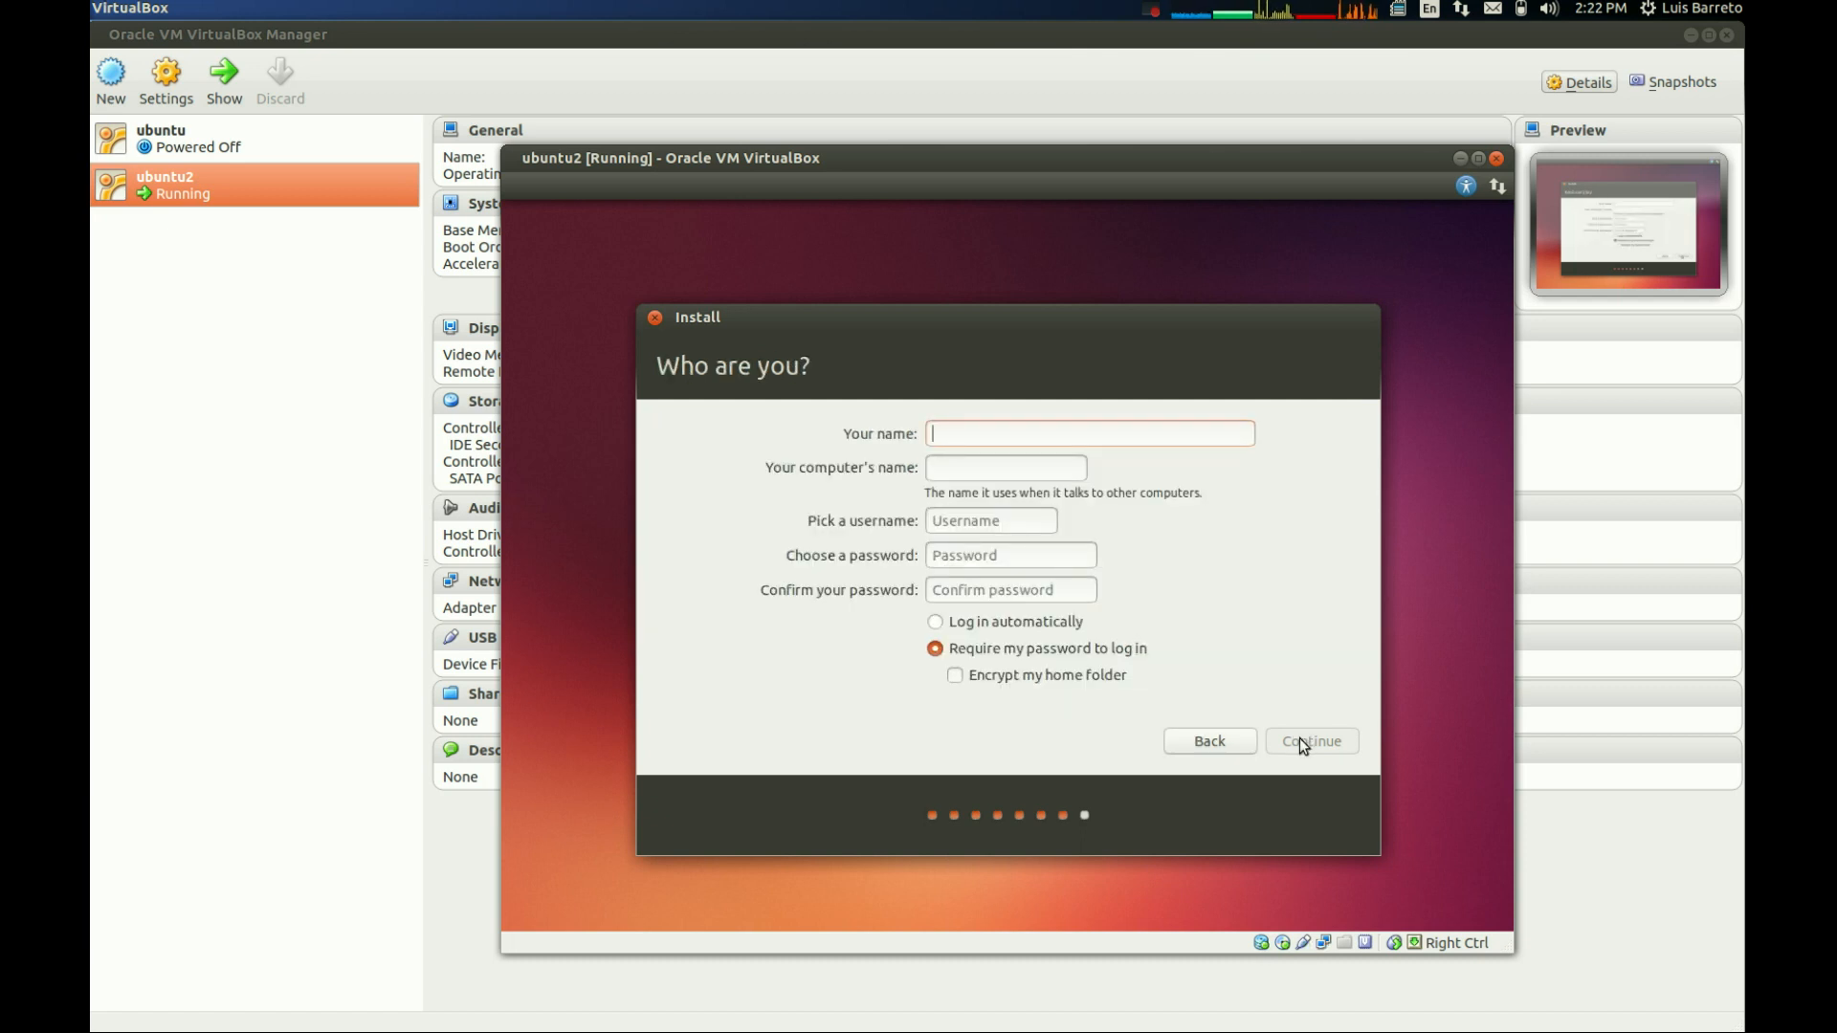
- Fill in the user's full name and replace the suggested username with the user's surname
type("luis barreto")
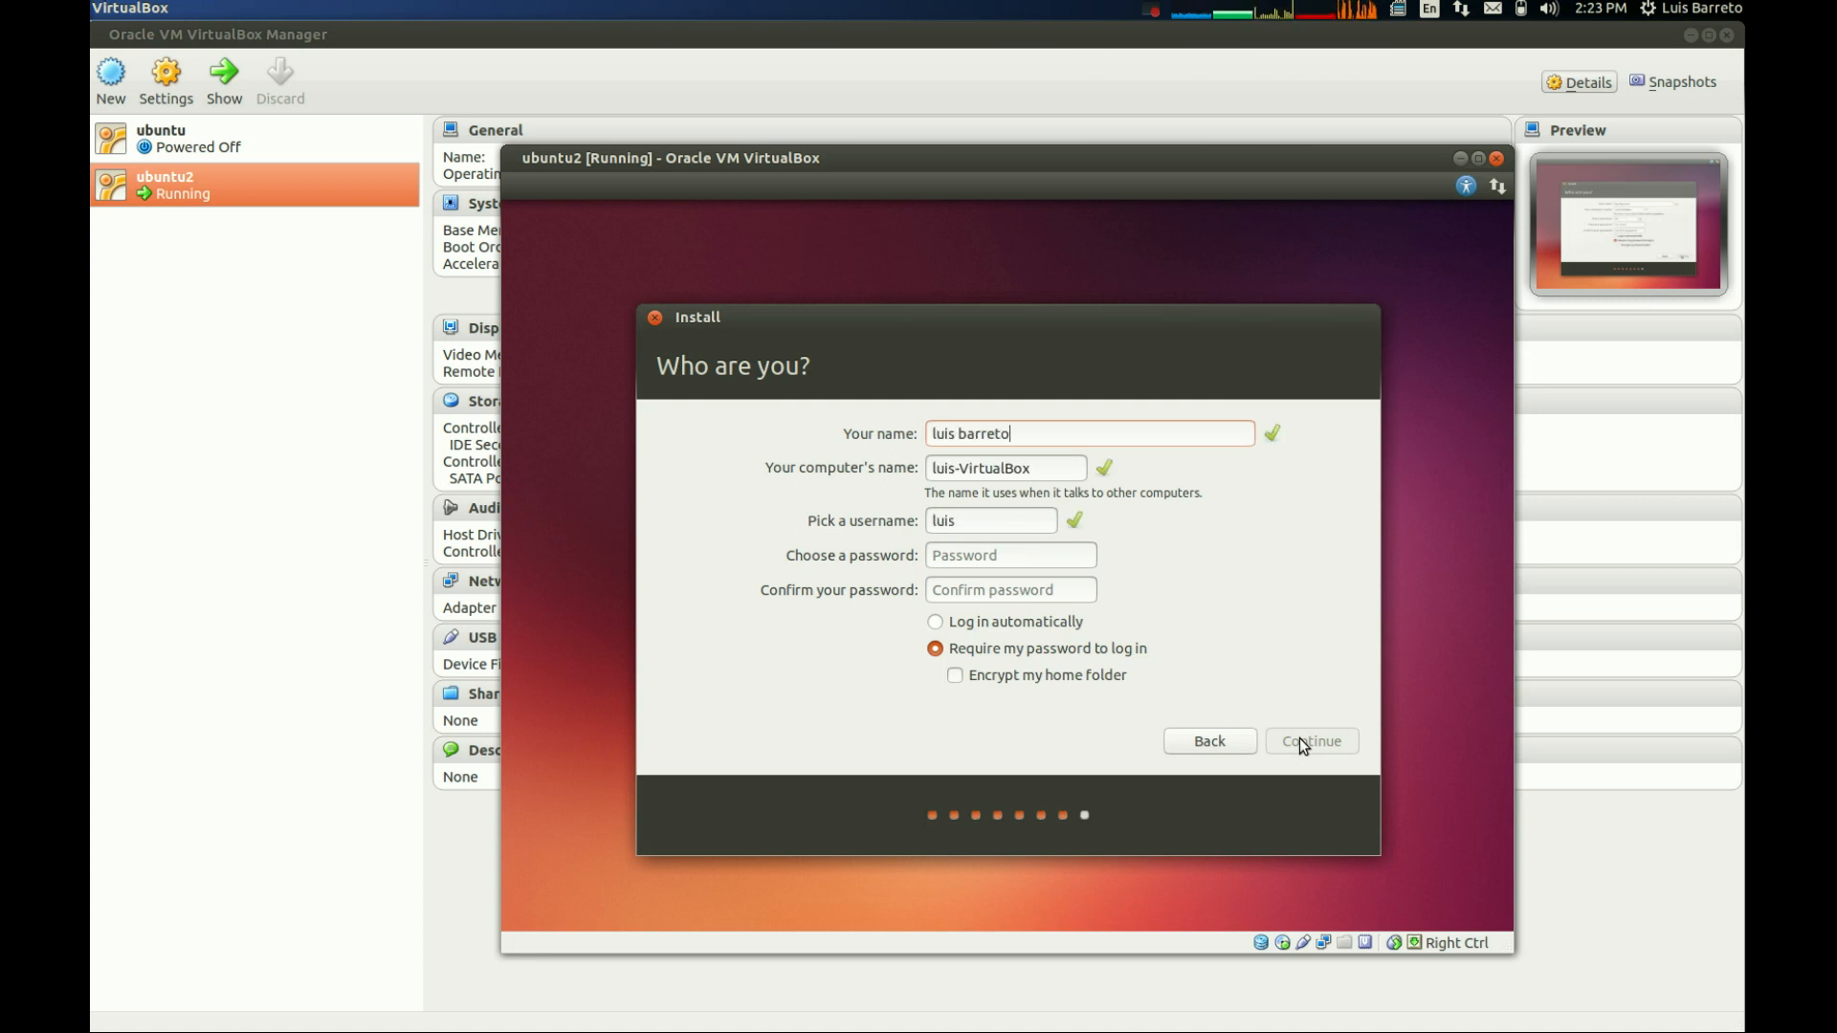
key("Tab")
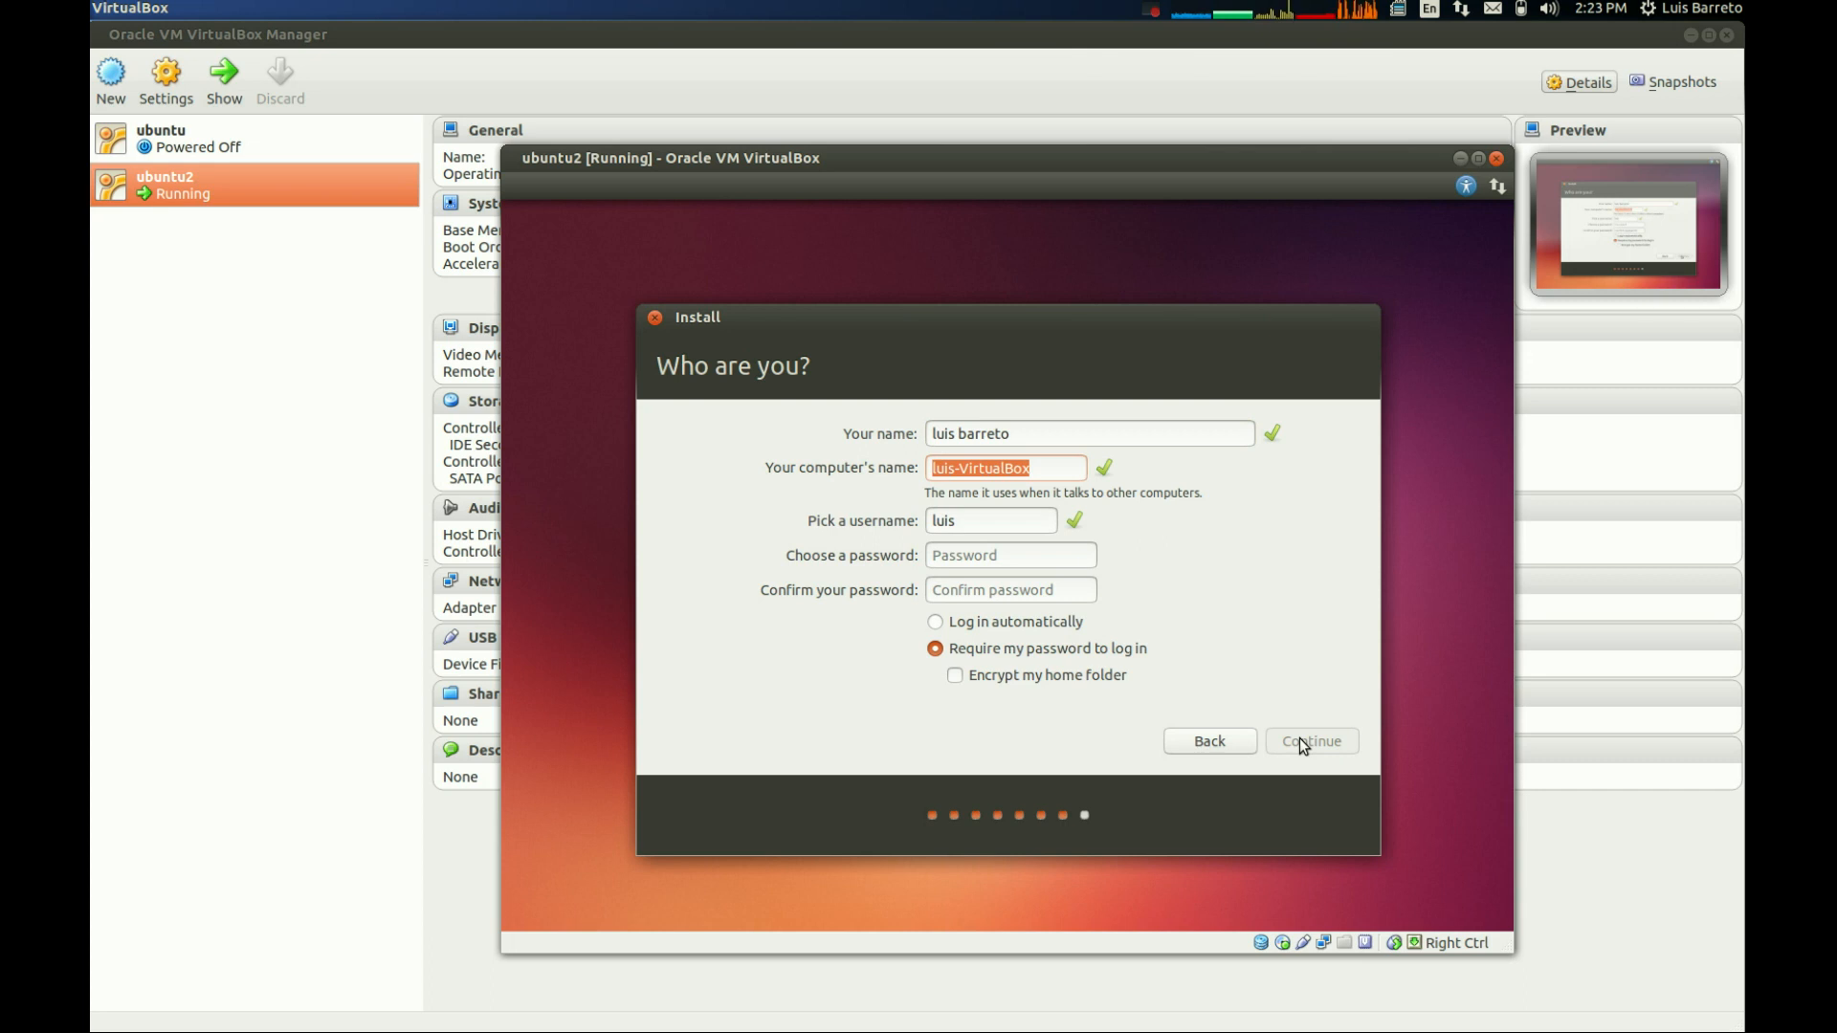
key("Tab")
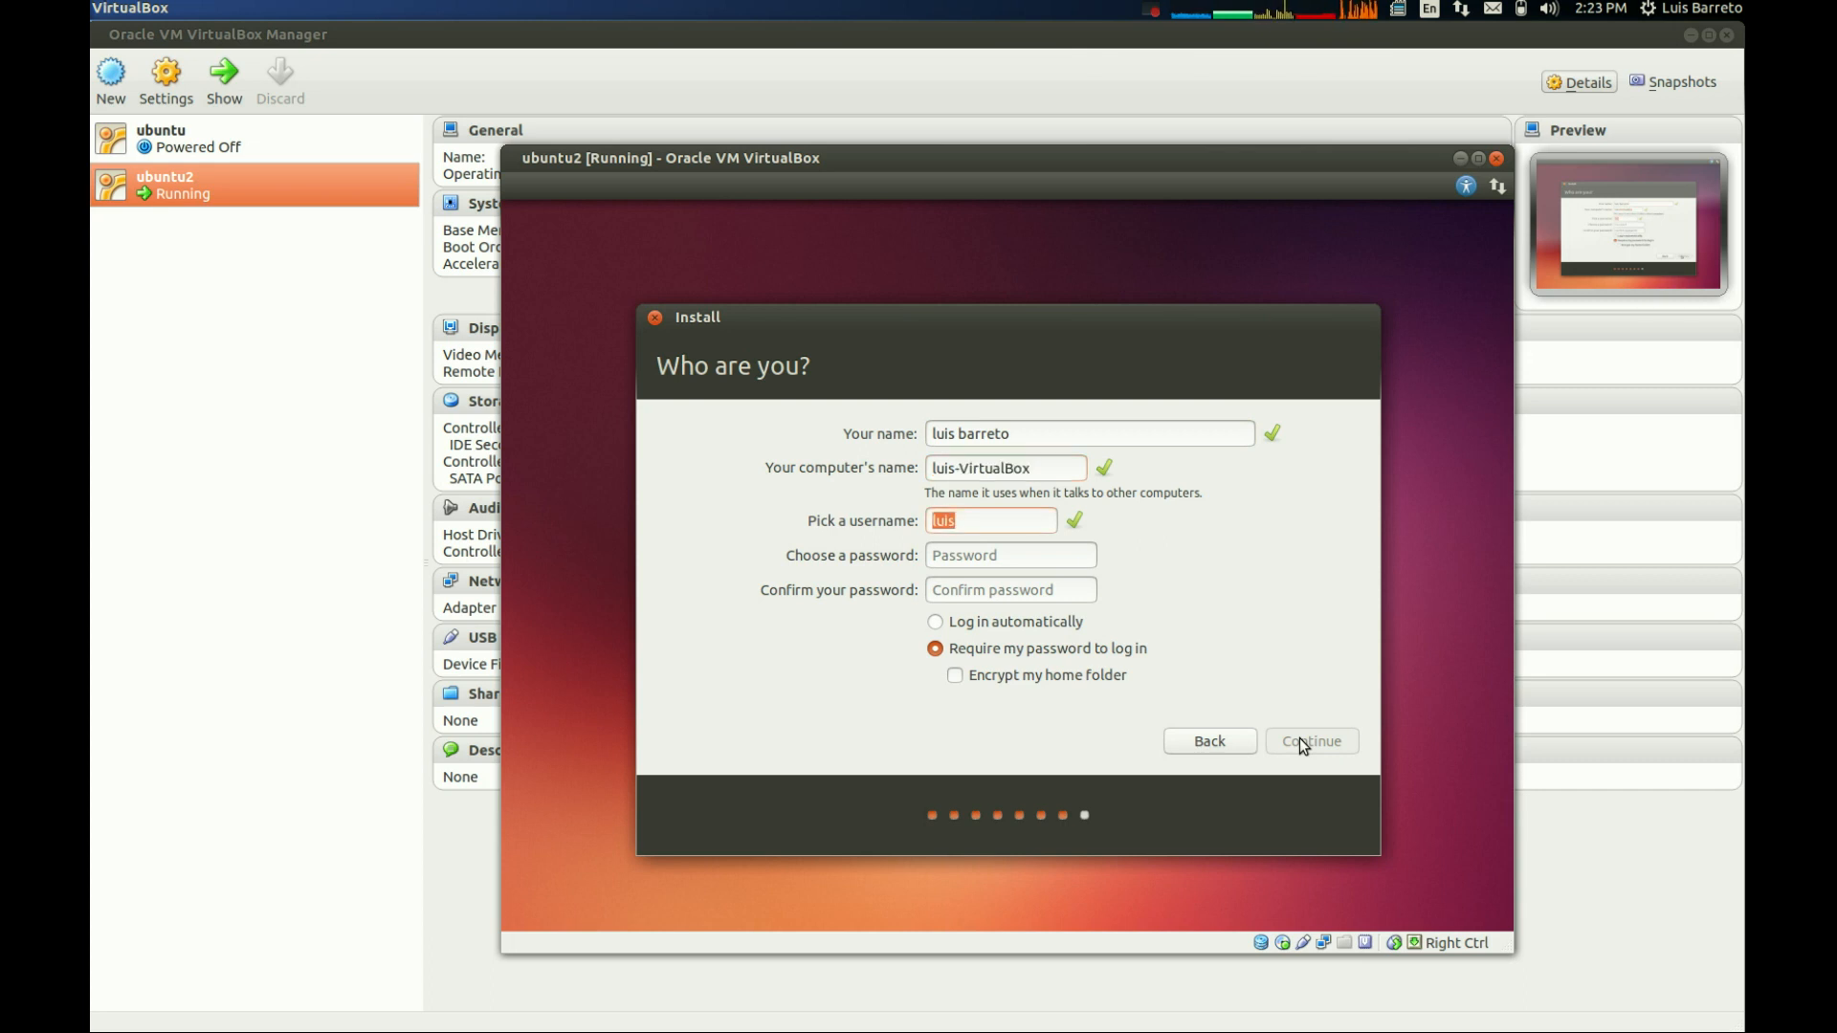
type("barreto")
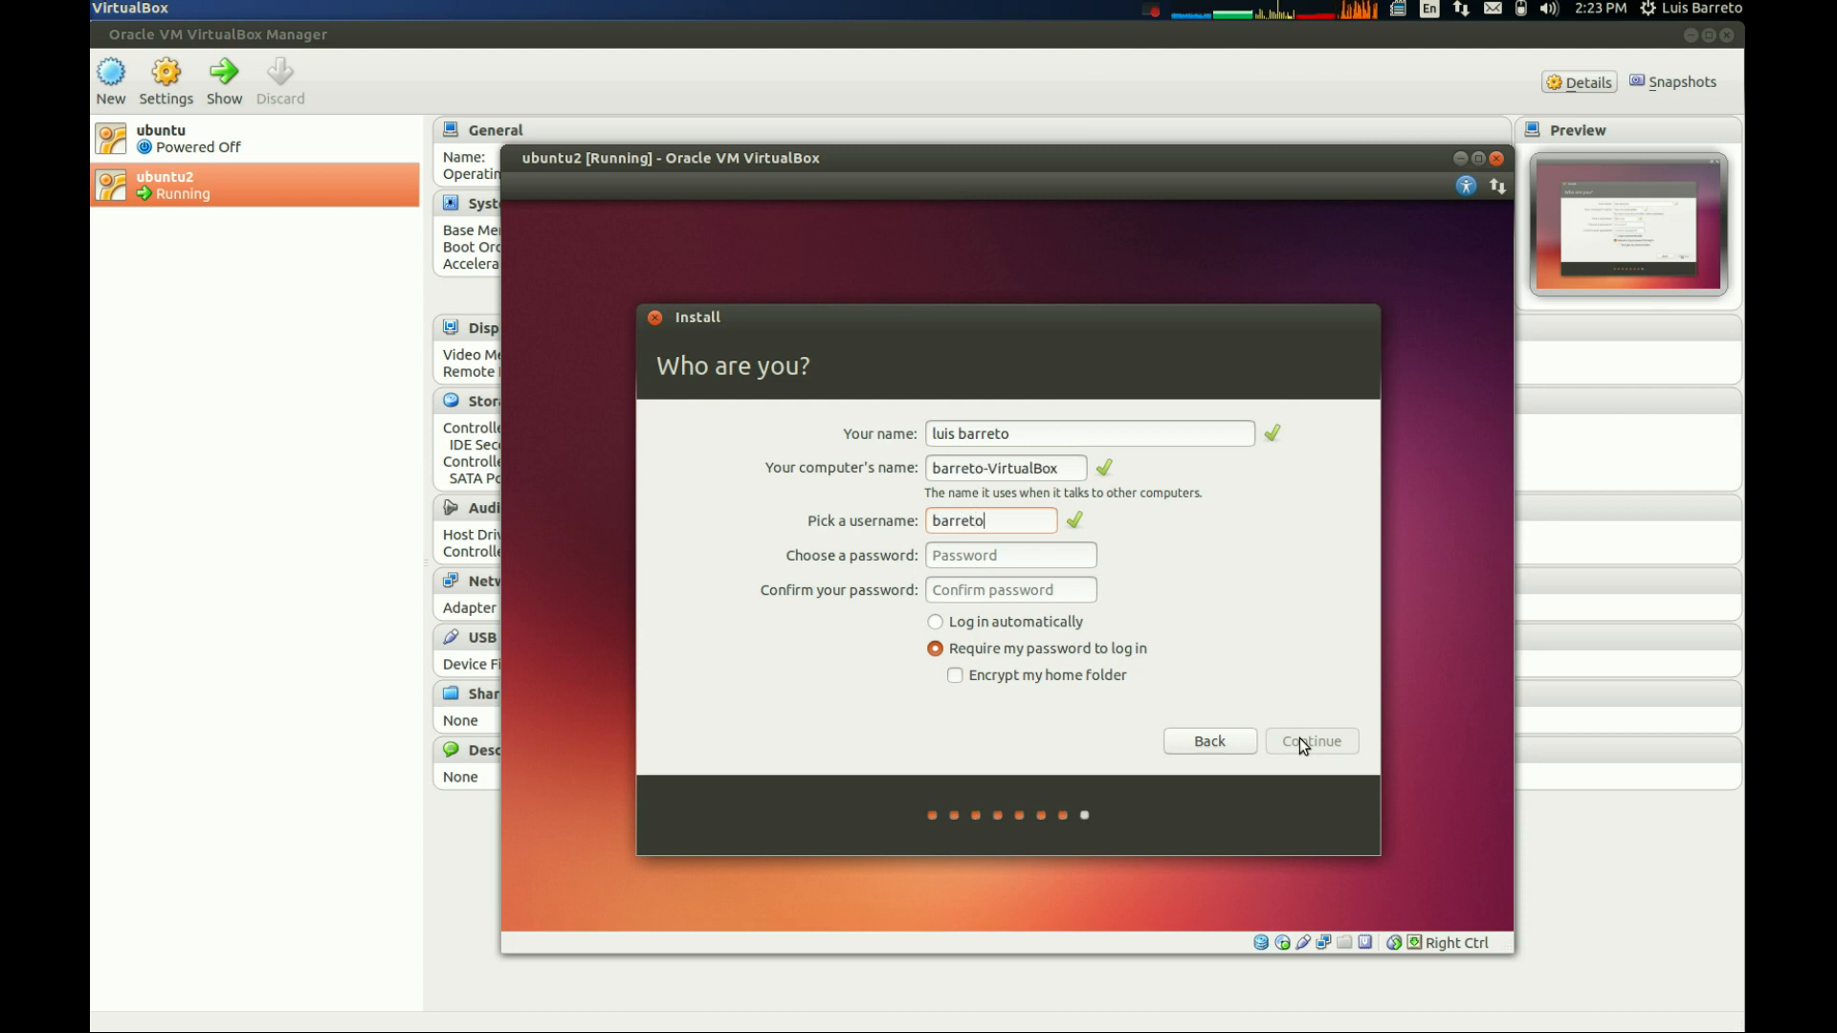
- Choose and confirm the account password, keeping the password required at login, and continue the installation
key("Tab")
type("*****")
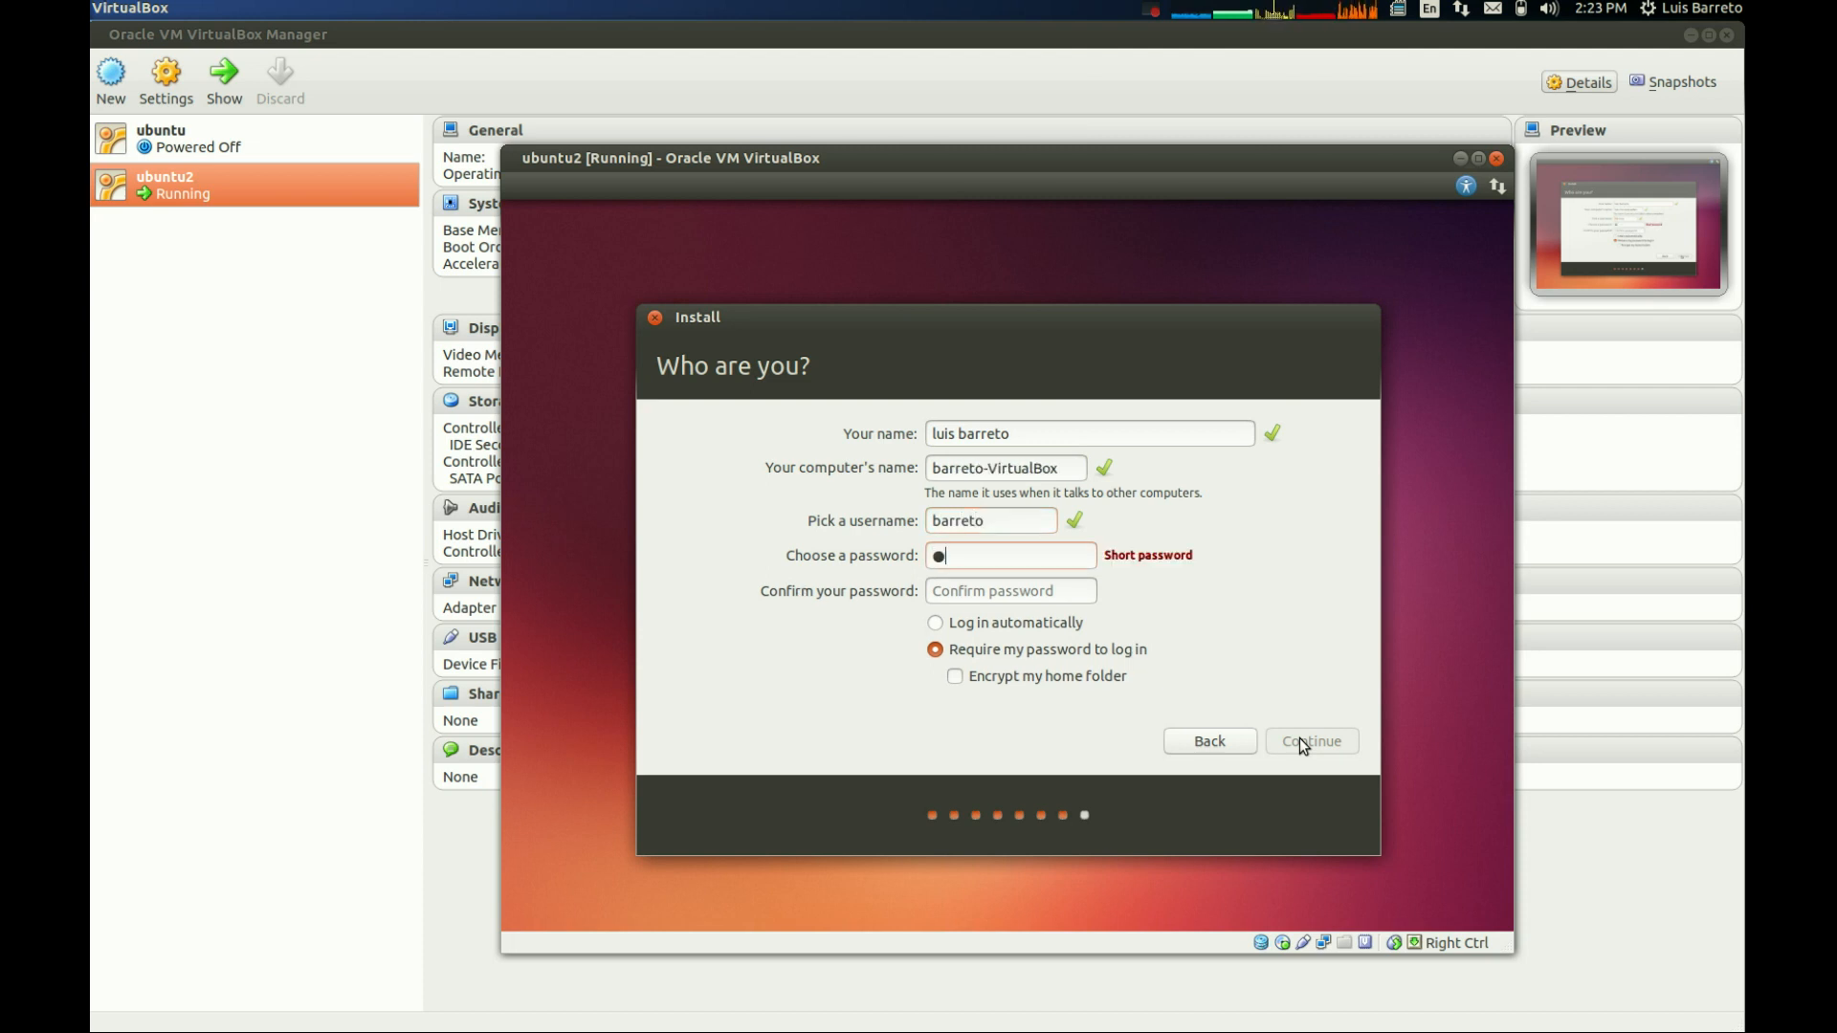
type("**")
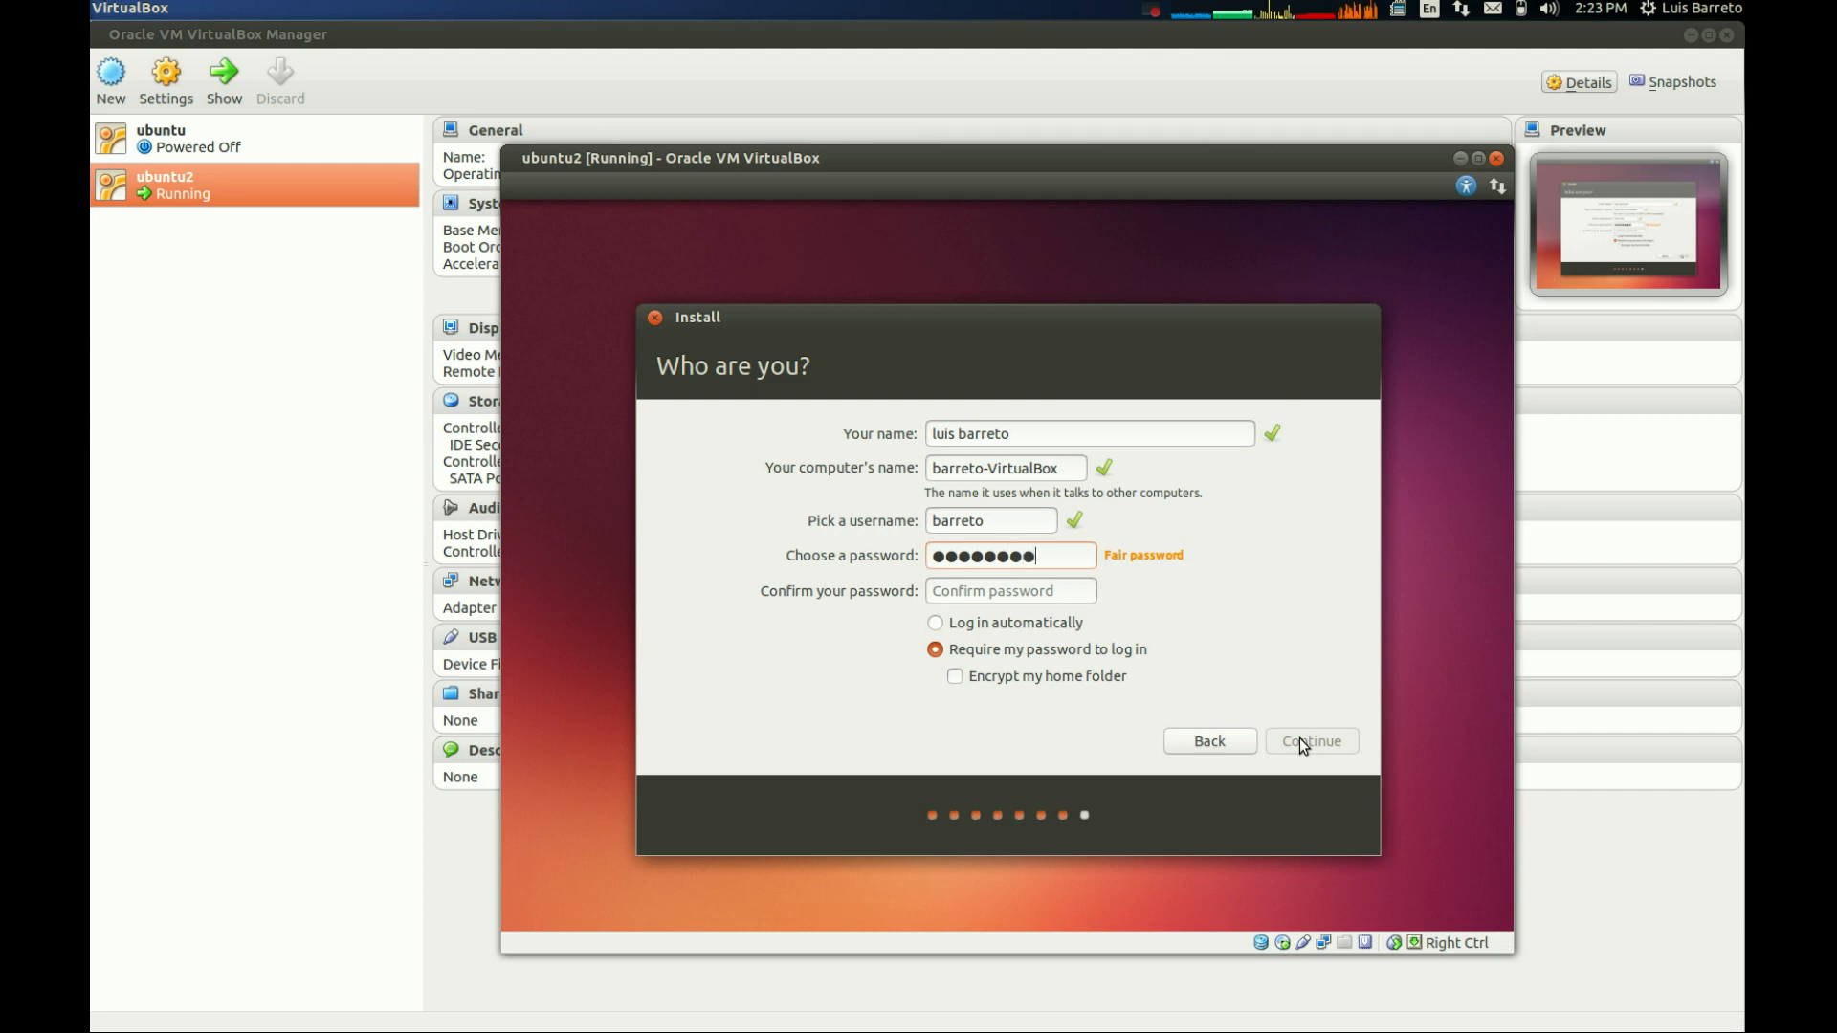
key("Tab")
type("******")
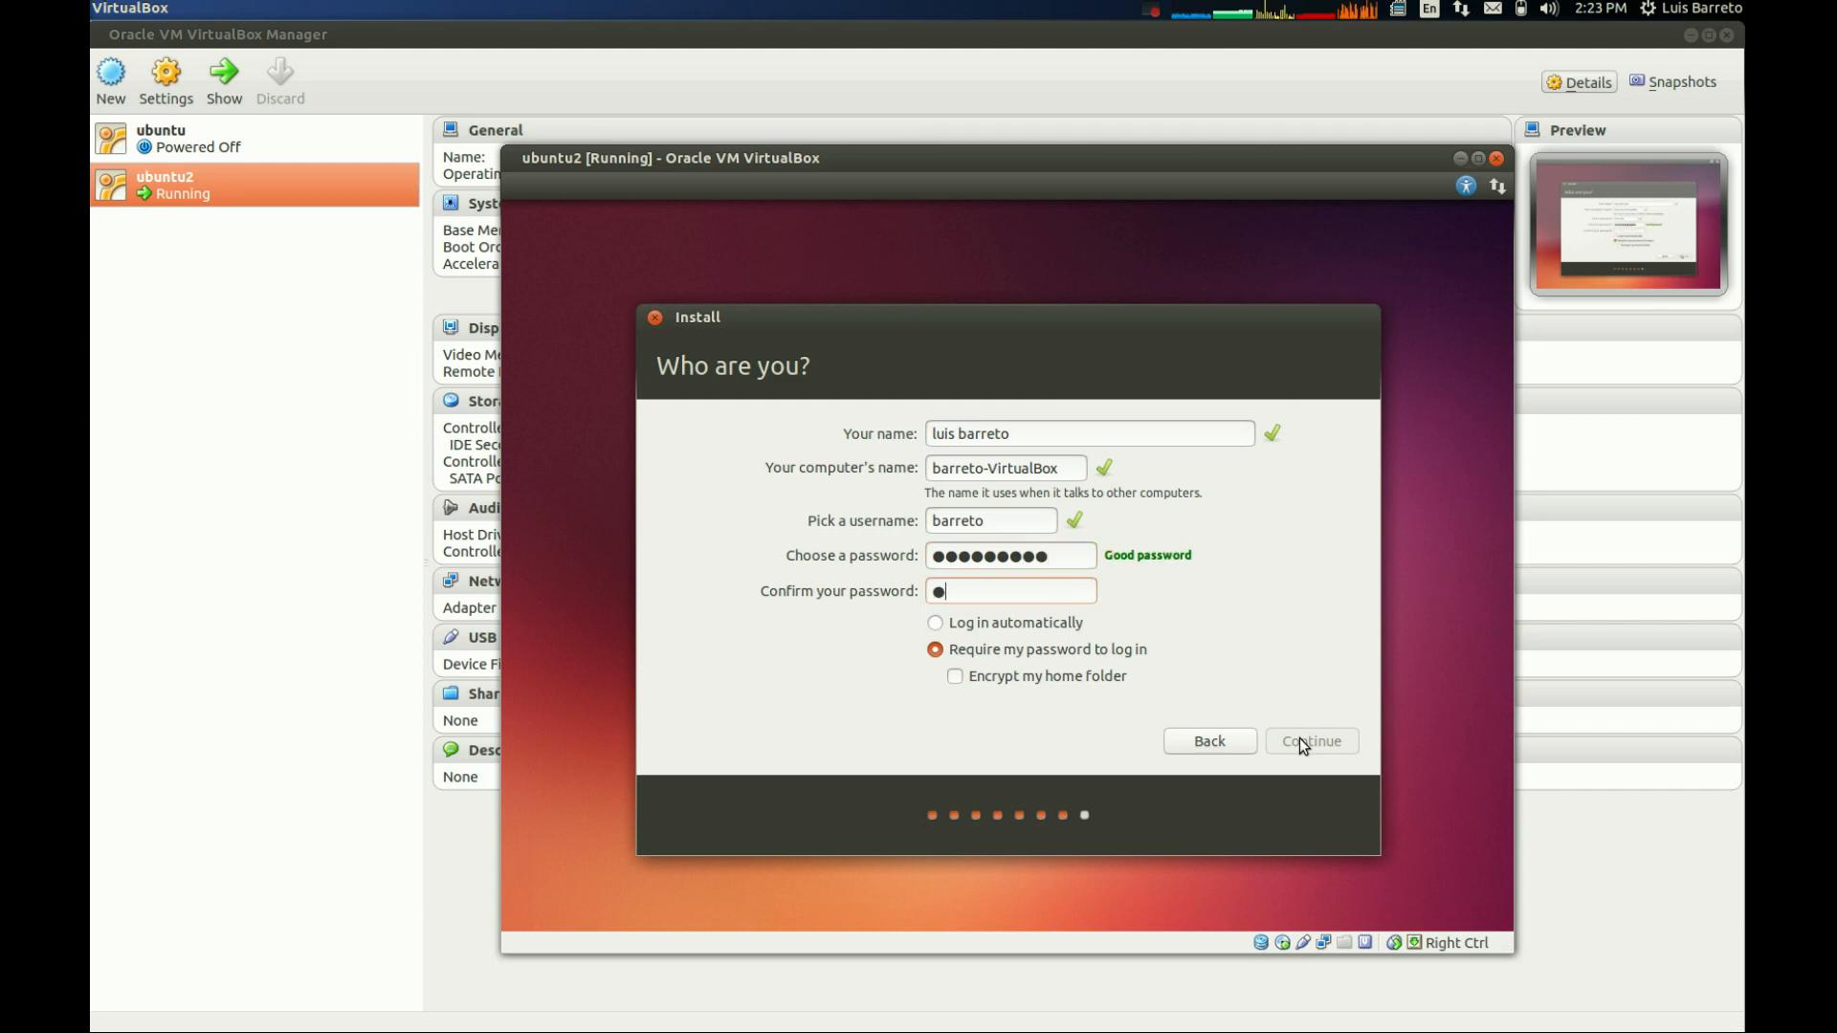
type("***")
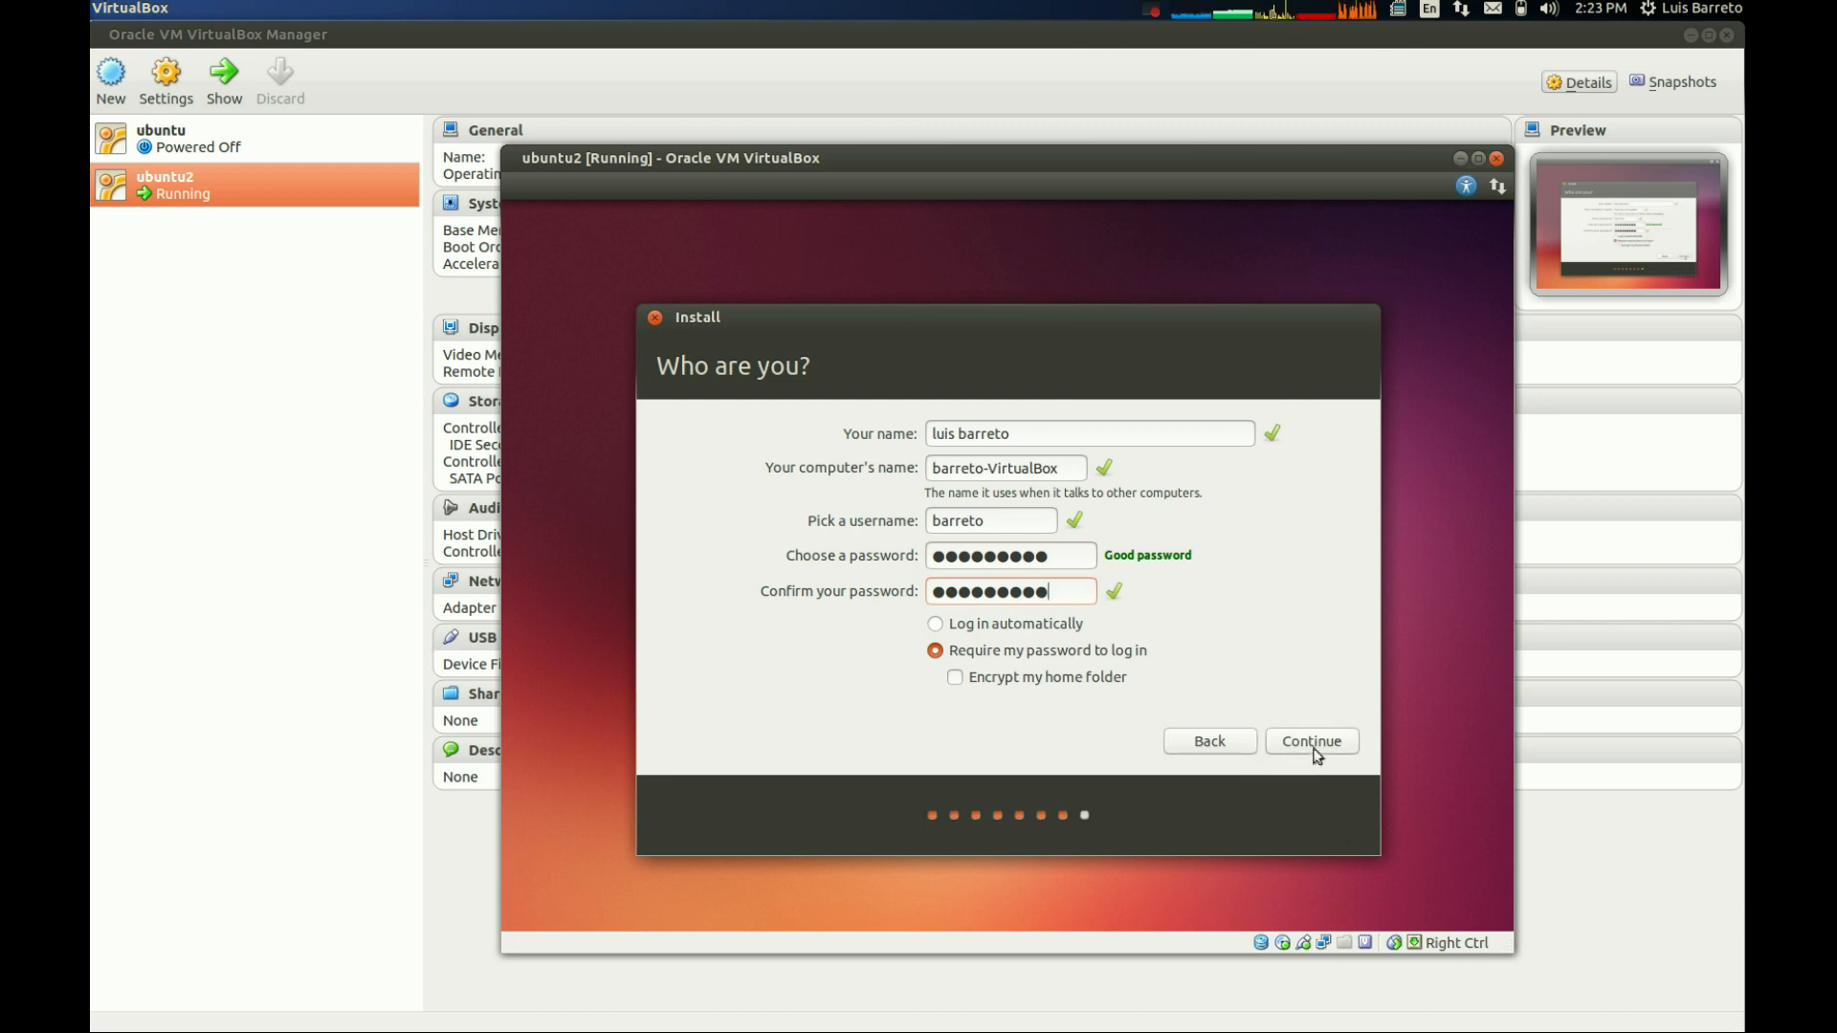
left_click(1305, 738)
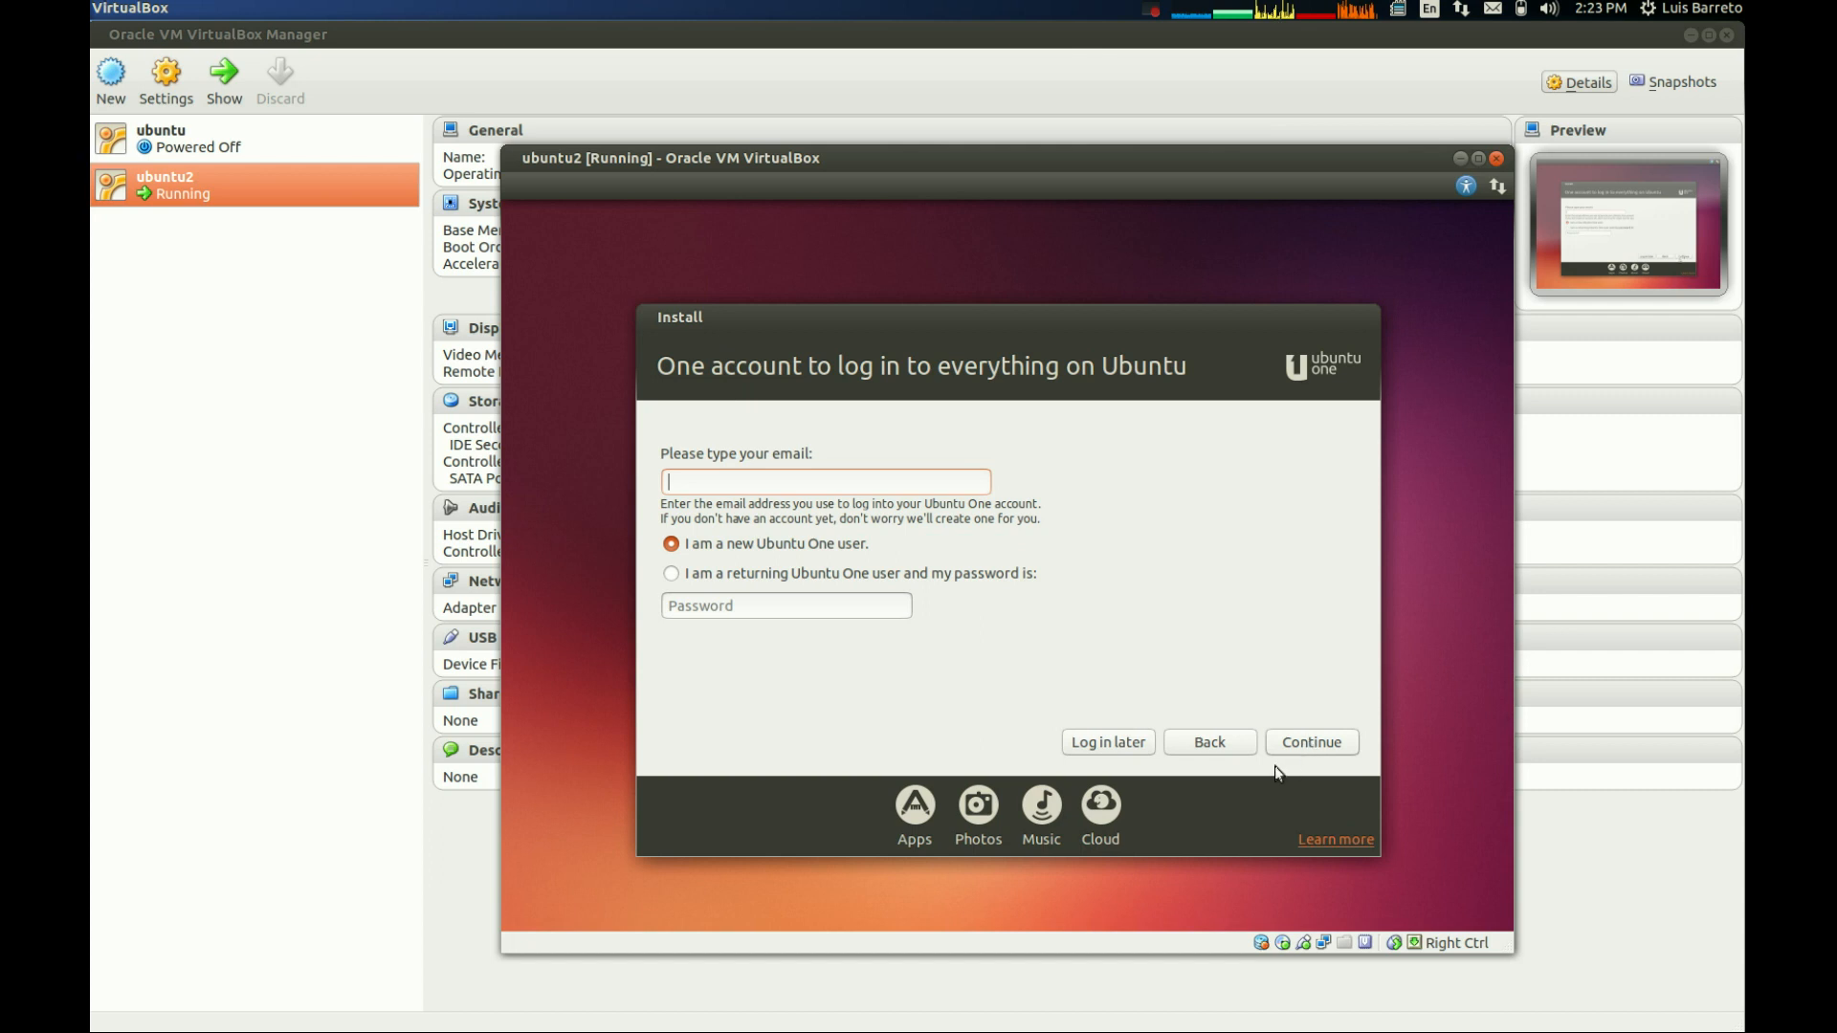
- Skip the Ubuntu One login and expand the installation log while the files are being copied
left_click(1111, 743)
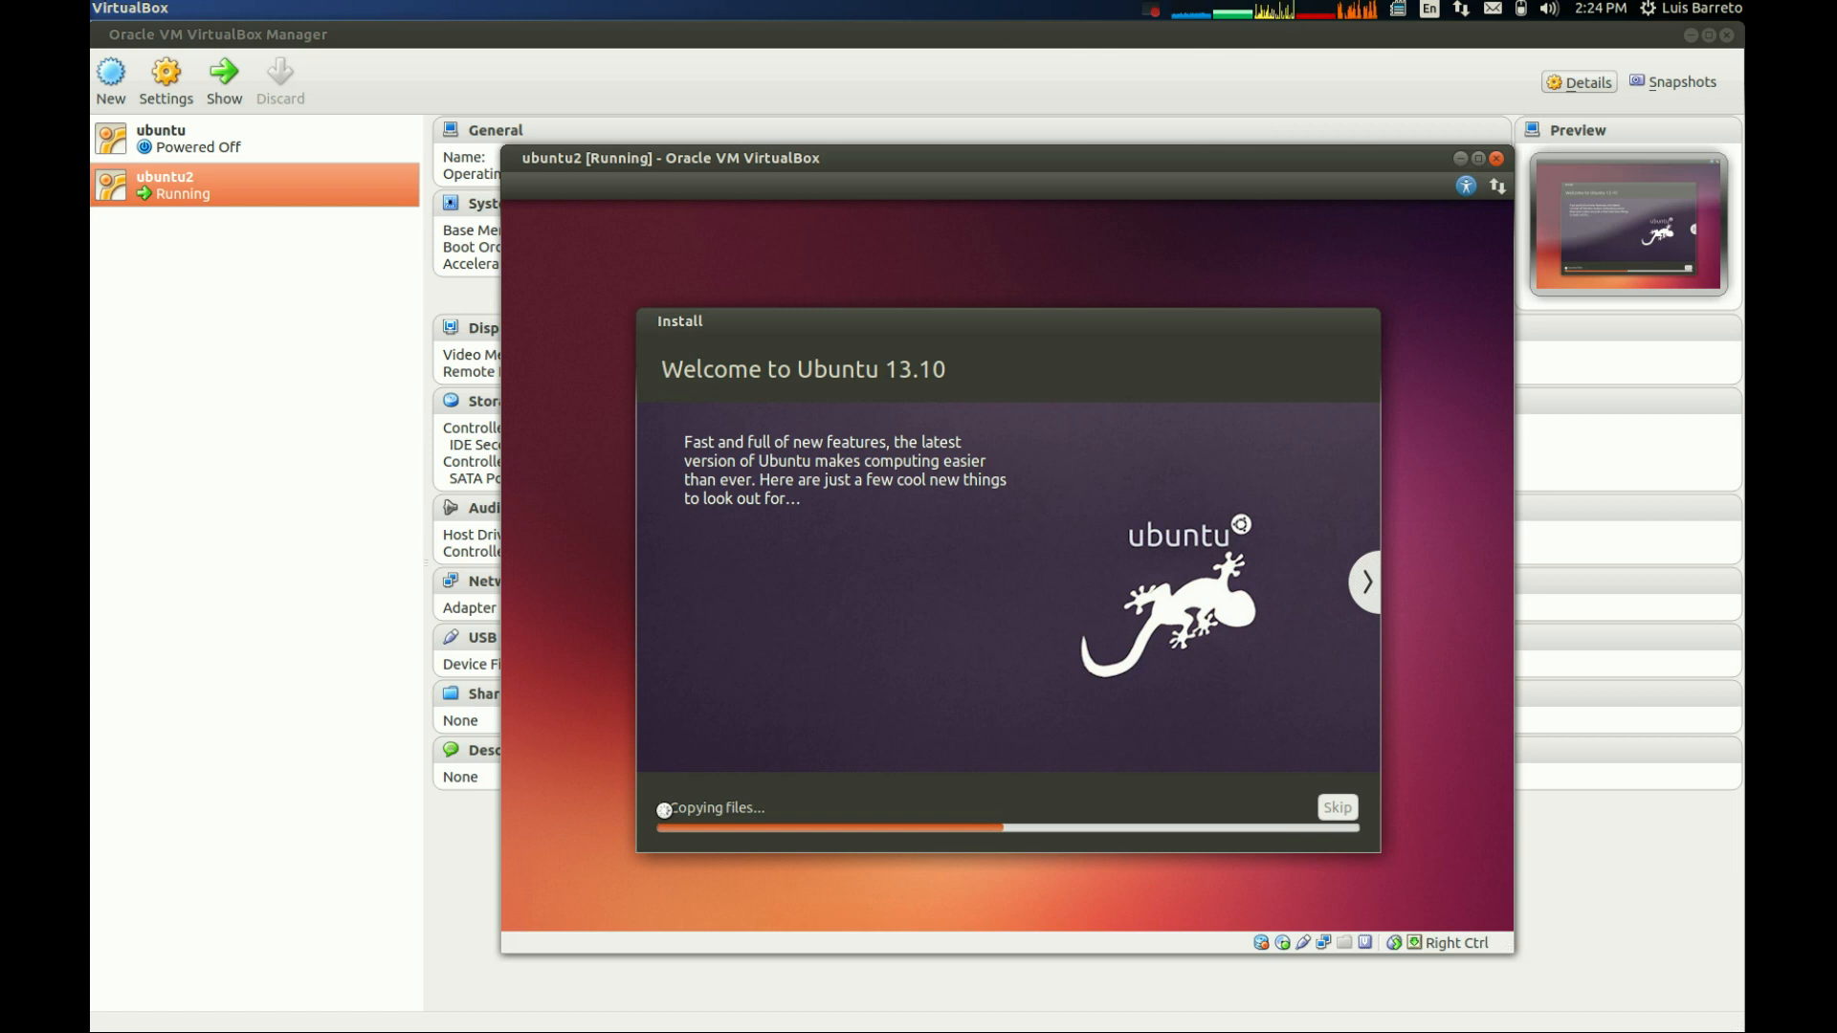
left_click(664, 810)
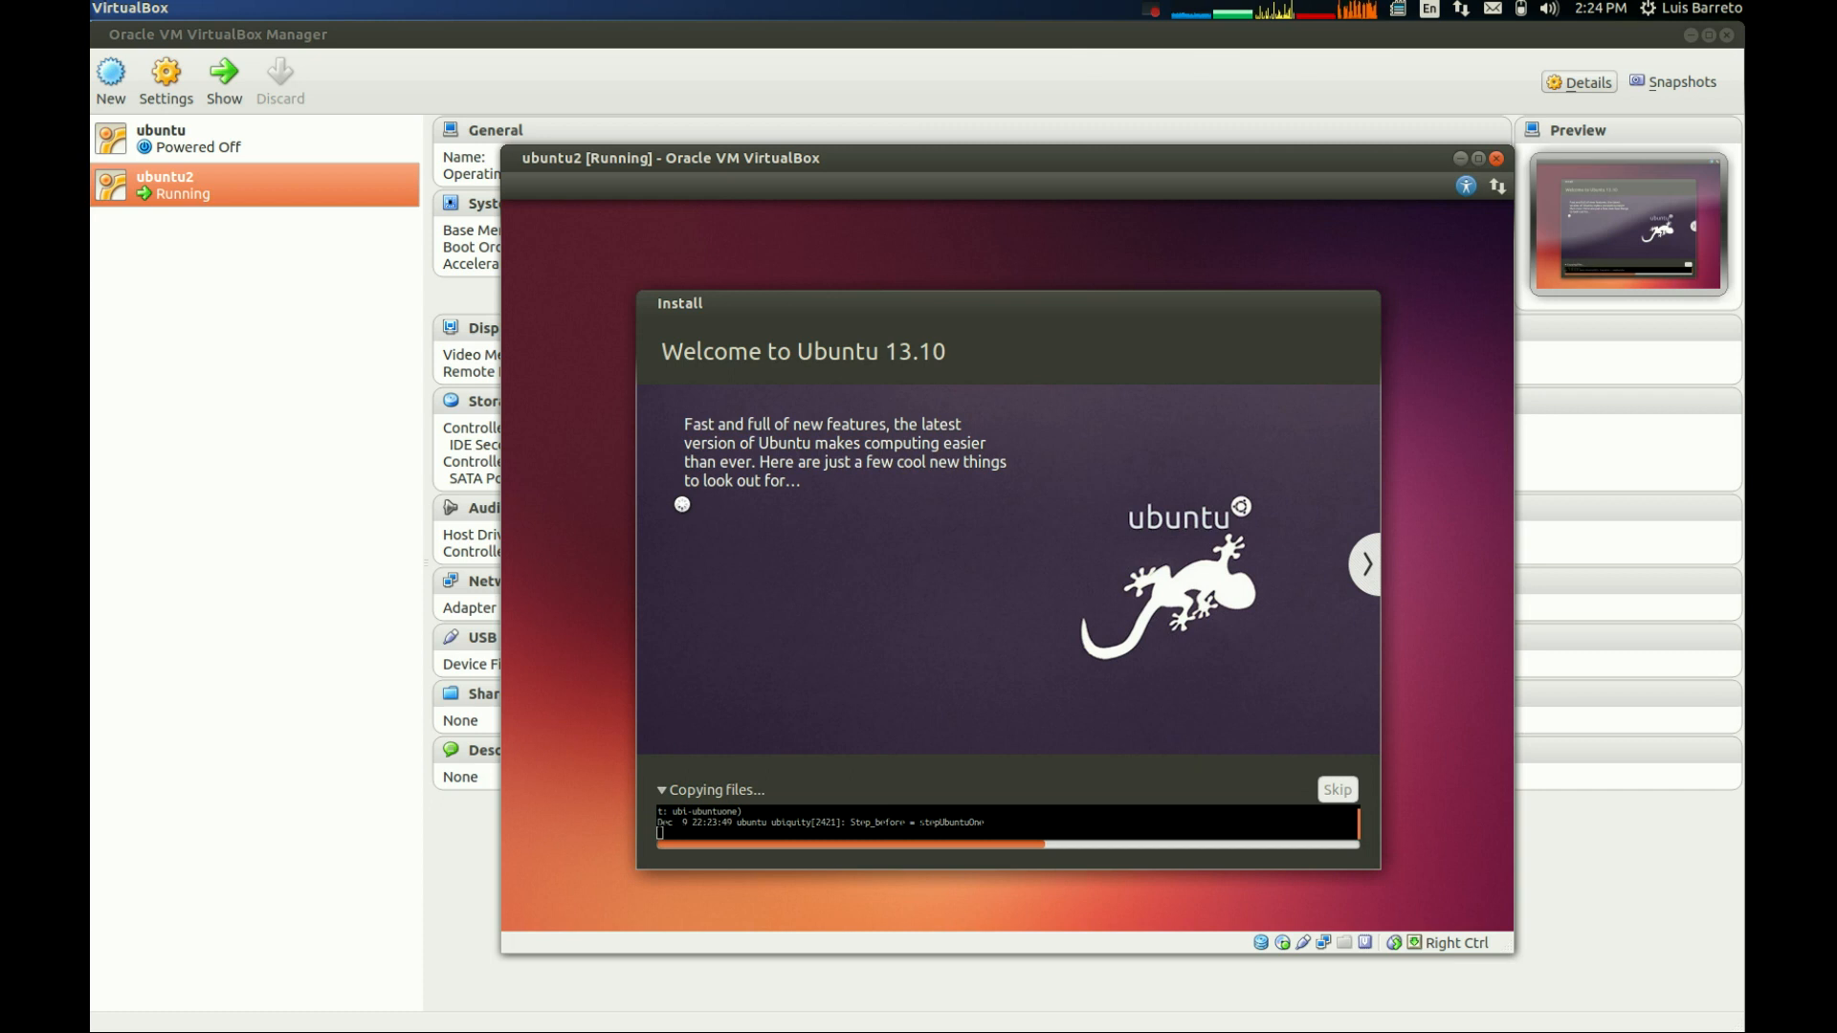
left_click(1153, 9)
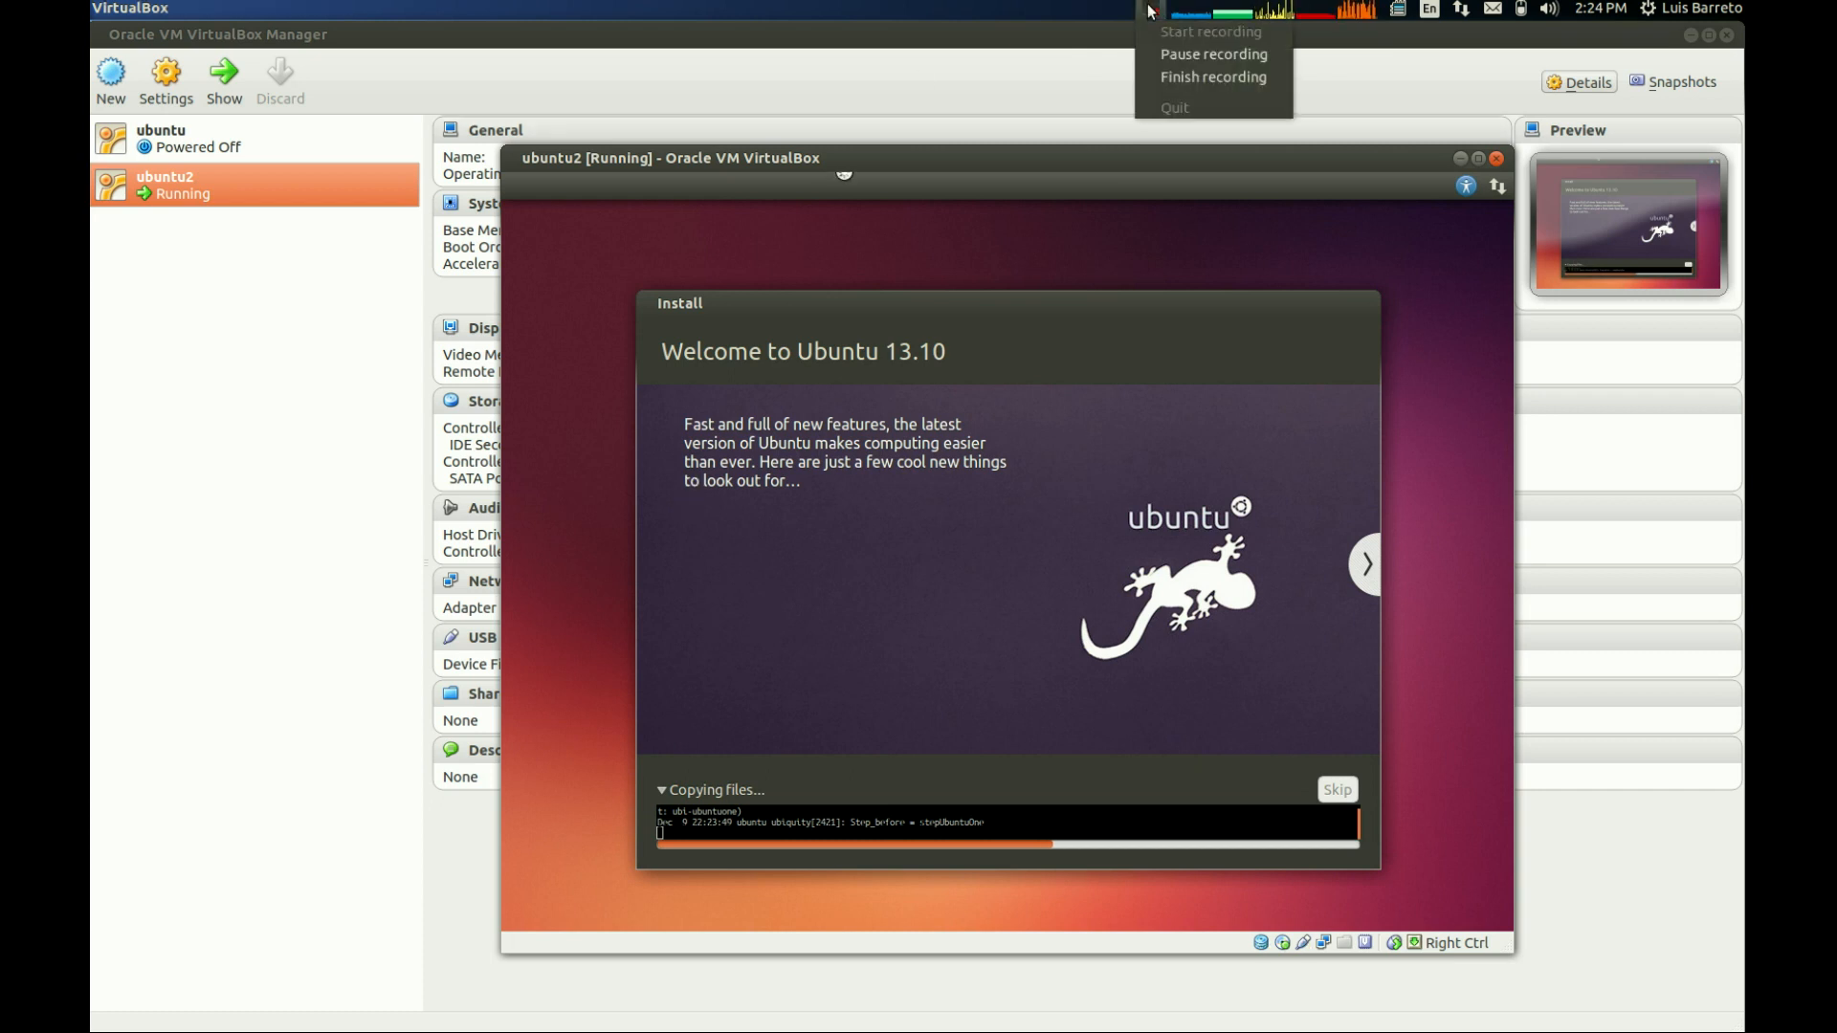
left_click(1157, 54)
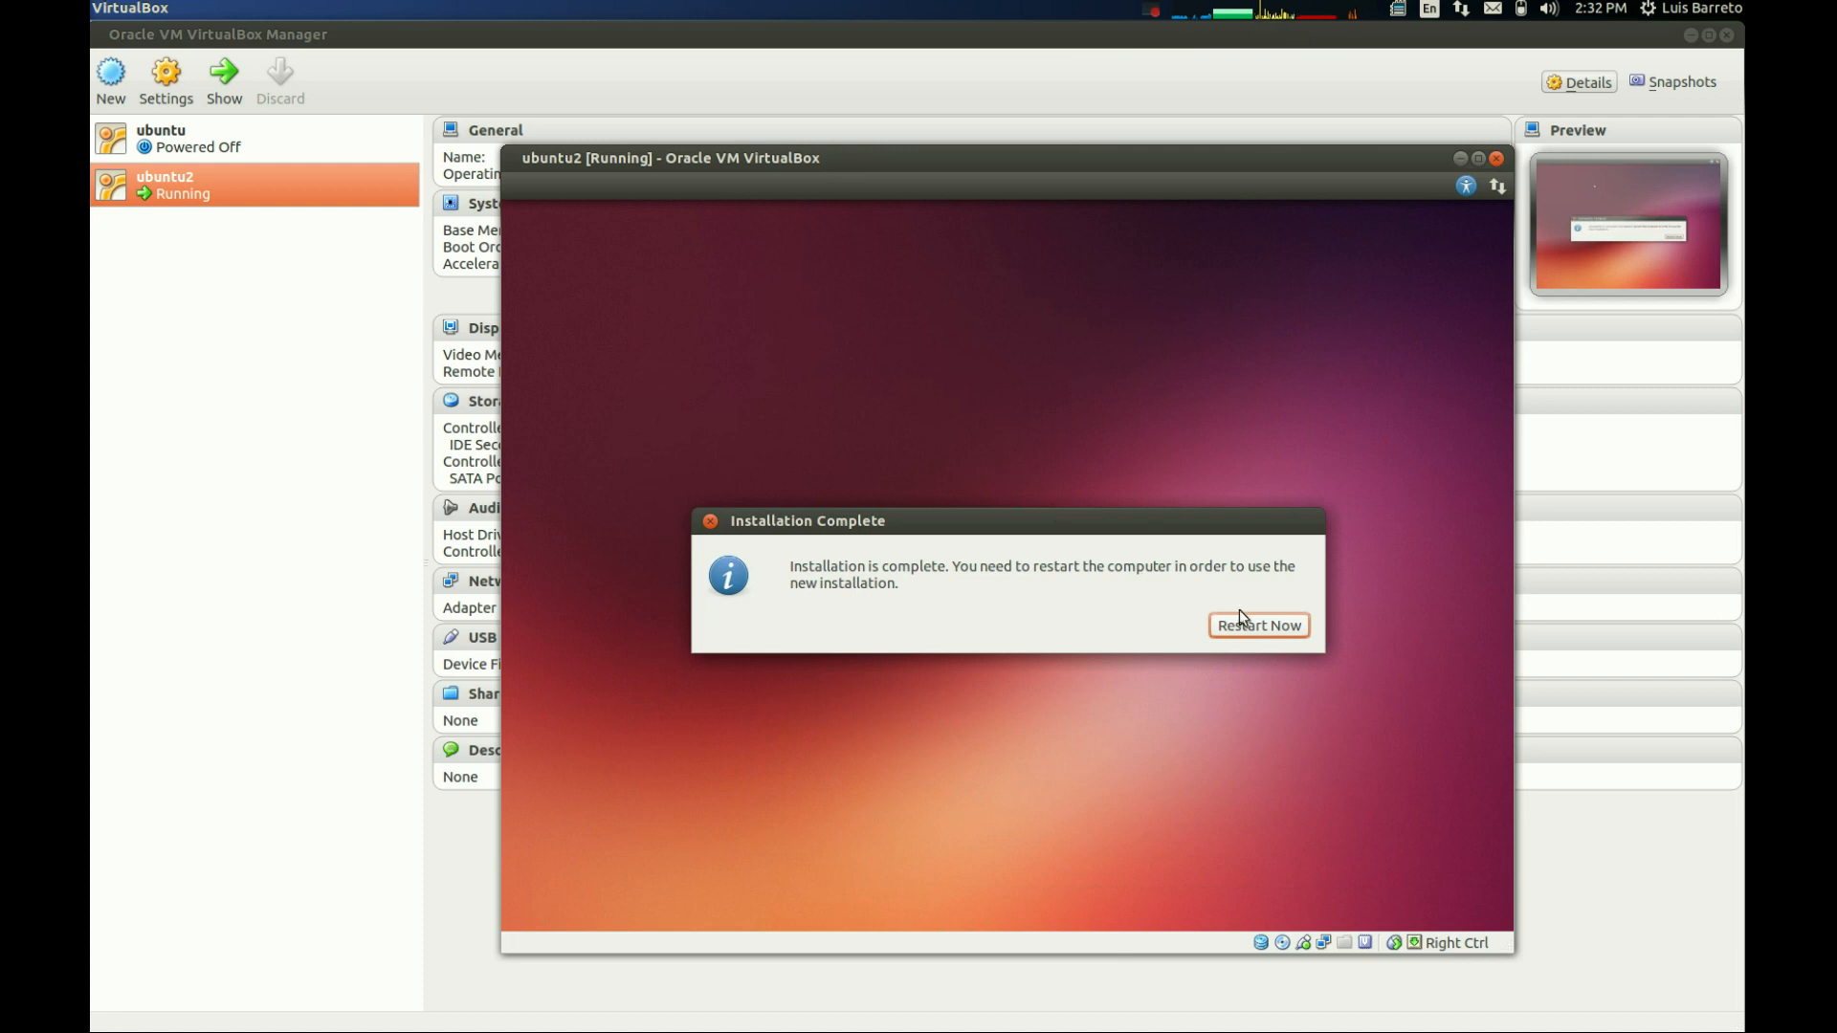
- Restart the guest to finish the installation and remove the Ubuntu 13.10 ISO from ubuntu2's virtual CD/DVD drive
left_click(1259, 624)
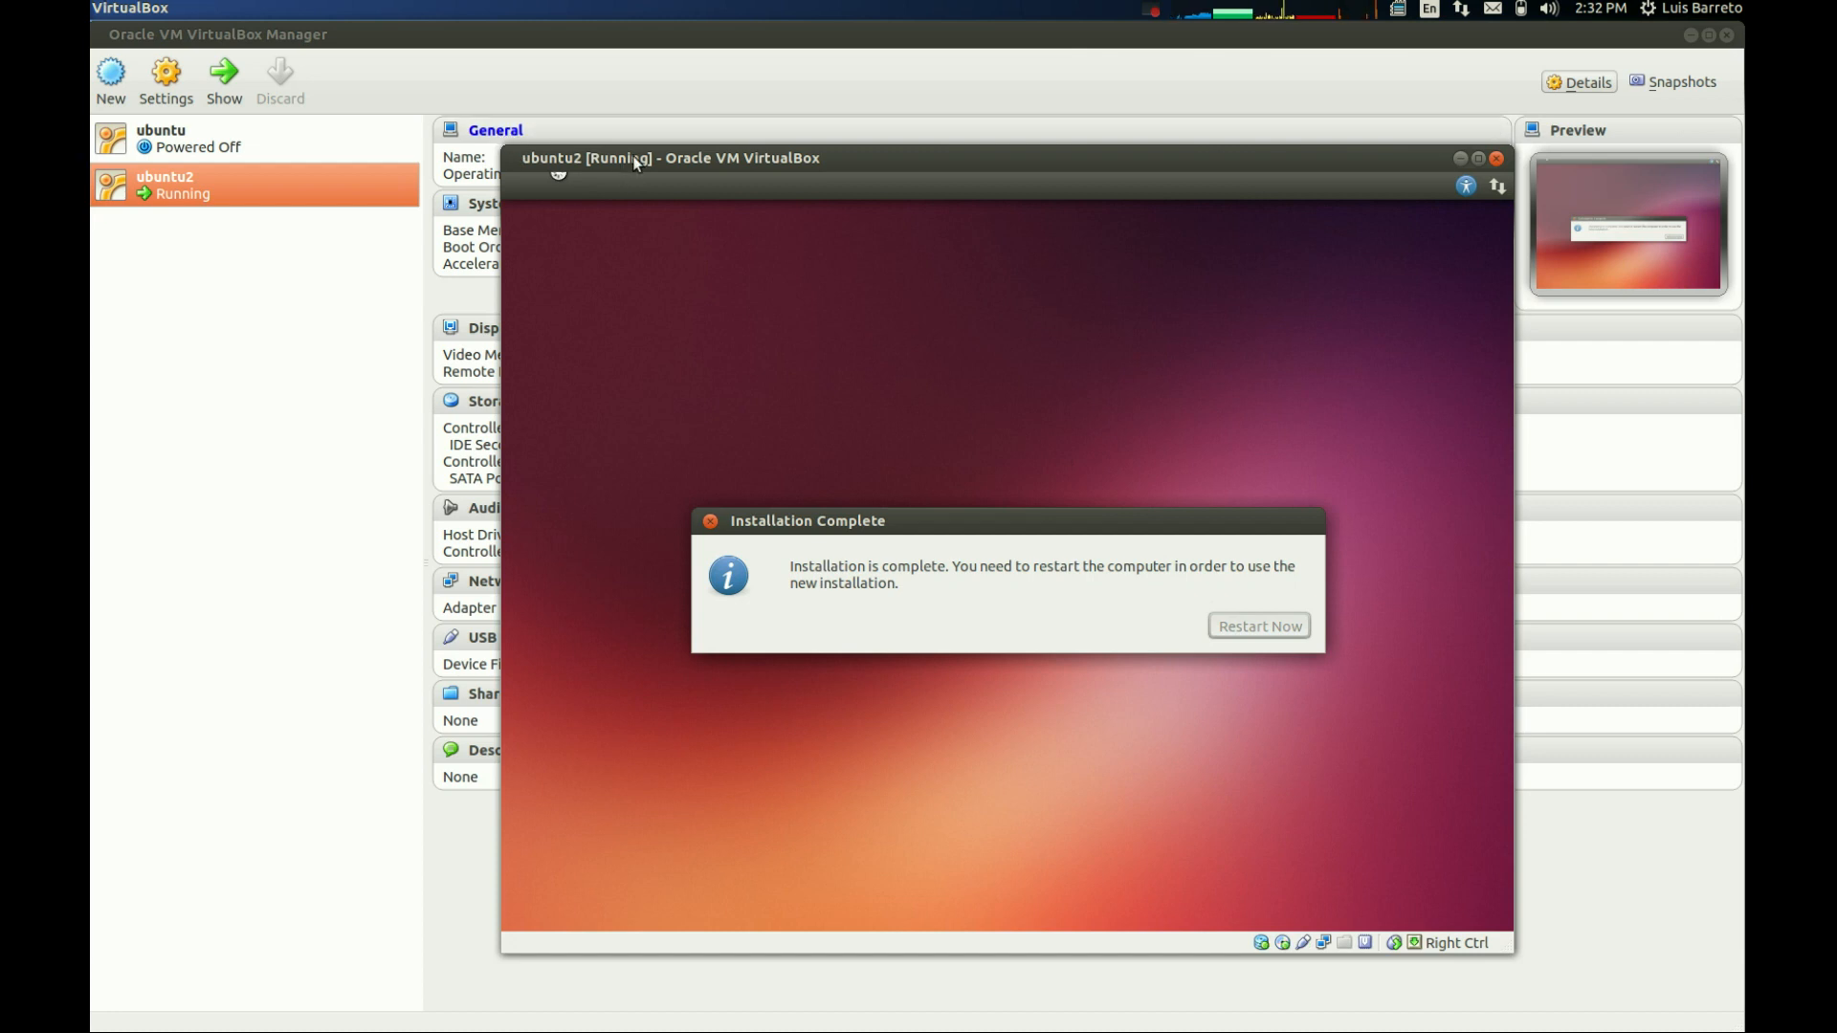
left_click(346, 318)
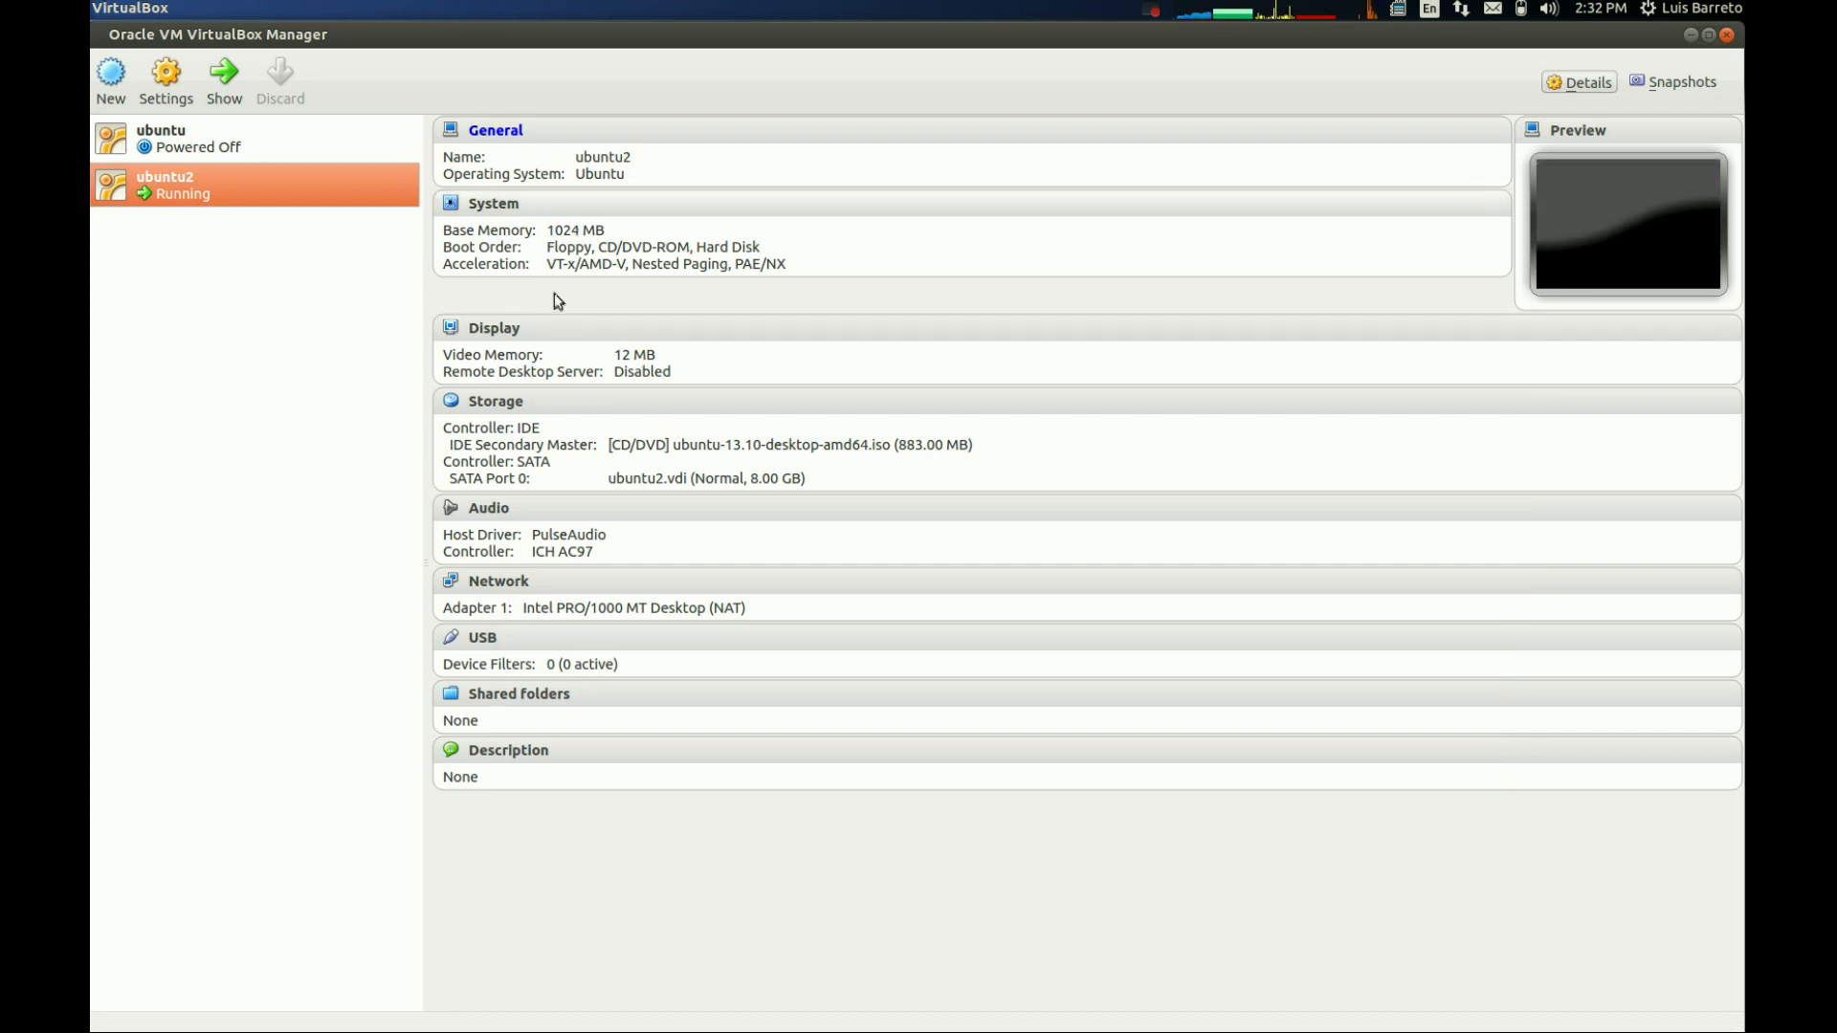
left_click(495, 402)
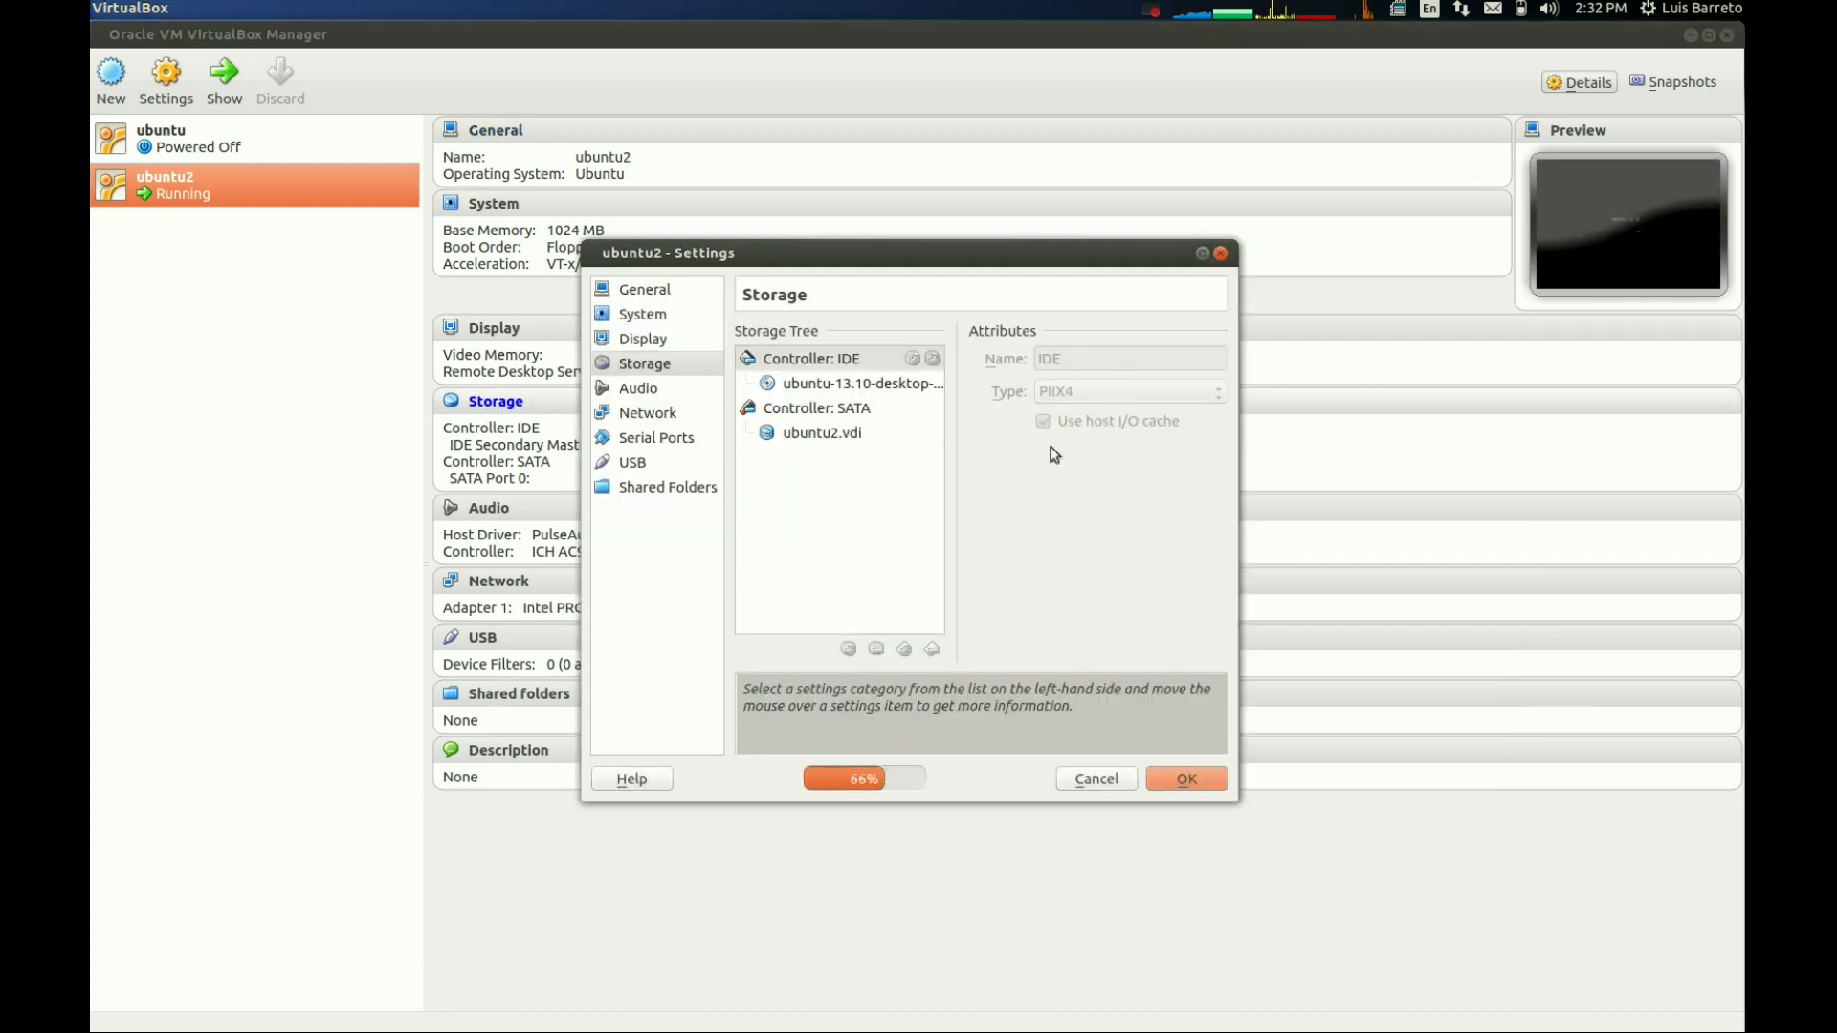
left_click(841, 382)
left_click(1213, 359)
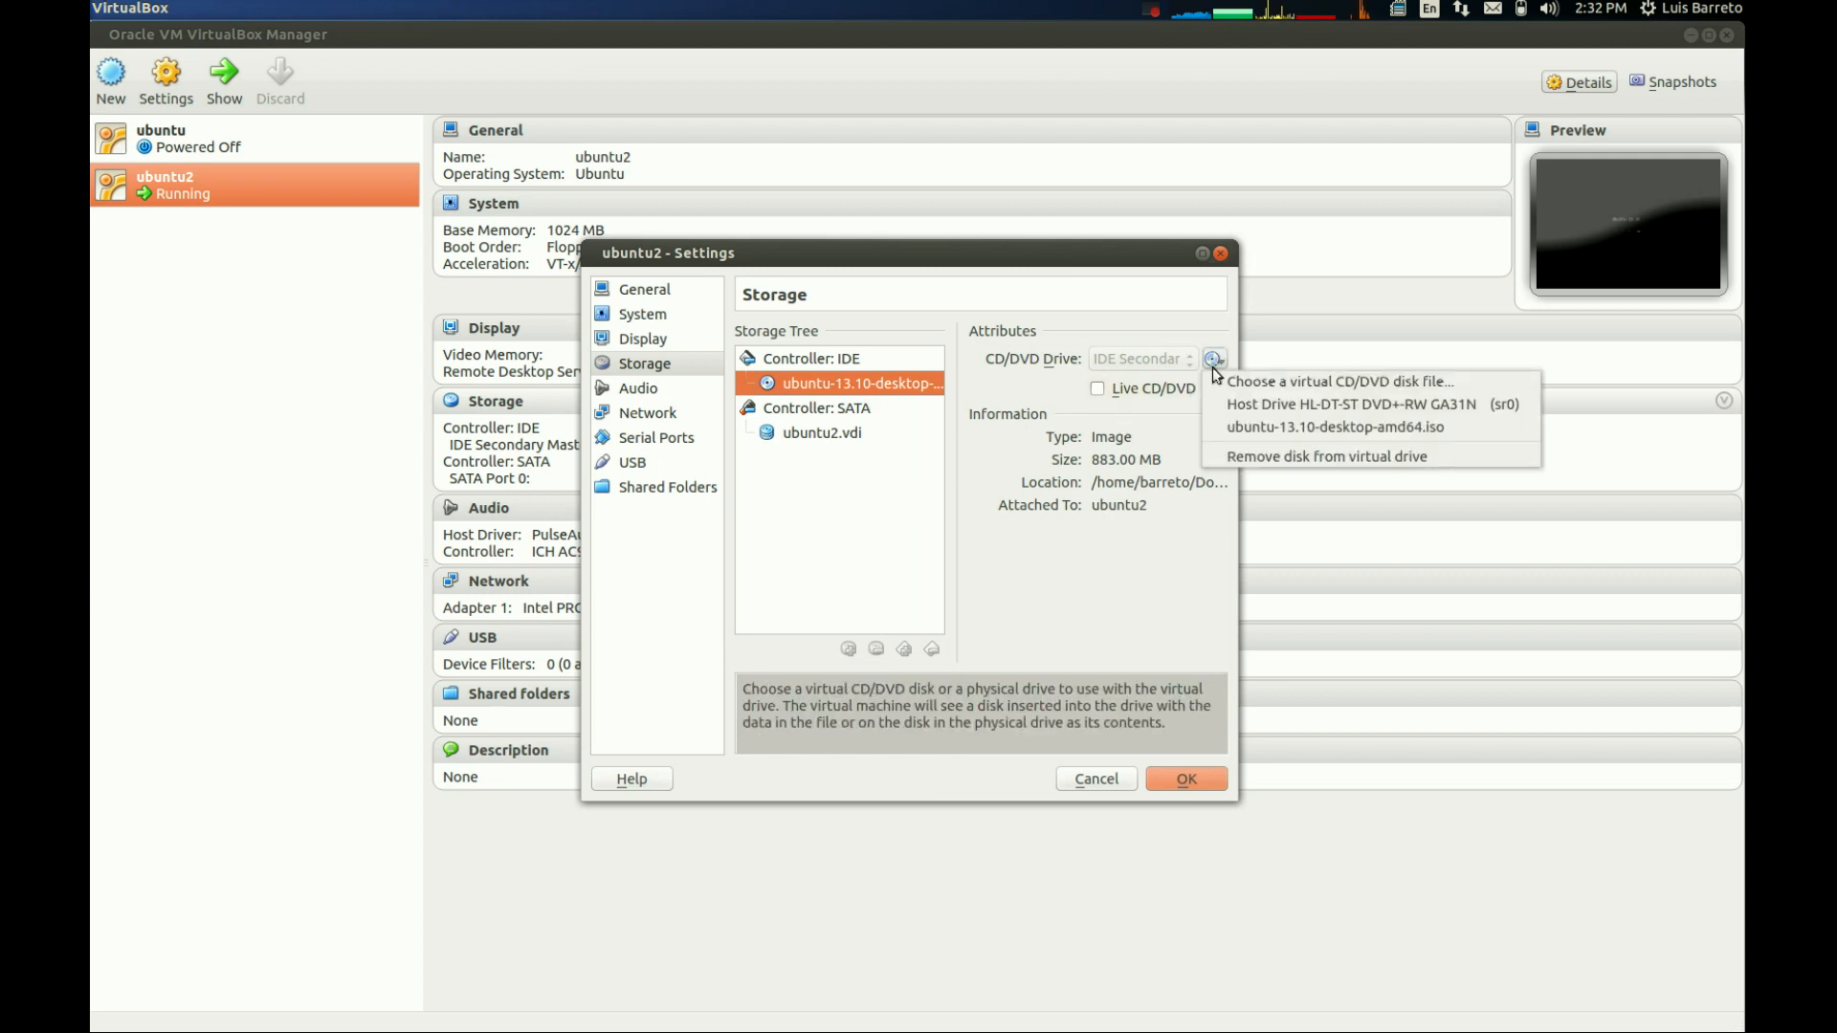
left_click(1224, 455)
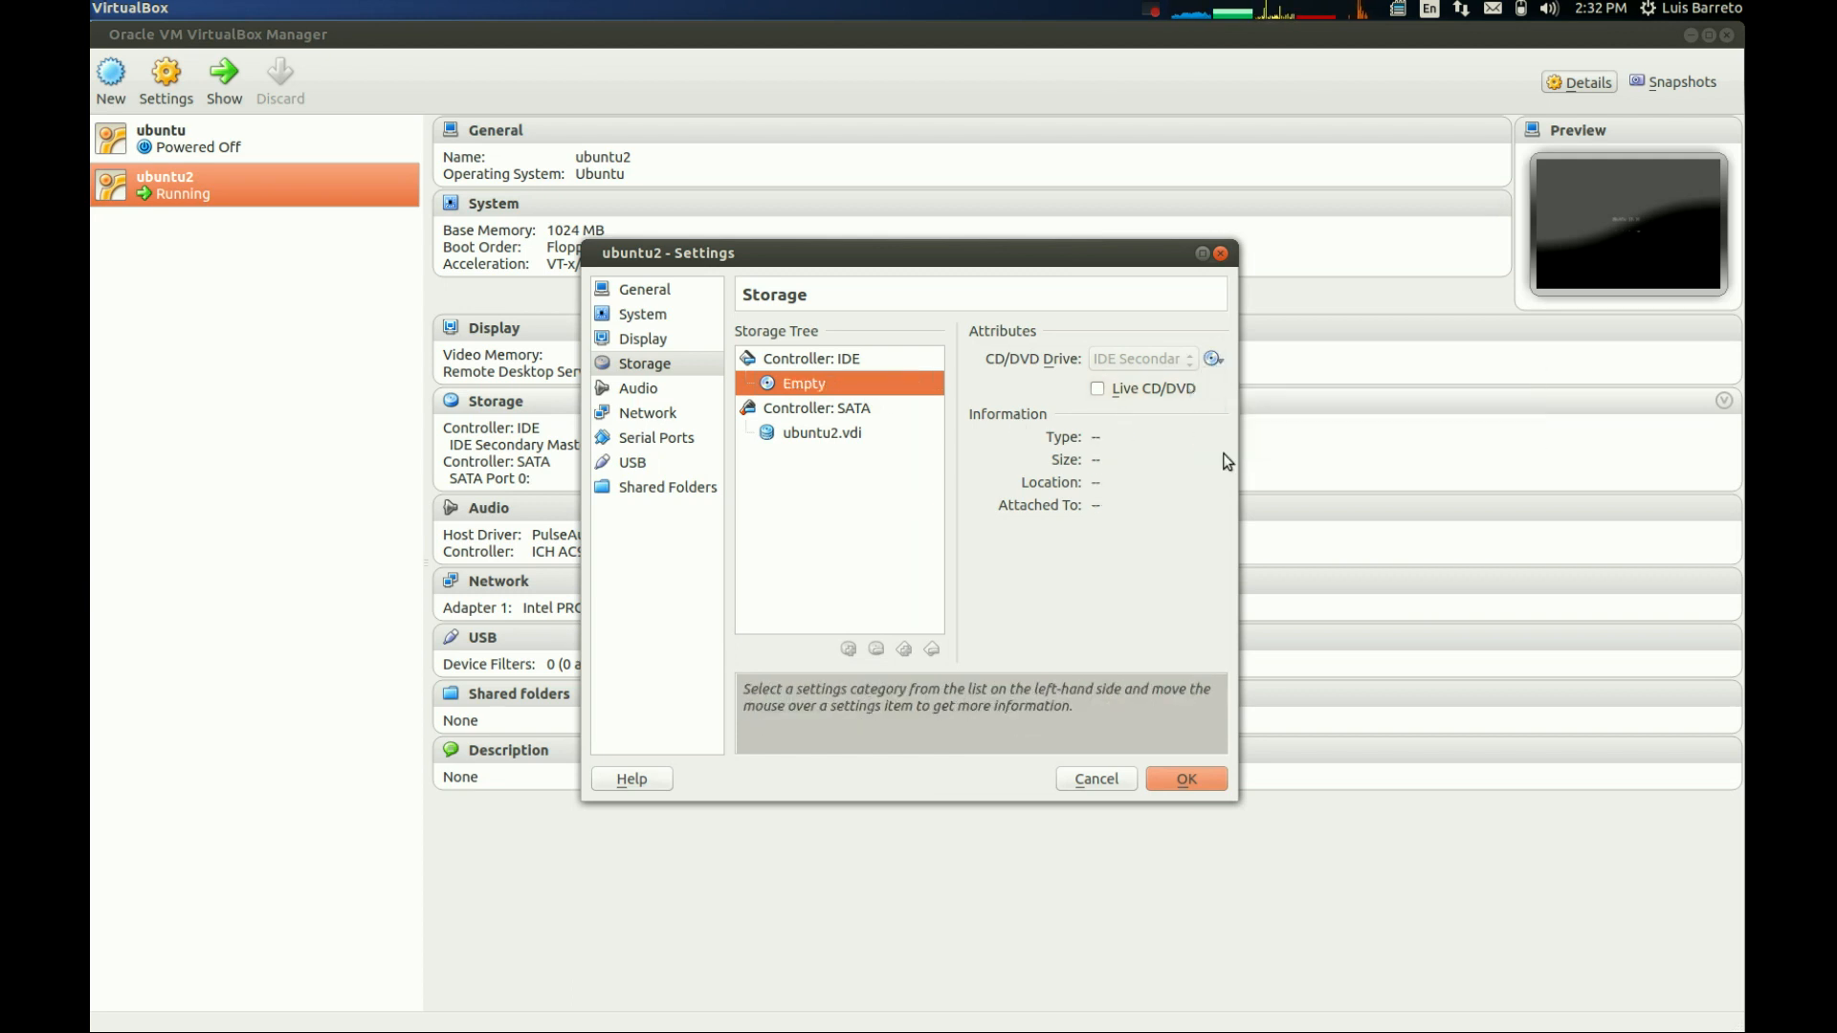
left_click(1179, 783)
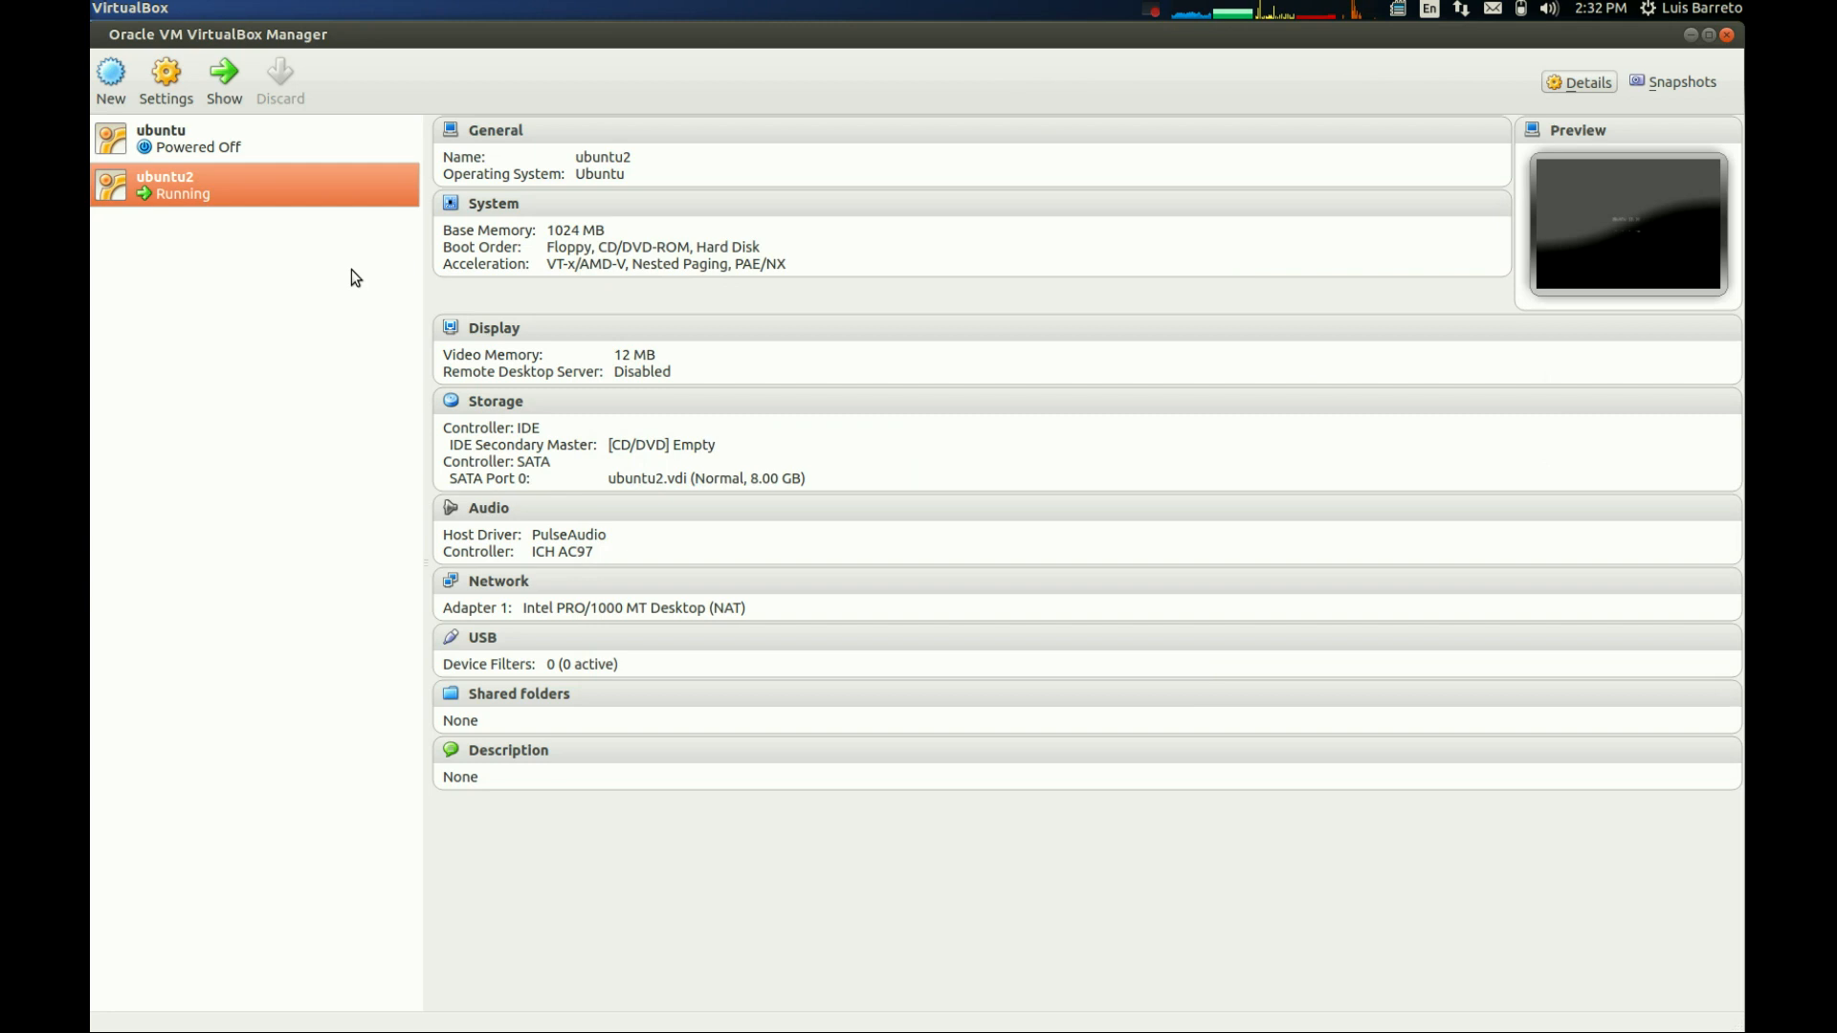
- Return to the running ubuntu2 machine and dismiss its mouse pointer integration notices
key("alt+Tab")
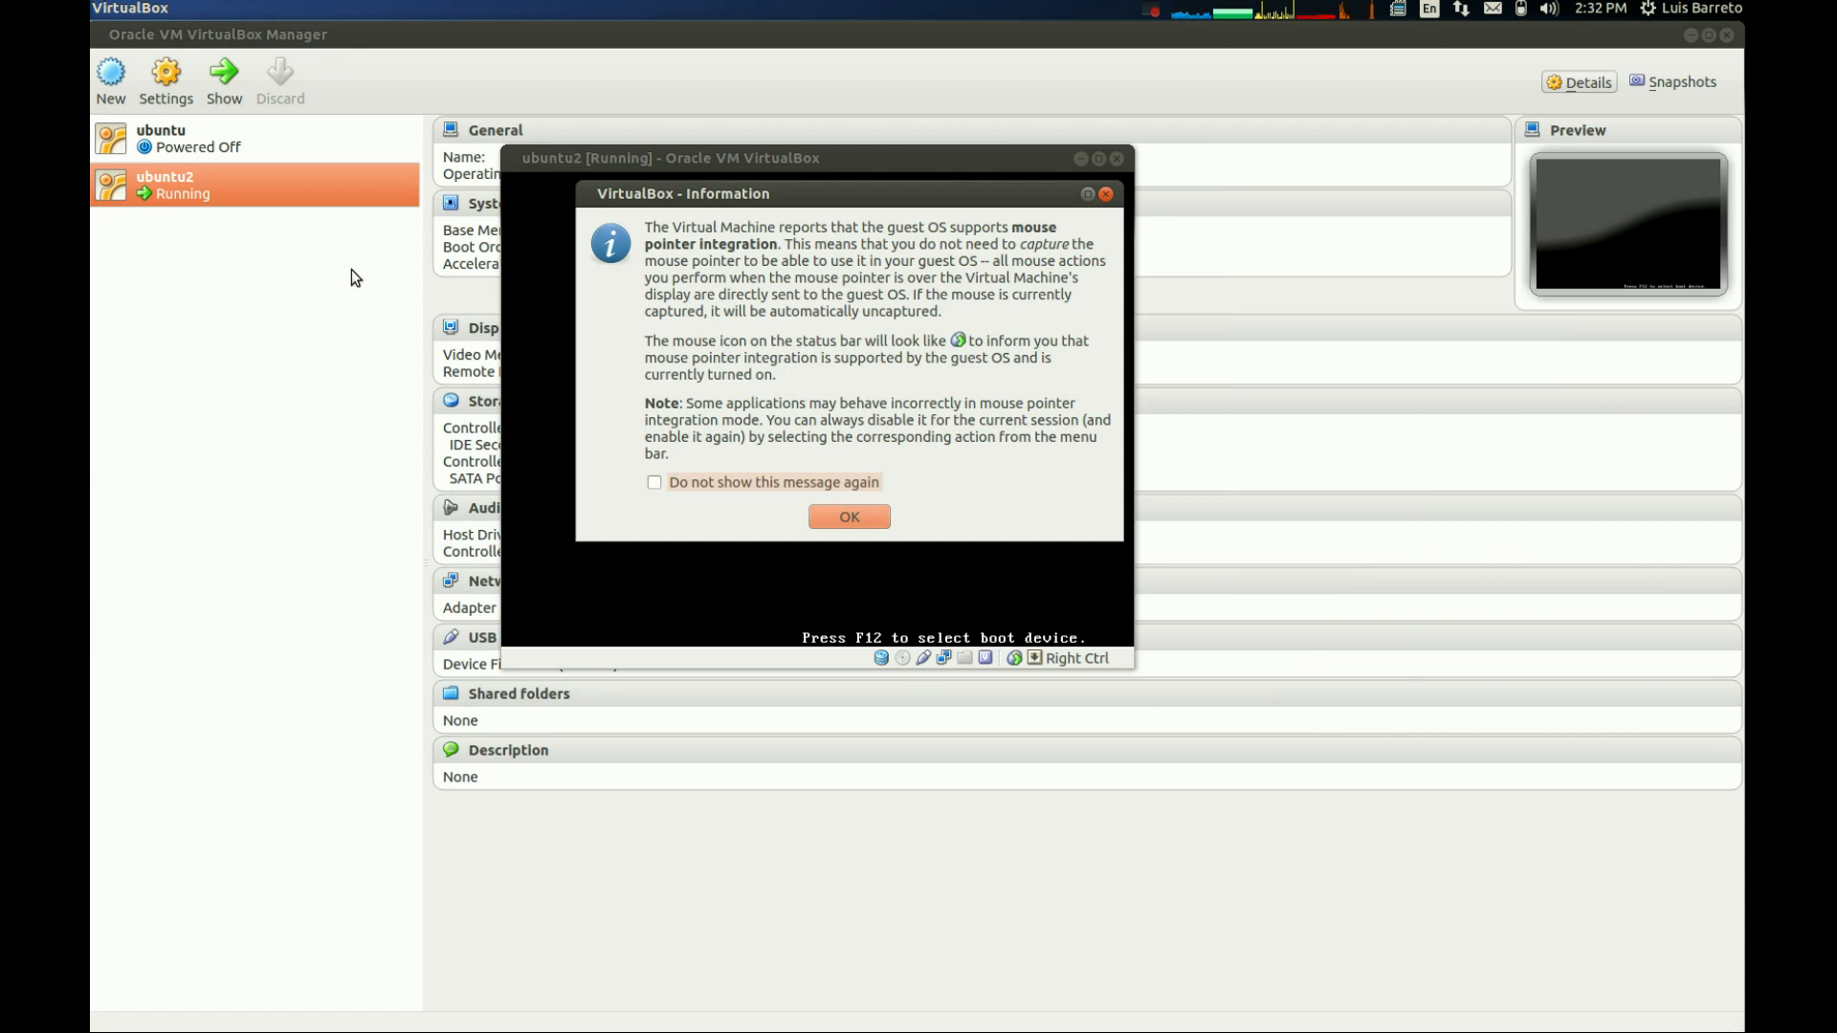
left_click(857, 520)
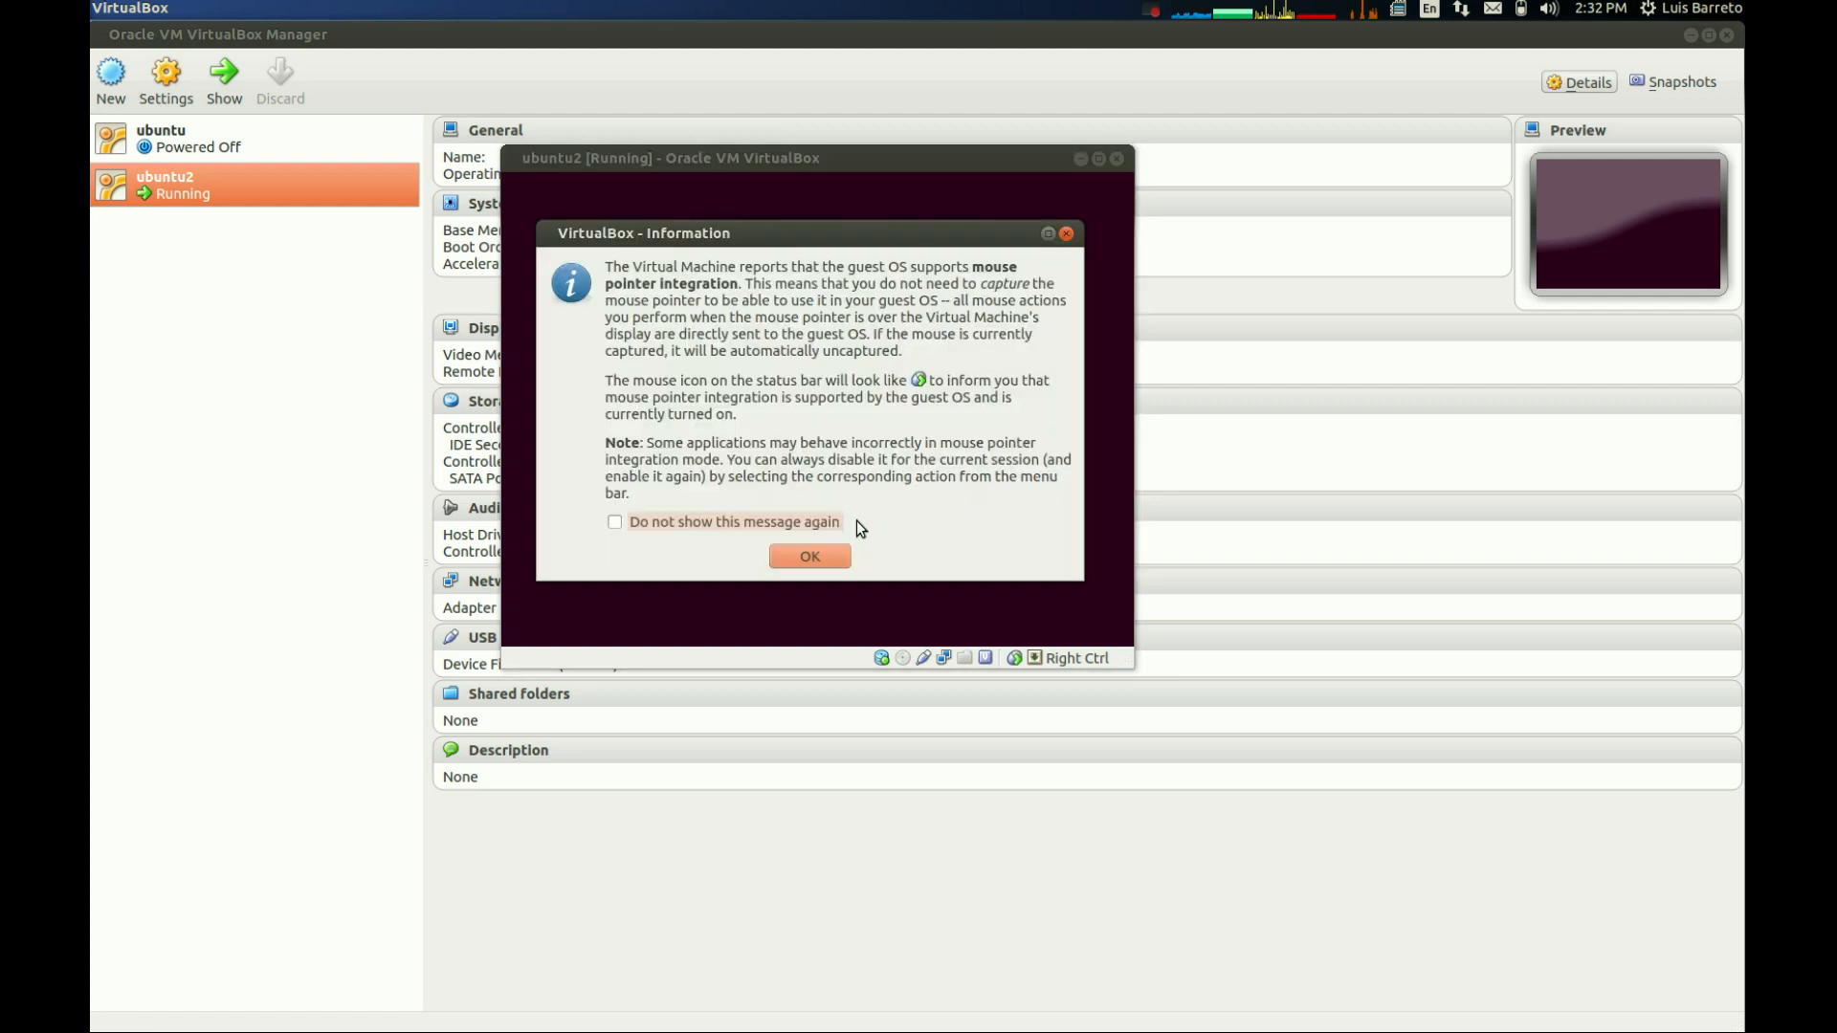
left_click(760, 525)
left_click(809, 555)
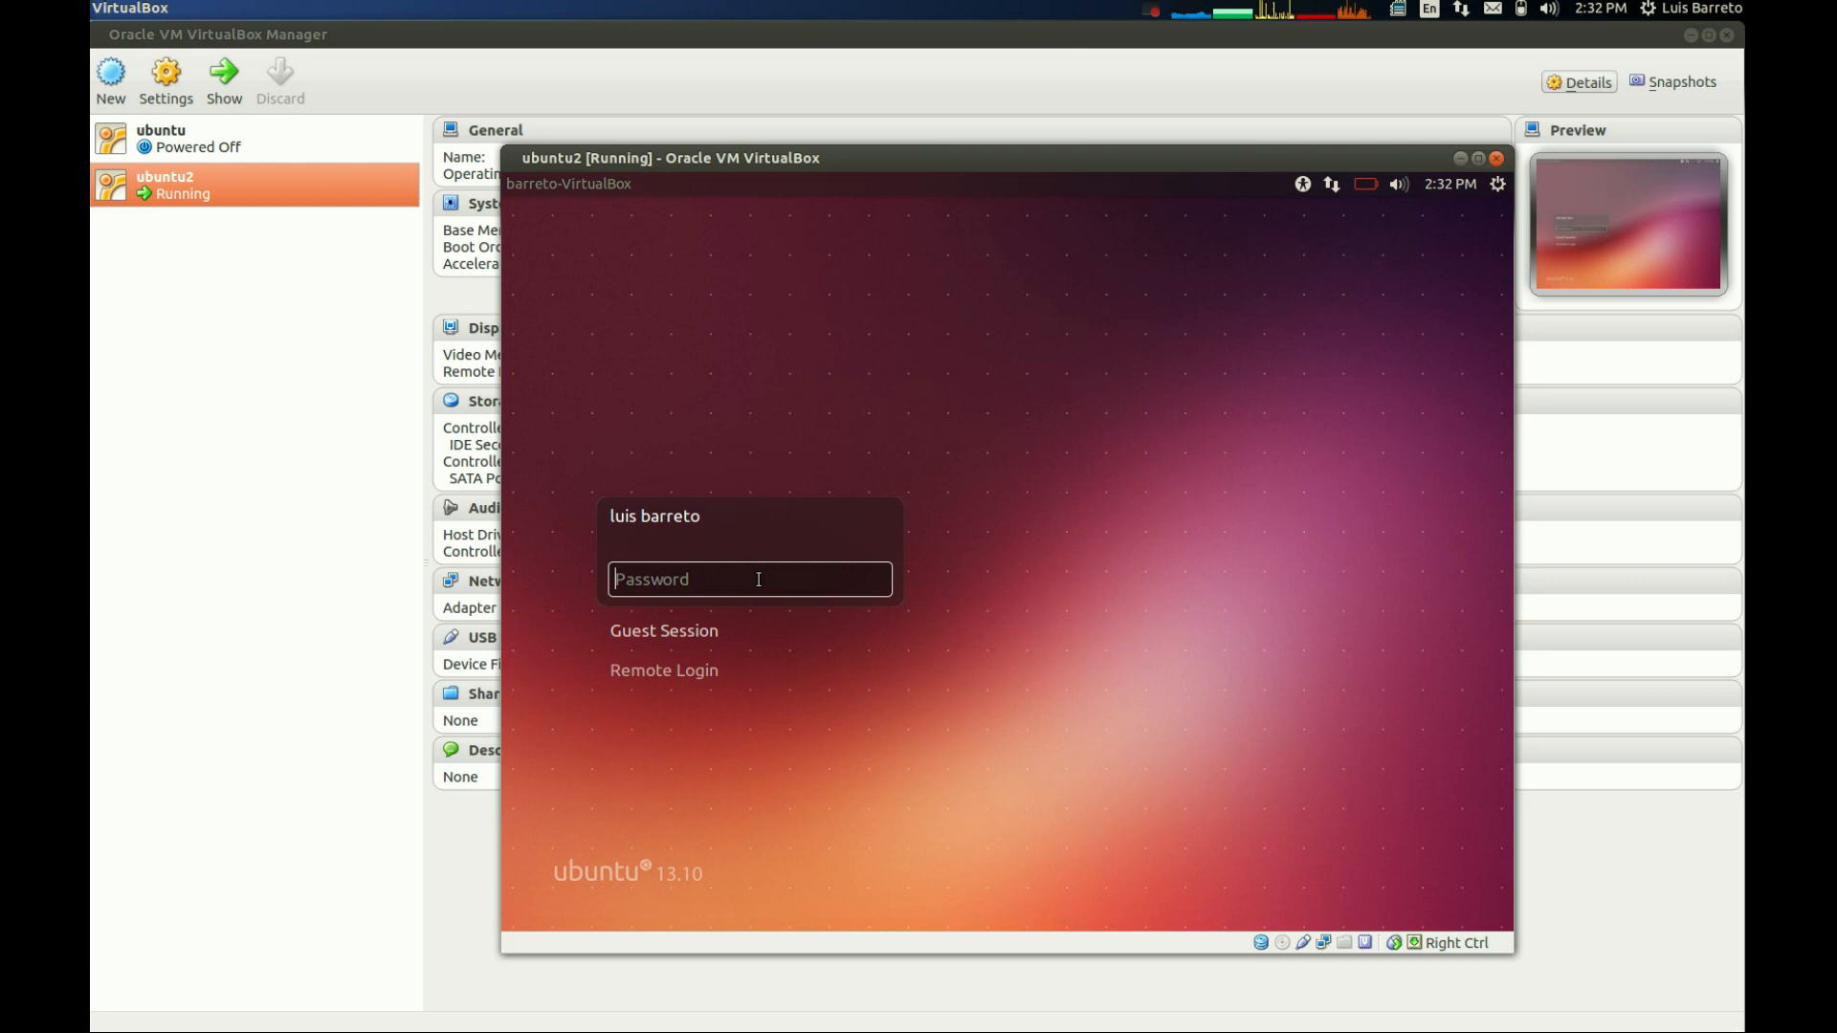
- Log in to the new Ubuntu installation with the account password, clearing the first entry and re-entering it
type("•••••••")
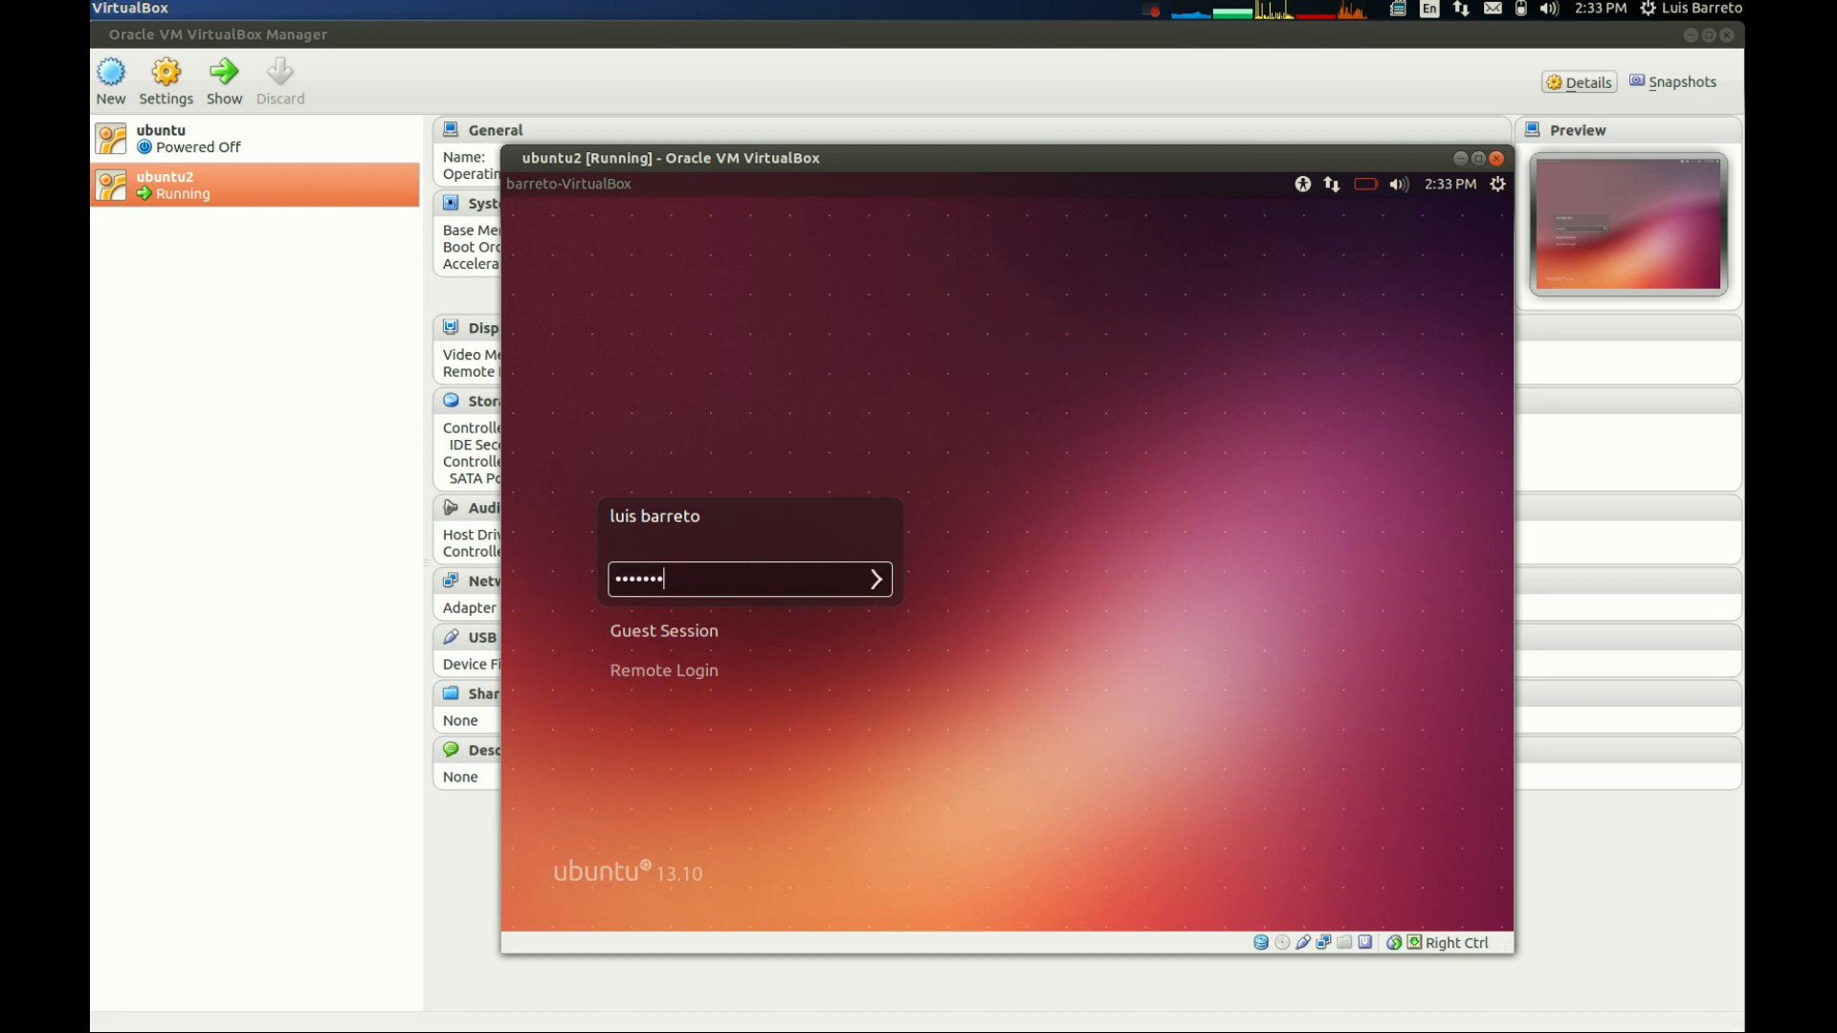
double_click(758, 580)
key("BackSpace")
type("••••••••")
key("Return")
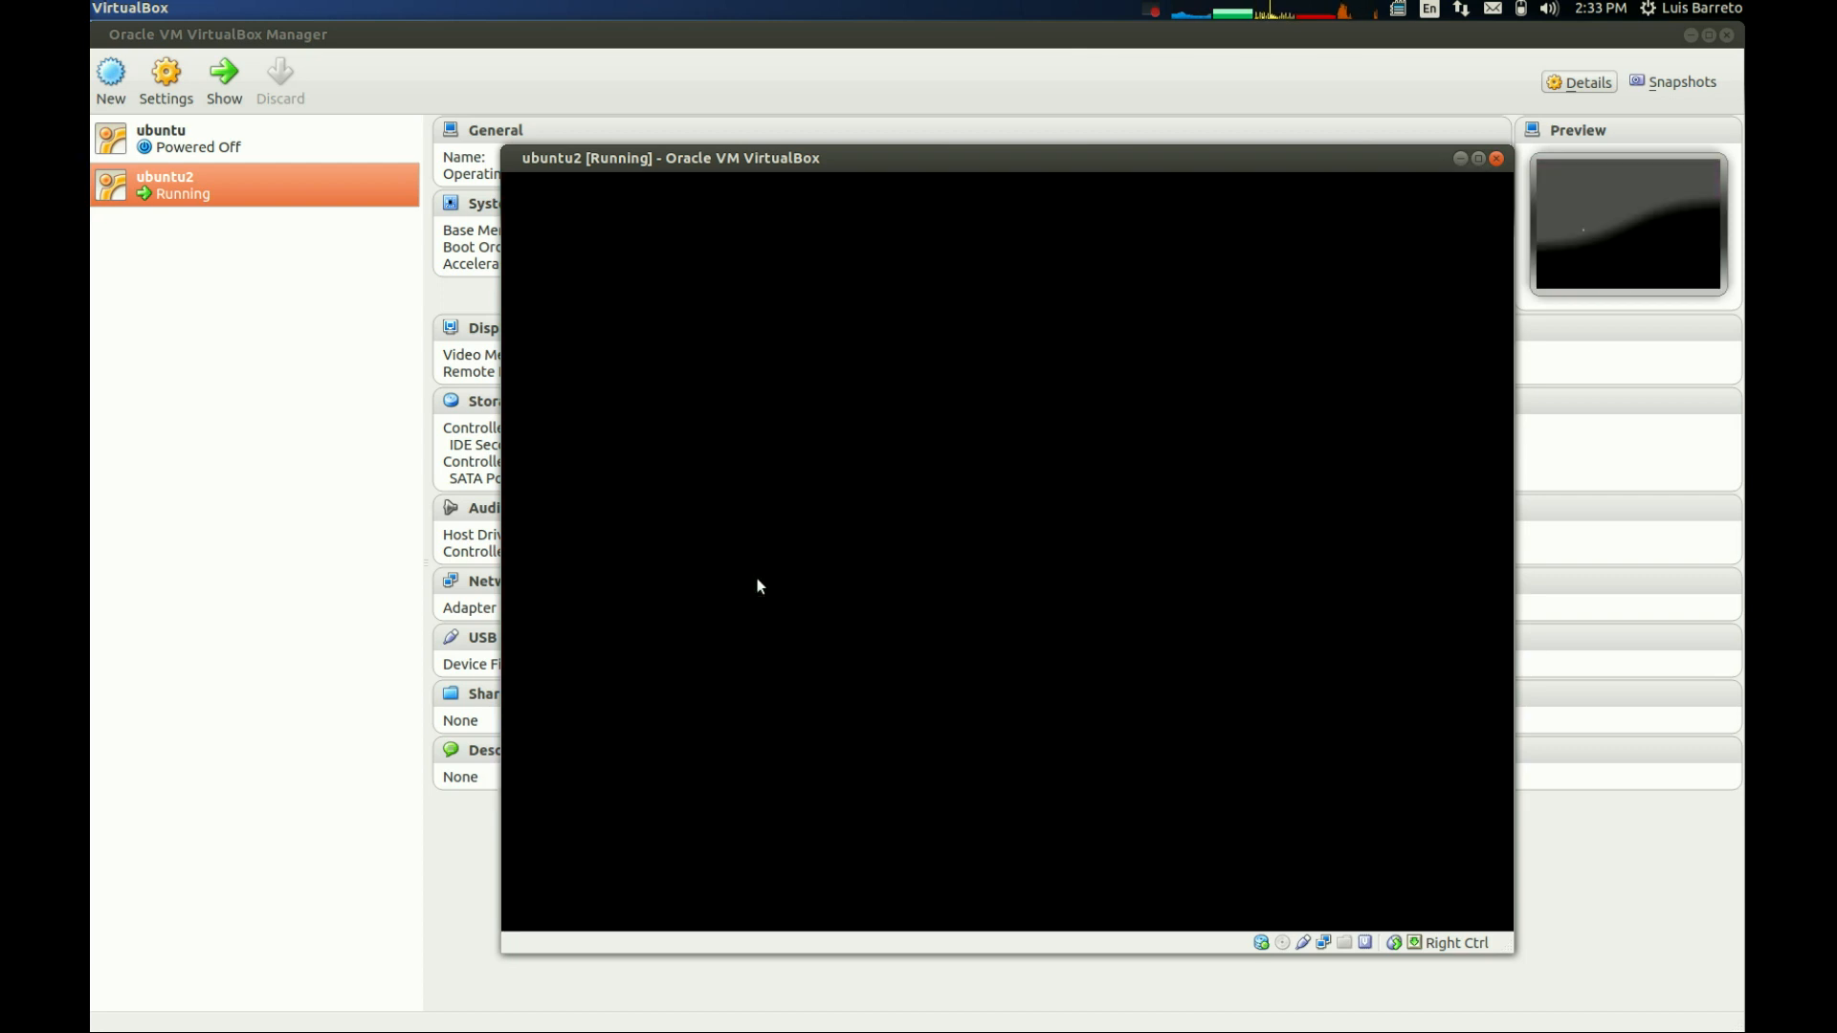